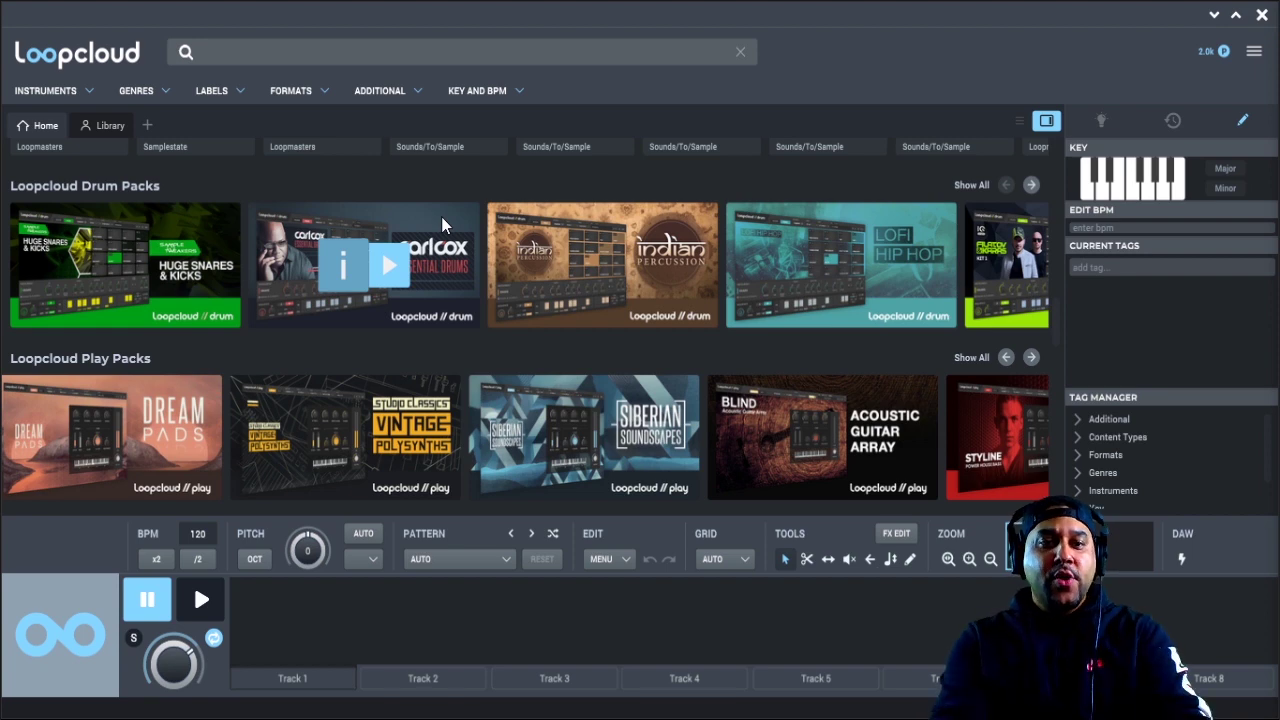
- Browse the Loopcloud Drum Packs and Loopcloud Play Packs on the Loopcloud home page
{"action": "scroll", "coordinate": [277, 243], "scroll_direction": "up", "scroll_amount": 3}
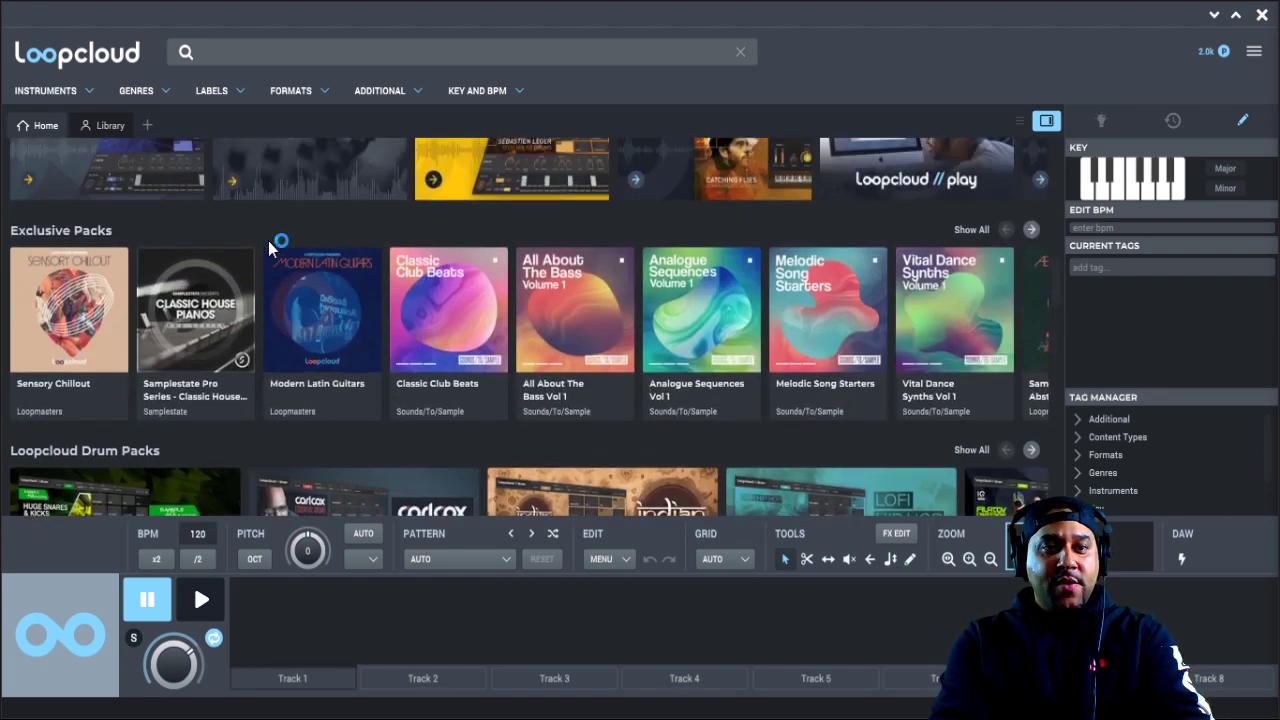
{"action": "scroll", "coordinate": [270, 248], "scroll_direction": "down", "scroll_amount": 2}
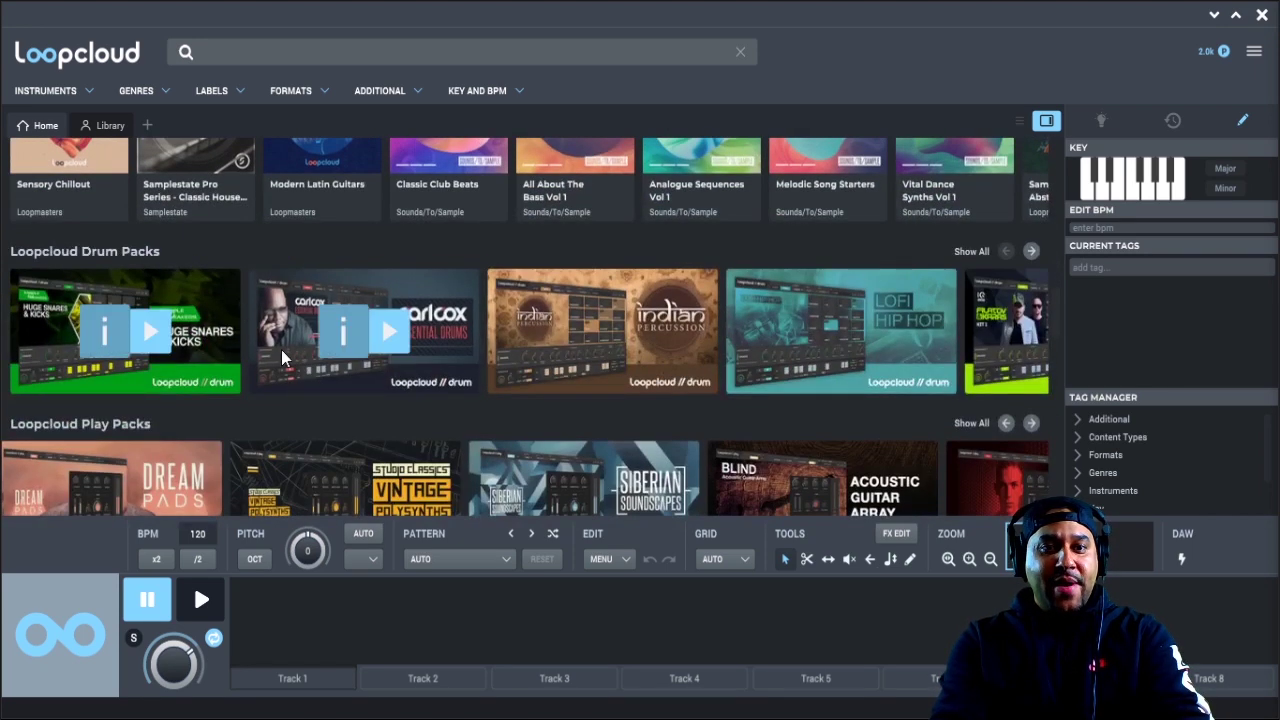
{"action": "scroll", "coordinate": [281, 349], "scroll_direction": "down", "scroll_amount": 1}
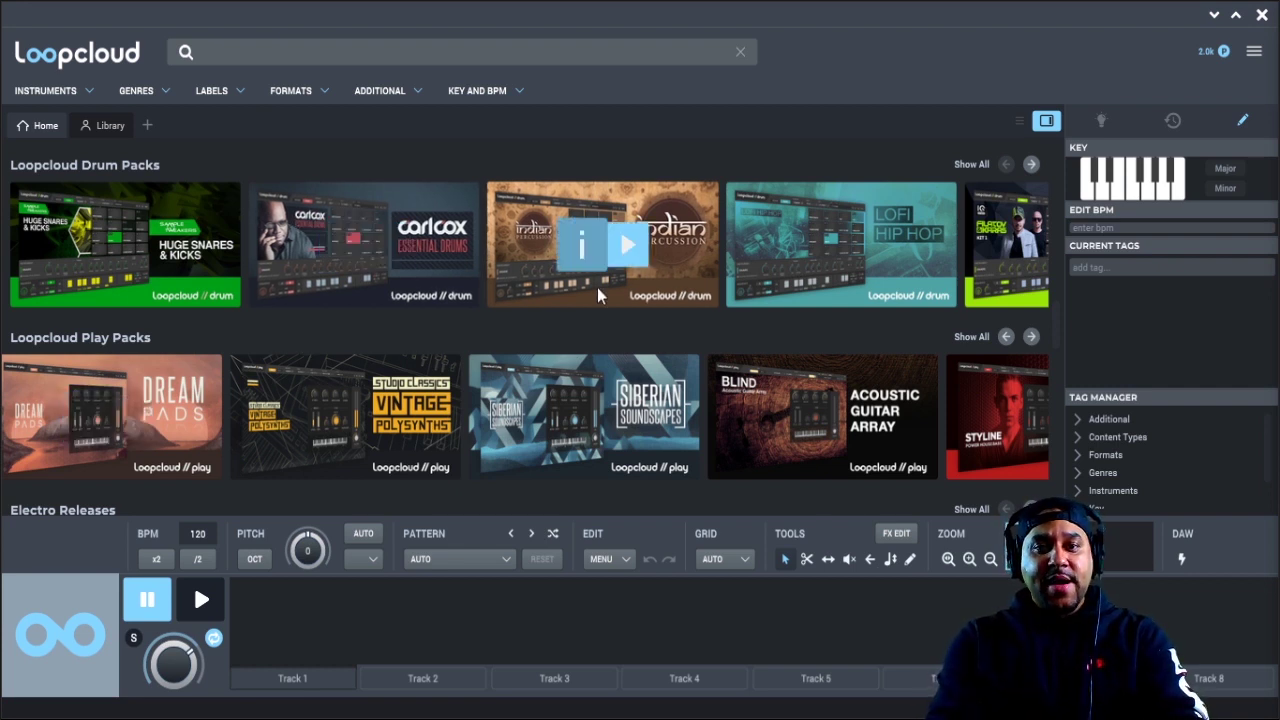
{"action": "scroll", "coordinate": [597, 287], "scroll_direction": "right", "scroll_amount": 3}
{"action": "scroll", "coordinate": [597, 287], "scroll_direction": "right", "scroll_amount": 3}
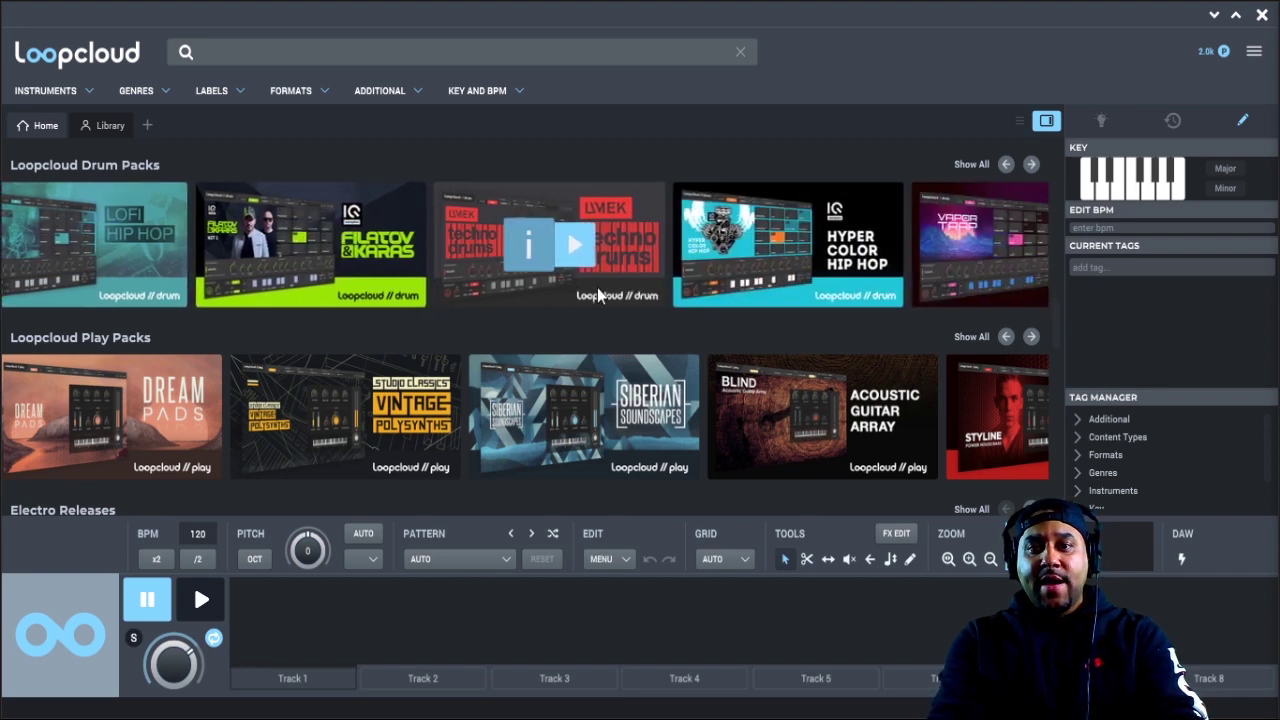
{"action": "scroll", "coordinate": [598, 293], "scroll_direction": "right", "scroll_amount": 3}
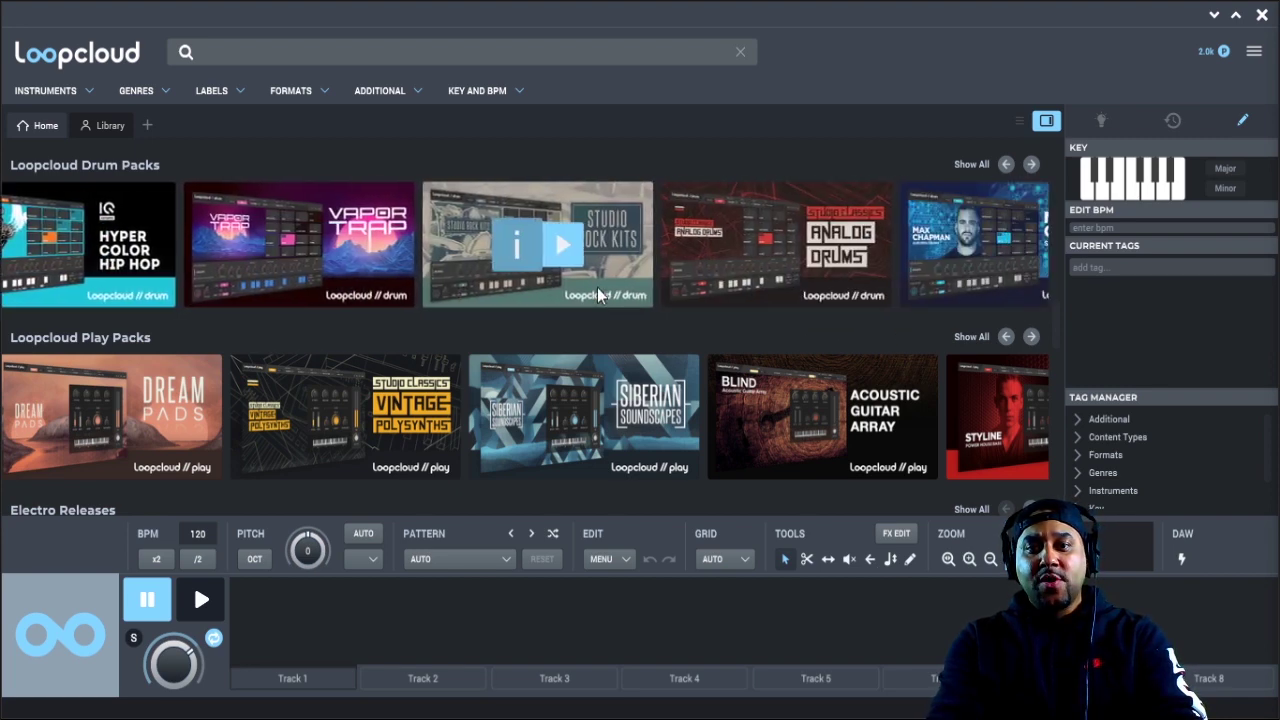
{"action": "scroll", "coordinate": [460, 397], "scroll_direction": "down", "scroll_amount": 2}
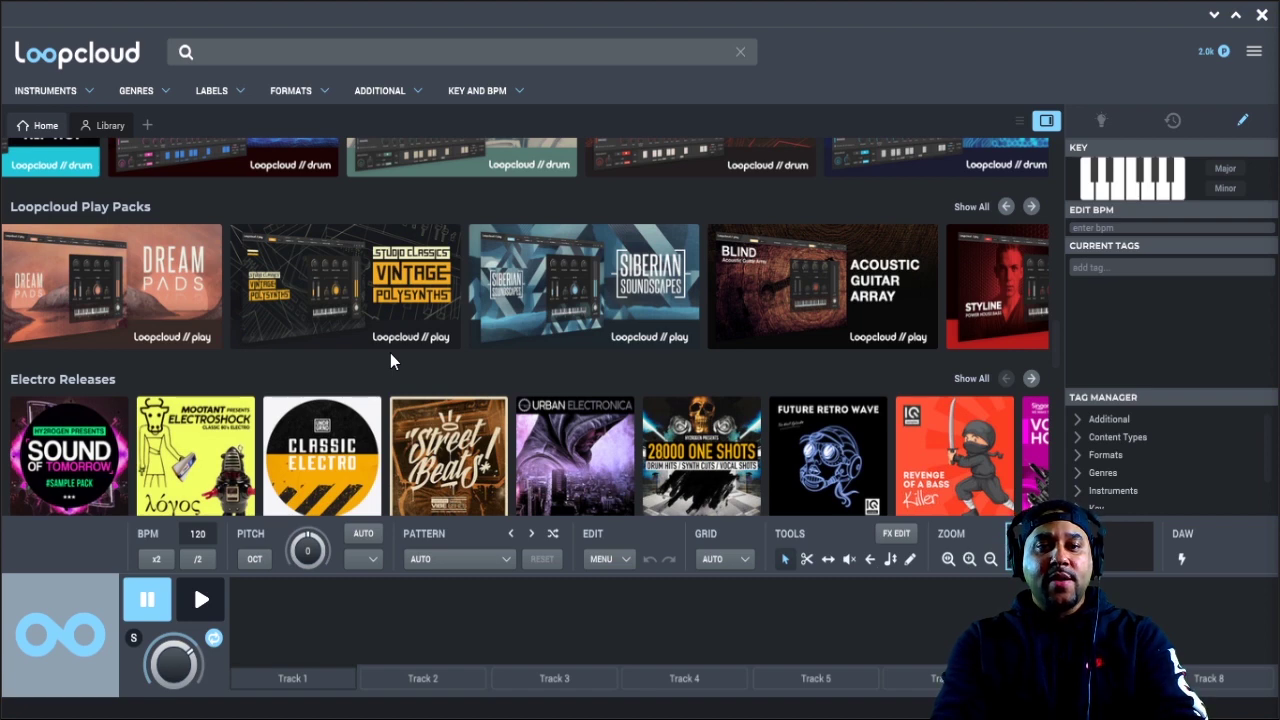
{"action": "mouse_move", "coordinate": [452, 302]}
{"action": "scroll", "coordinate": [452, 302], "scroll_direction": "right", "scroll_amount": 4}
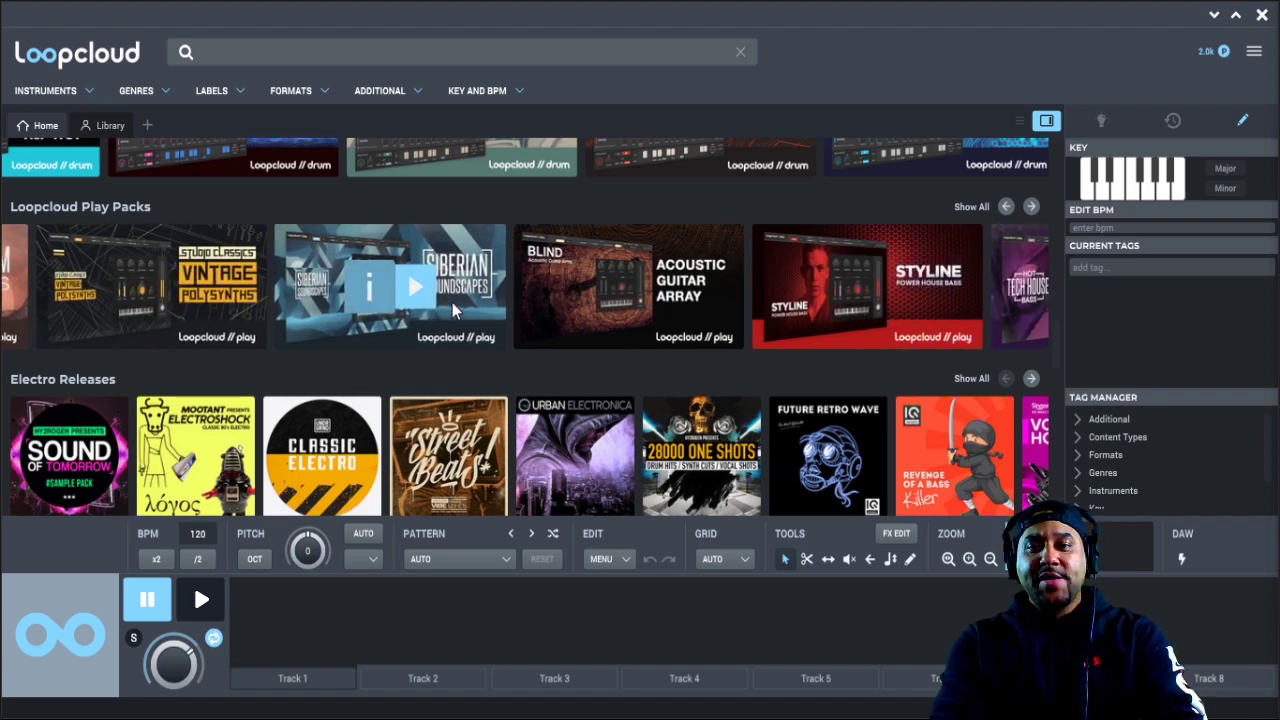
{"action": "scroll", "coordinate": [452, 302], "scroll_direction": "right", "scroll_amount": 6}
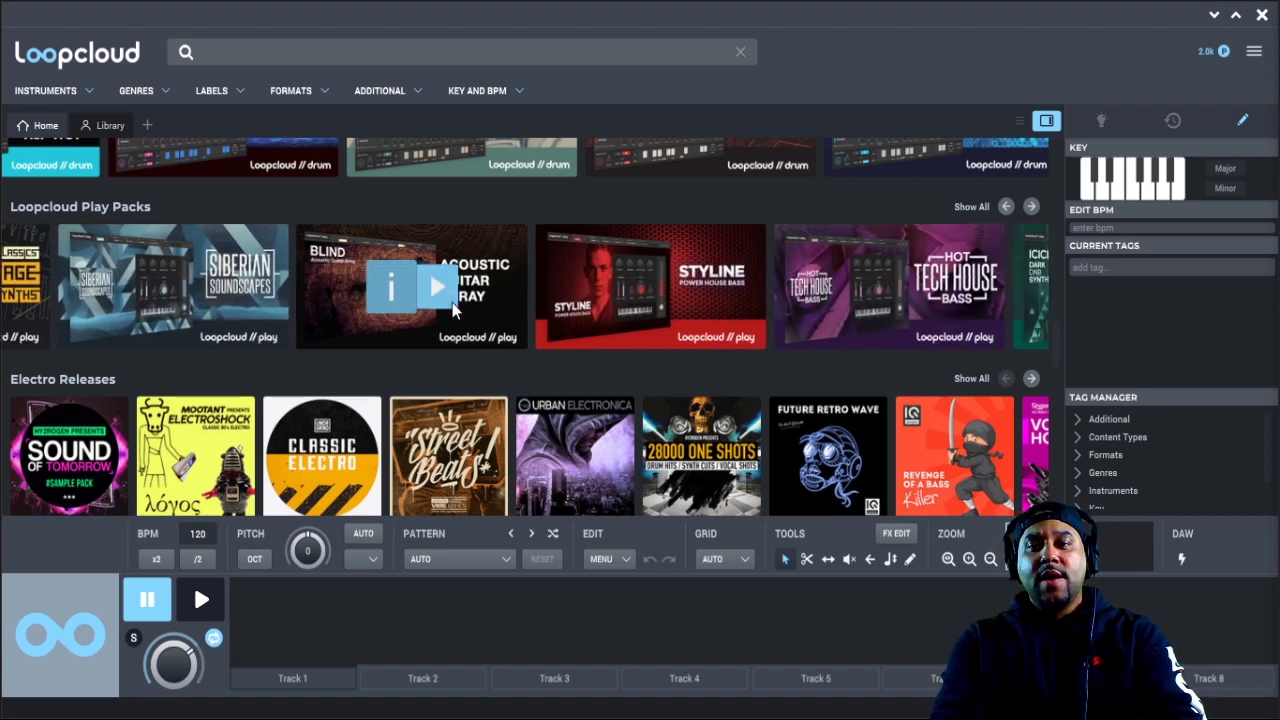
{"action": "scroll", "coordinate": [452, 302], "scroll_direction": "right", "scroll_amount": 12}
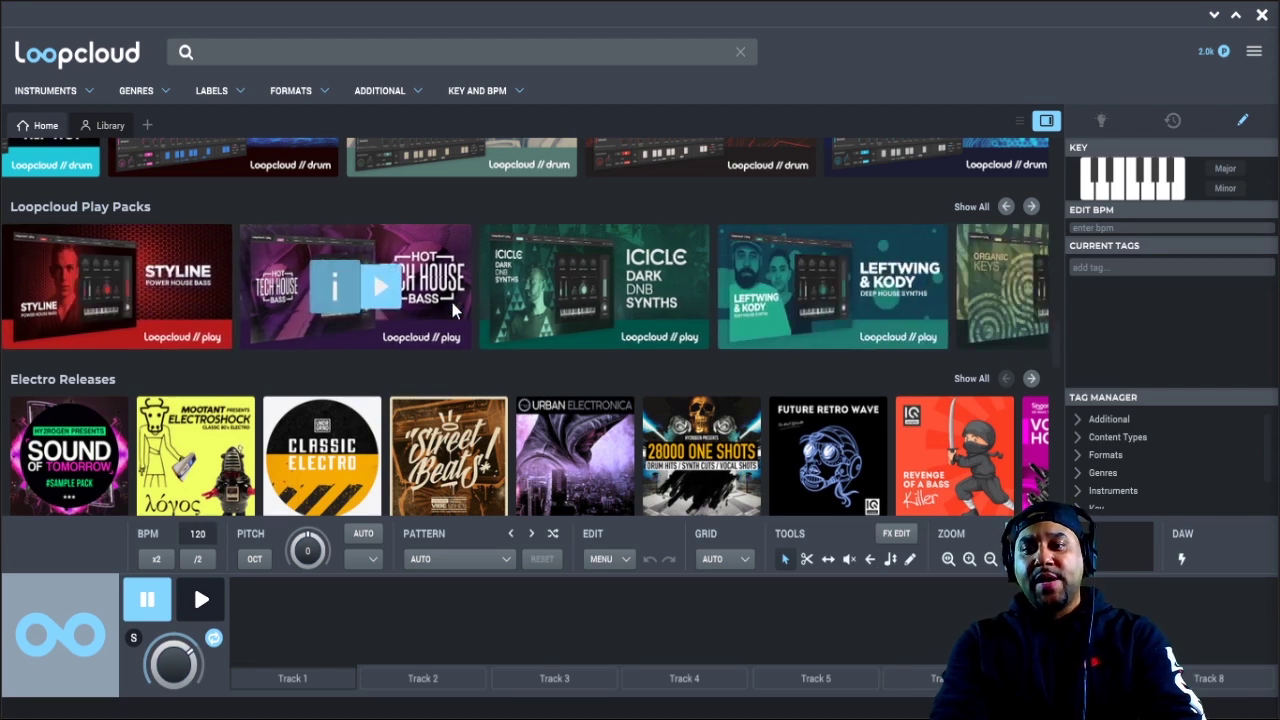
{"action": "scroll", "coordinate": [452, 302], "scroll_direction": "right", "scroll_amount": 4}
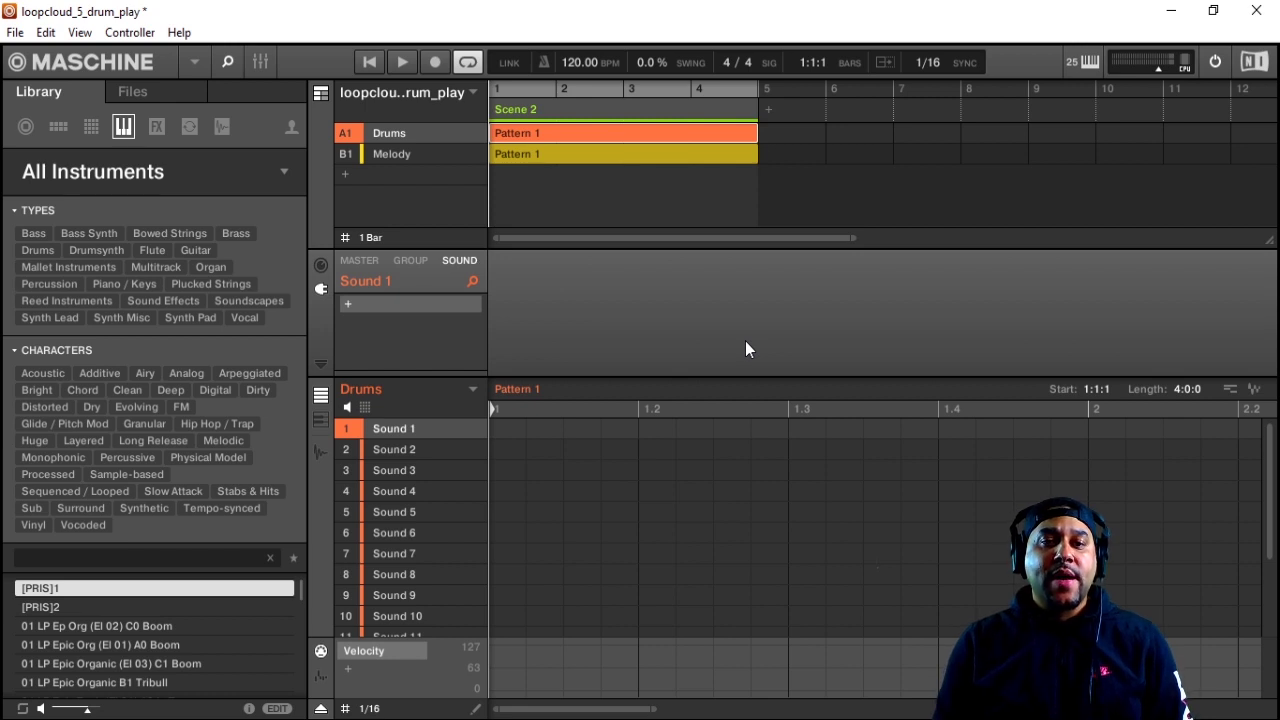
- In Maschine, load the Loopmasters Loopcloud Drum plug-in on Sound 1 of the Drums group and open its interface
{"action": "left_click", "coordinate": [348, 301]}
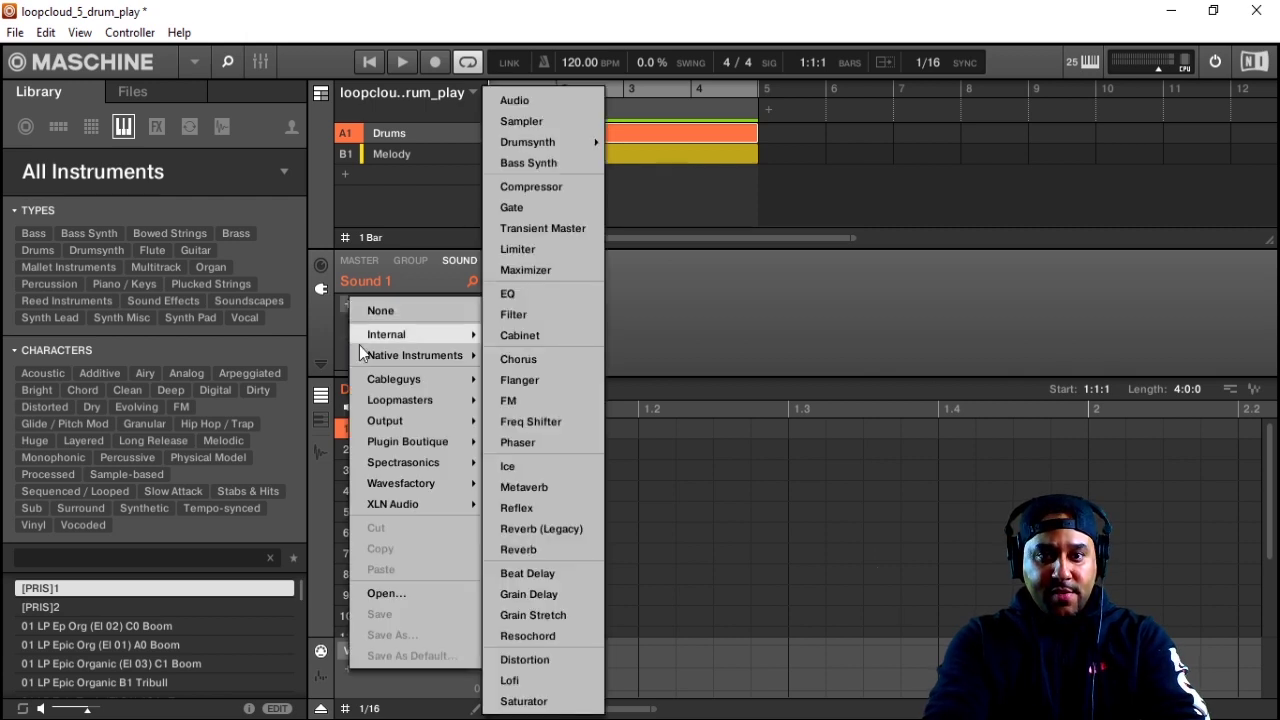
{"action": "mouse_move", "coordinate": [370, 402]}
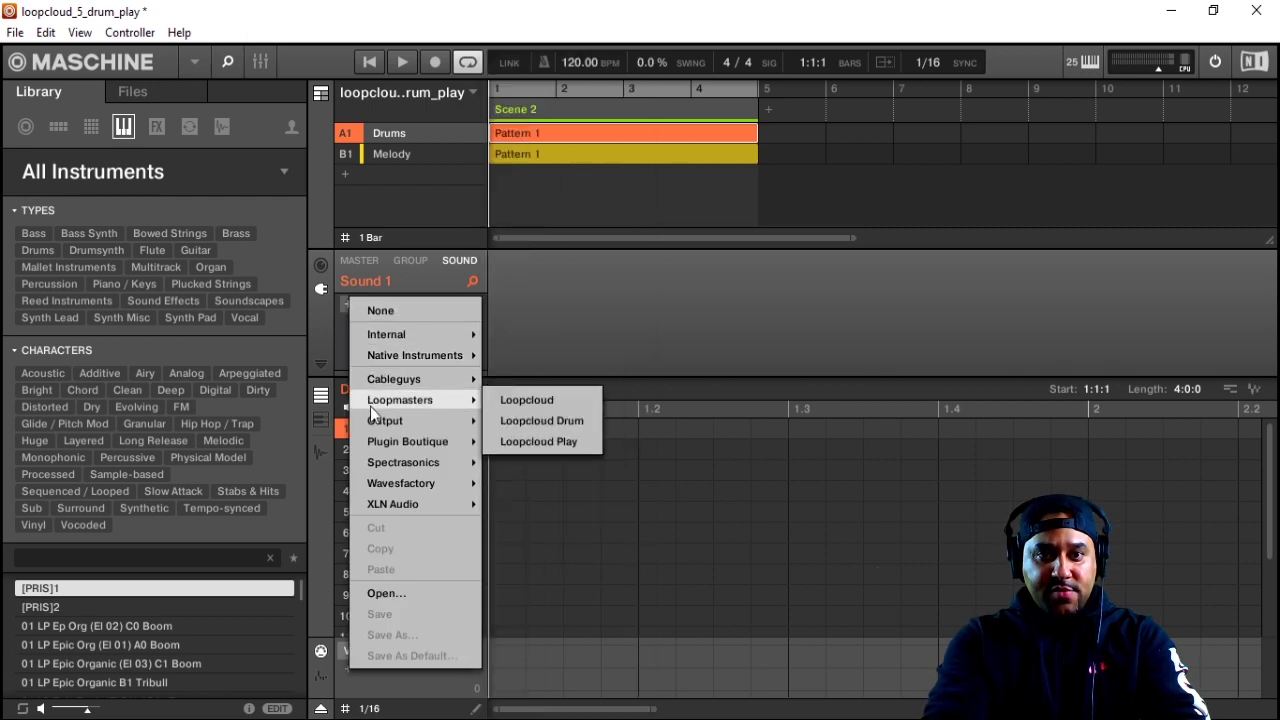
{"action": "left_click", "coordinate": [558, 421]}
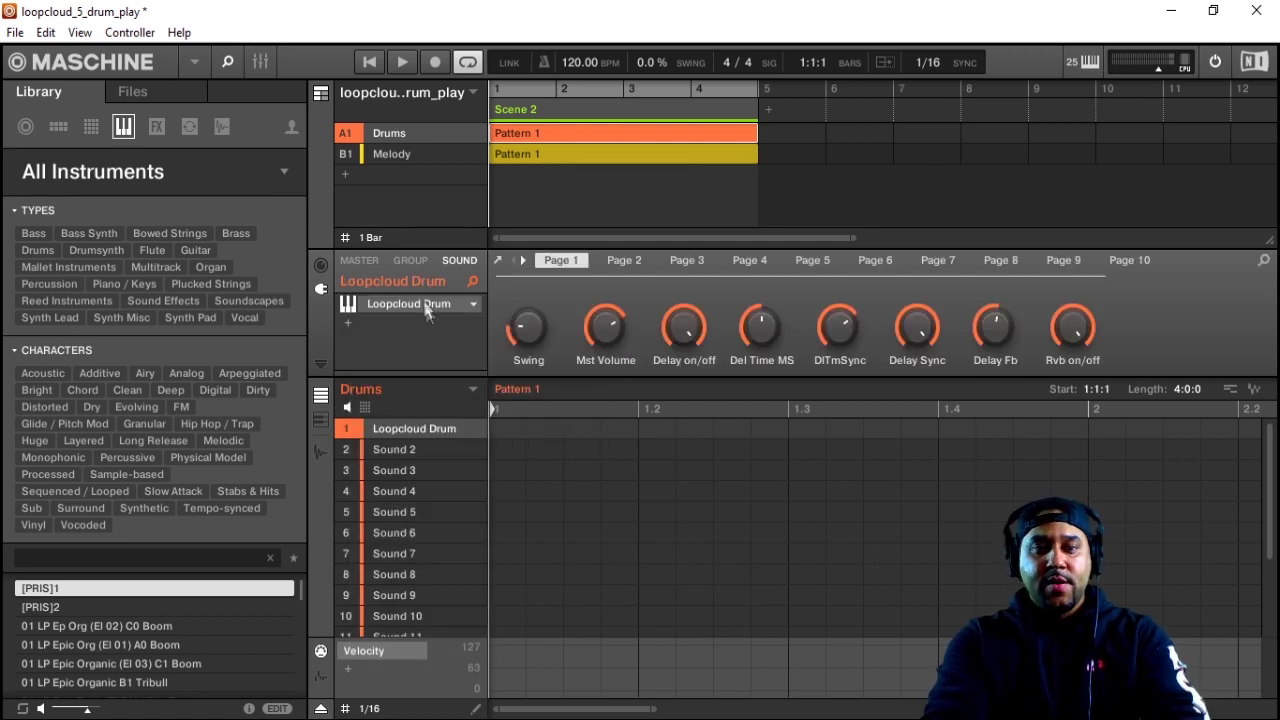
{"action": "left_click", "coordinate": [427, 315]}
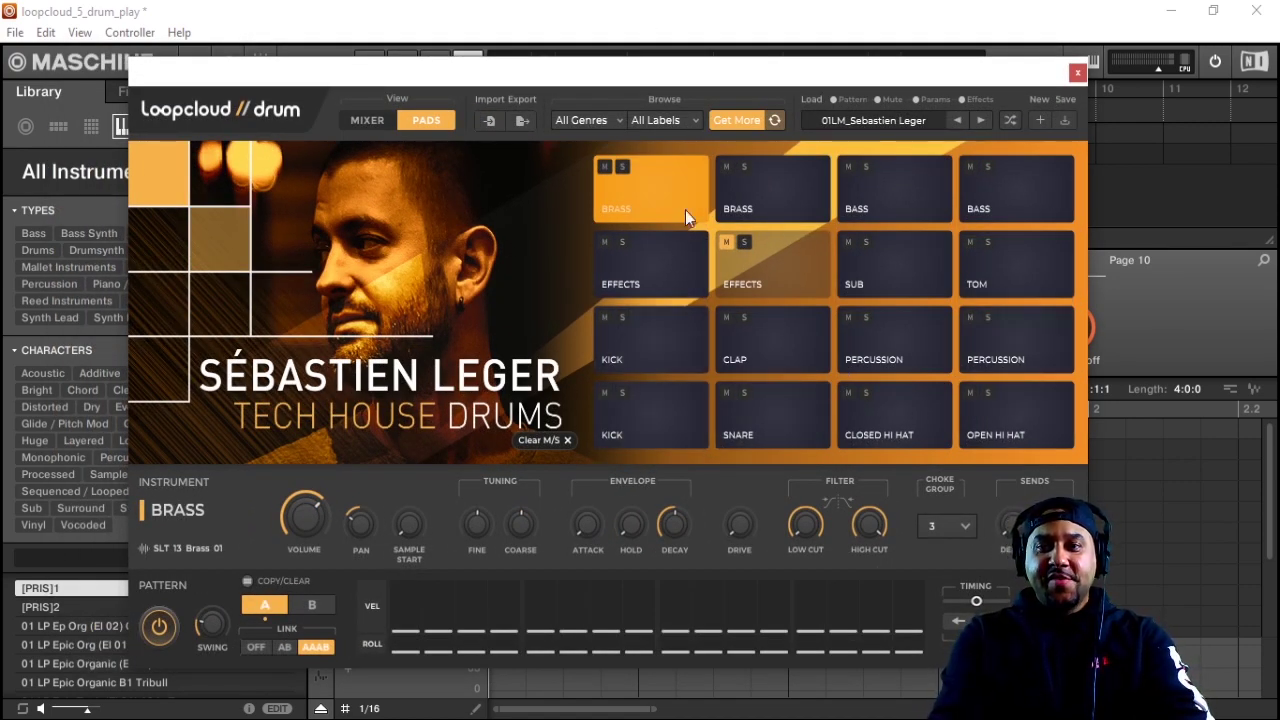
- Audition the kick, snare, hi-hat, clap, percussion, effects, sub, tom, brass and bass pads of the 01LM_Sebastien Leger kit
{"action": "left_click", "coordinate": [679, 416]}
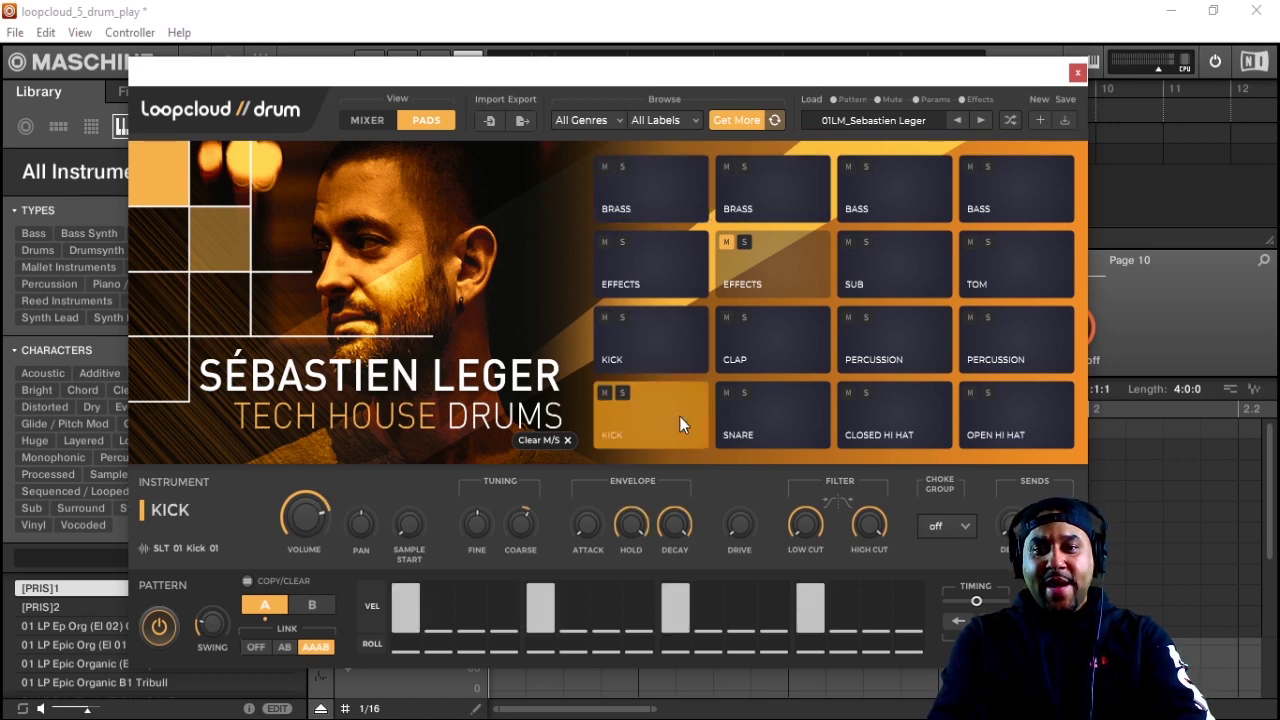
{"action": "left_click", "coordinate": [763, 425]}
{"action": "left_click", "coordinate": [987, 435]}
{"action": "left_click", "coordinate": [618, 312]}
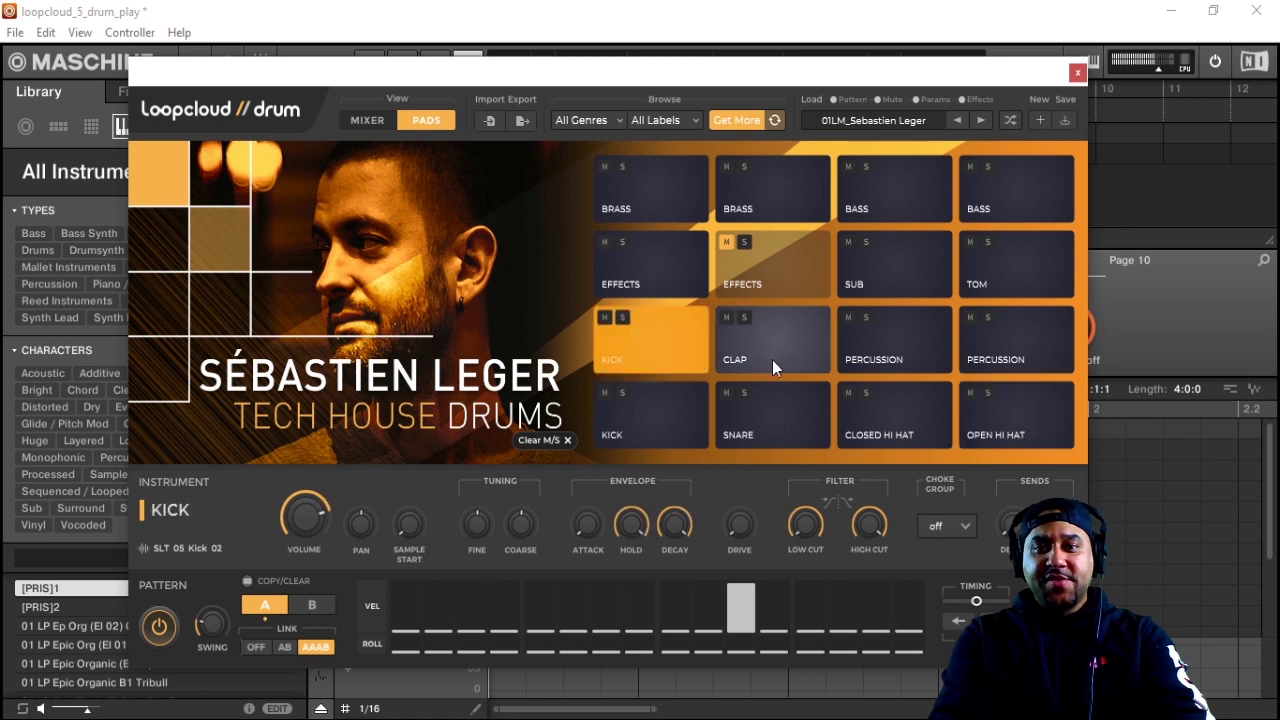
{"action": "left_click", "coordinate": [772, 360]}
{"action": "left_click", "coordinate": [893, 361]}
{"action": "left_click", "coordinate": [993, 370]}
{"action": "left_click", "coordinate": [680, 292]}
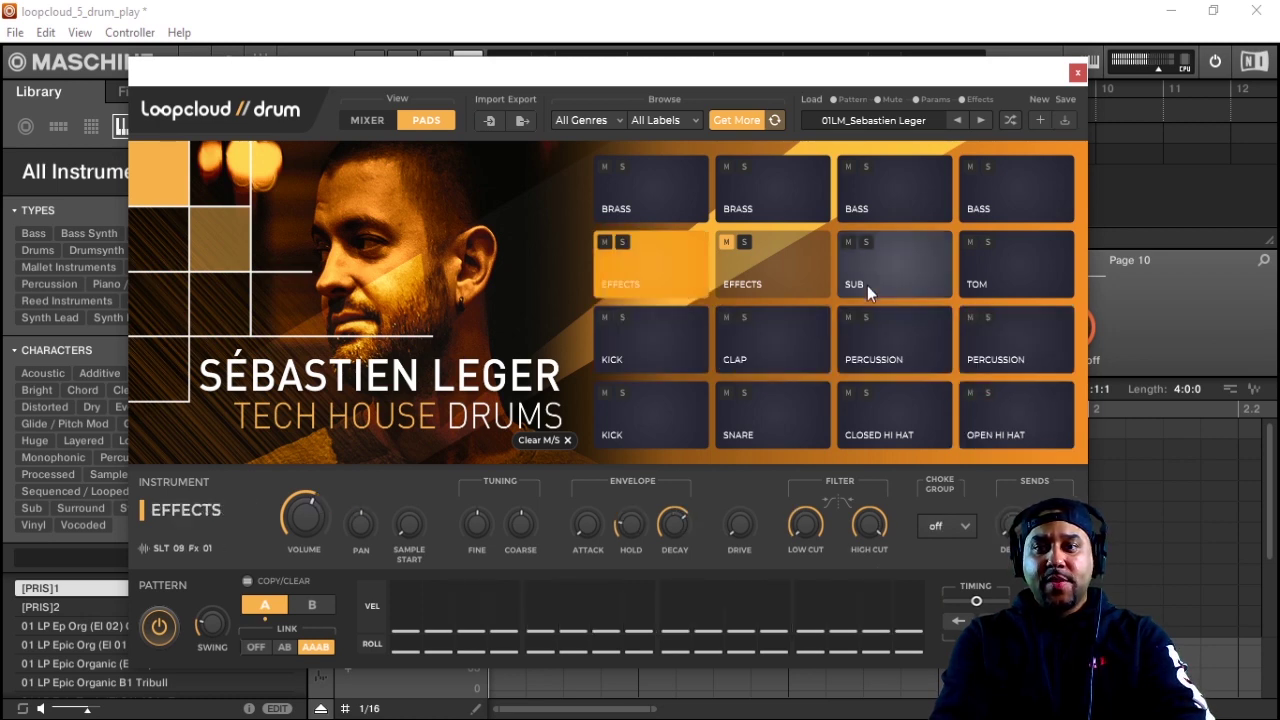
{"action": "left_click", "coordinate": [862, 282]}
{"action": "left_click", "coordinate": [1006, 286]}
{"action": "left_click", "coordinate": [690, 199]}
{"action": "left_click", "coordinate": [772, 199]}
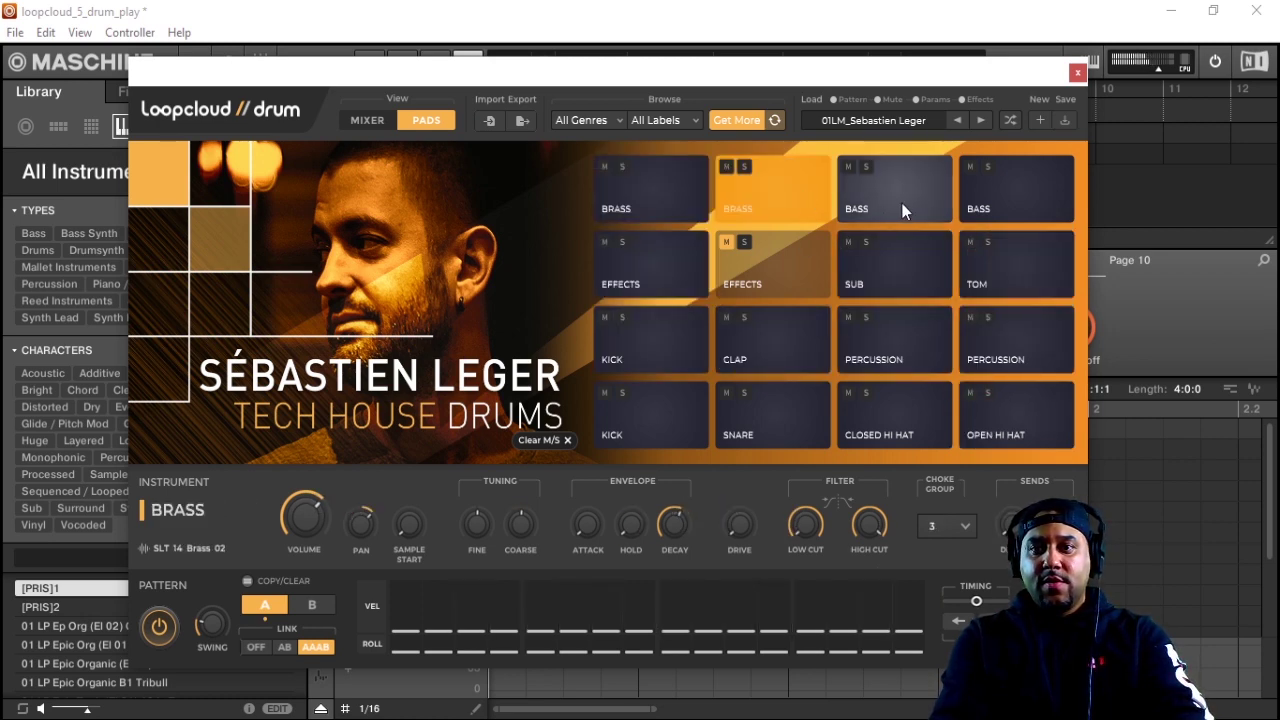
{"action": "left_click", "coordinate": [898, 201]}
{"action": "left_click", "coordinate": [1020, 198]}
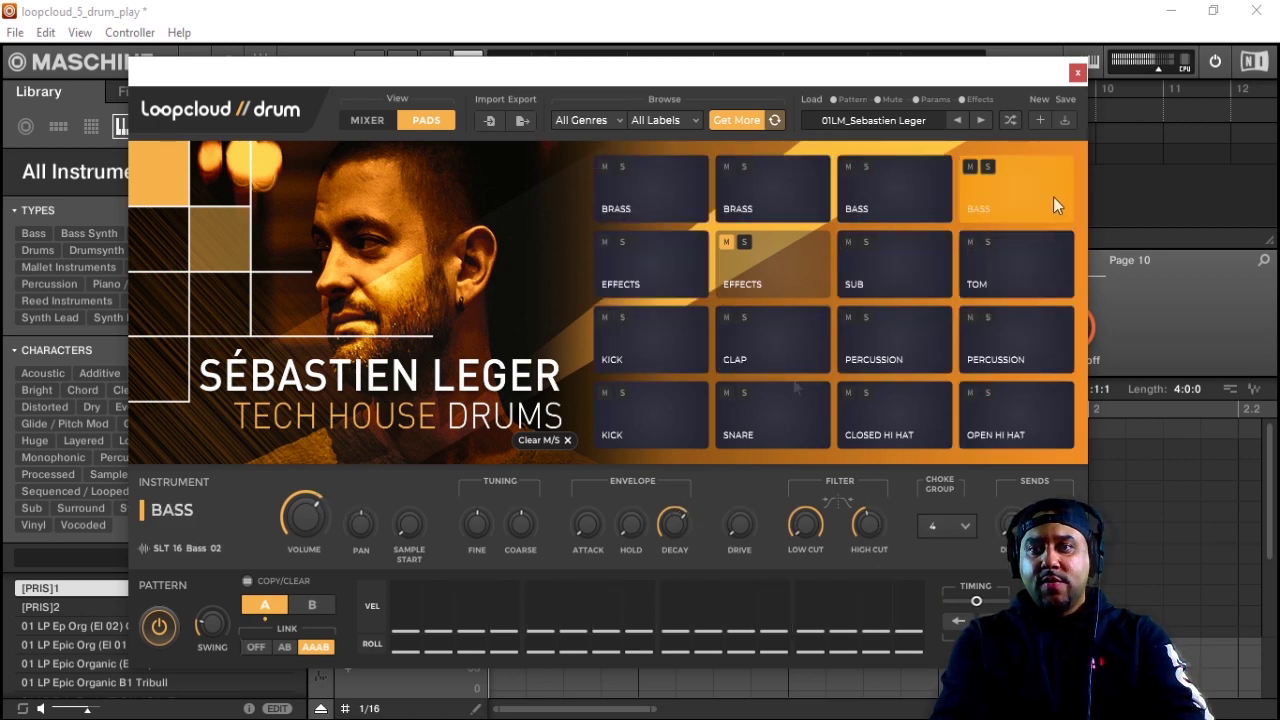
- Request more drum kits from the plug-in, switching to the Loopcloud app's list of Loopcloud drum kits
{"action": "left_click", "coordinate": [774, 121]}
{"action": "left_click", "coordinate": [605, 403]}
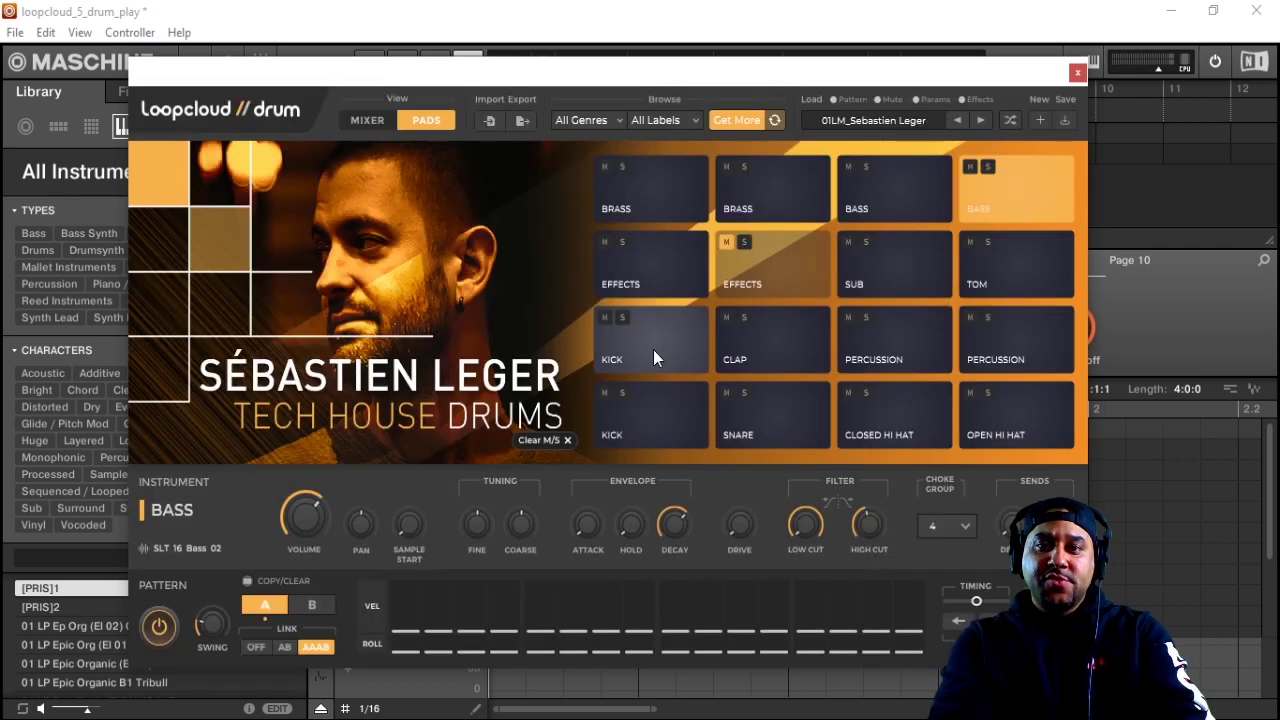
{"action": "left_click", "coordinate": [736, 120]}
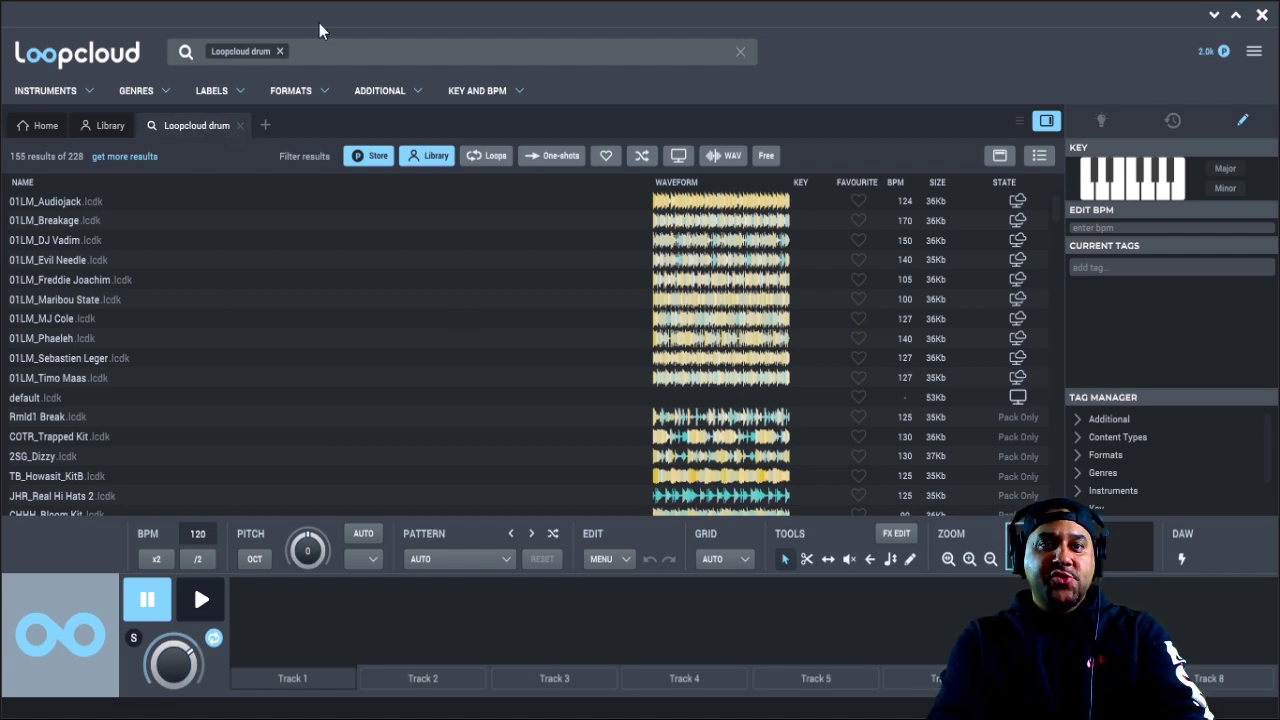
- Preview several Loopcloud drum kits from the results, including 01LM_Audiojack, 01LM_DJ Vadim, 01LM_Maribou State and 01LM_Phaeleh
{"action": "left_click", "coordinate": [200, 201]}
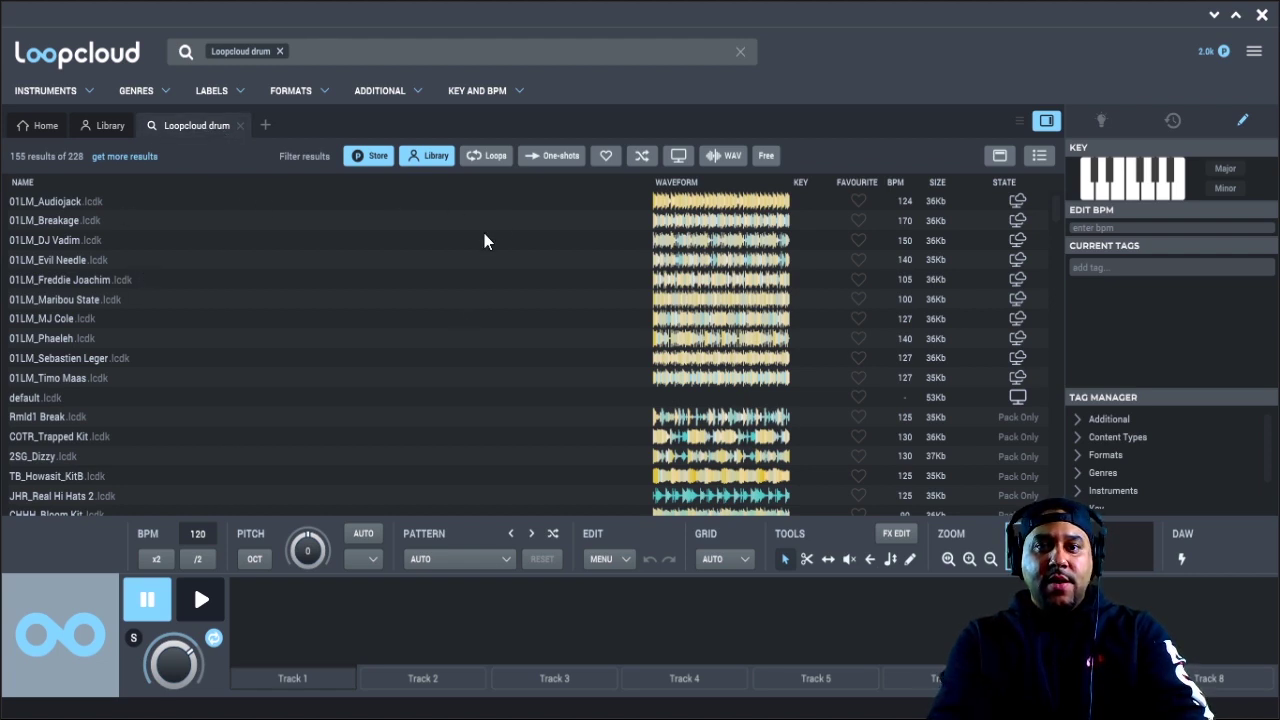
{"action": "left_click", "coordinate": [203, 597]}
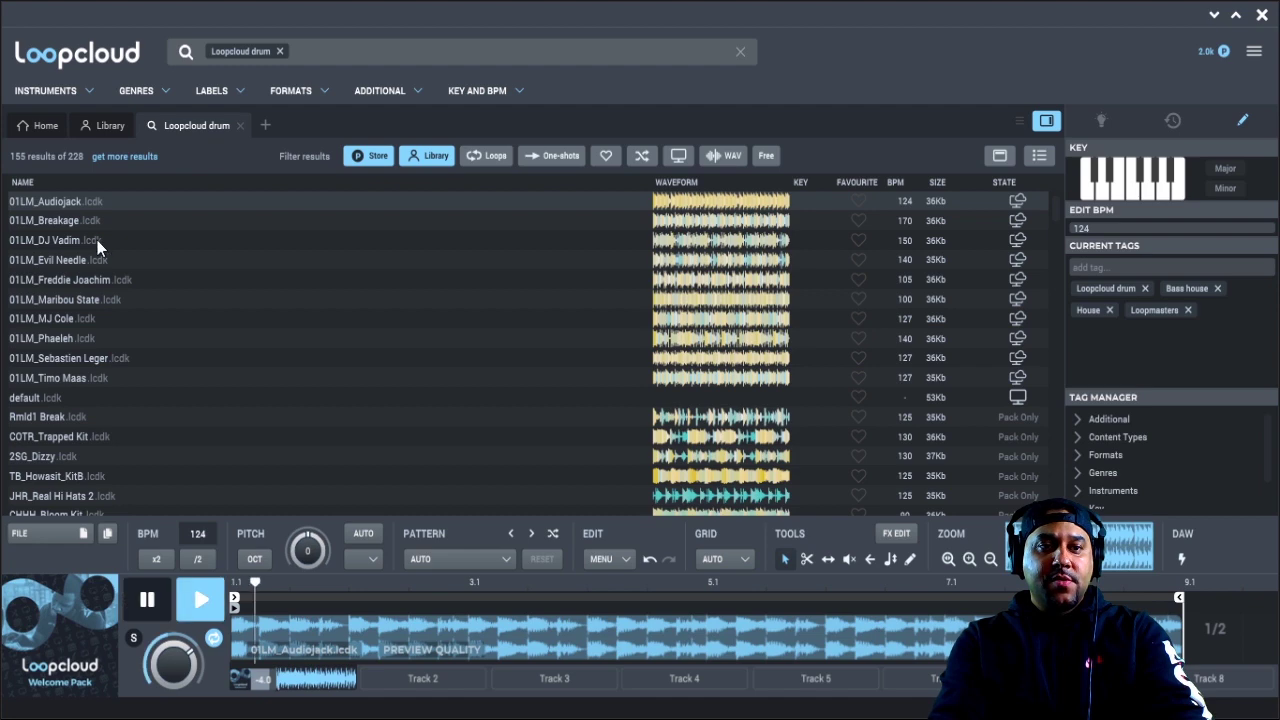
{"action": "left_click", "coordinate": [56, 218]}
{"action": "left_click", "coordinate": [67, 239]}
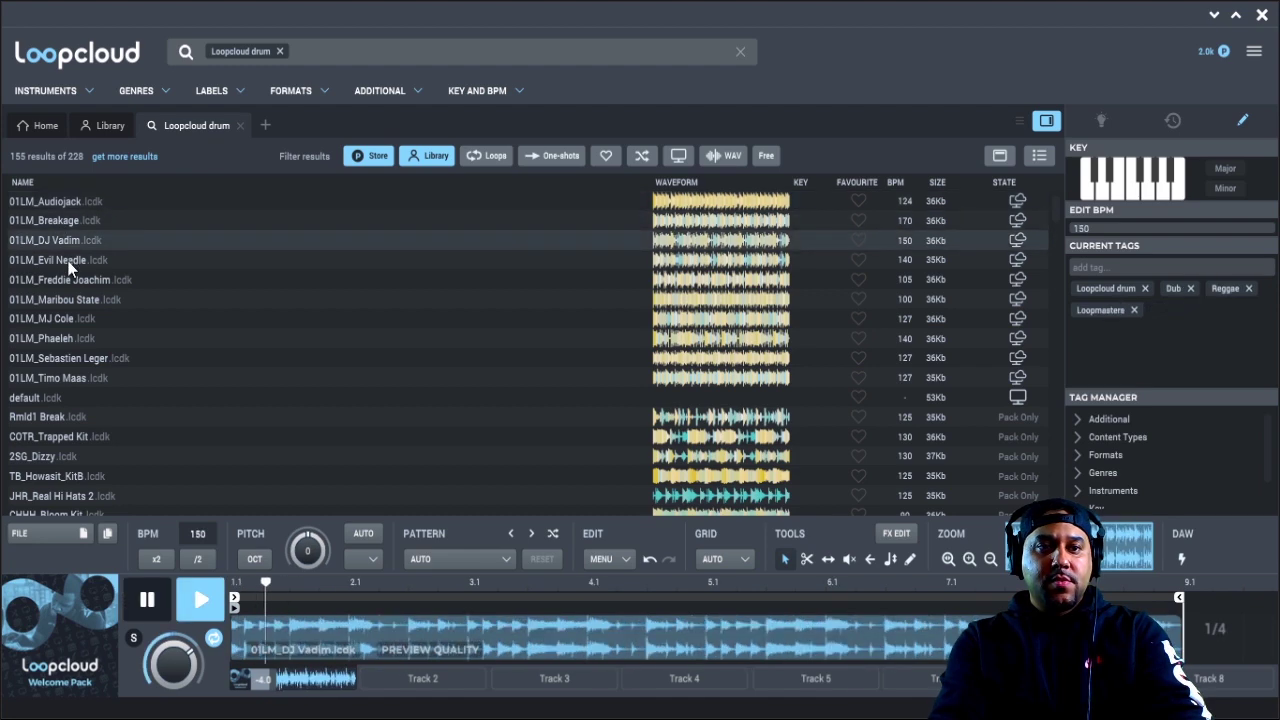
{"action": "left_click", "coordinate": [68, 260]}
{"action": "left_click", "coordinate": [69, 280]}
{"action": "left_click", "coordinate": [68, 300]}
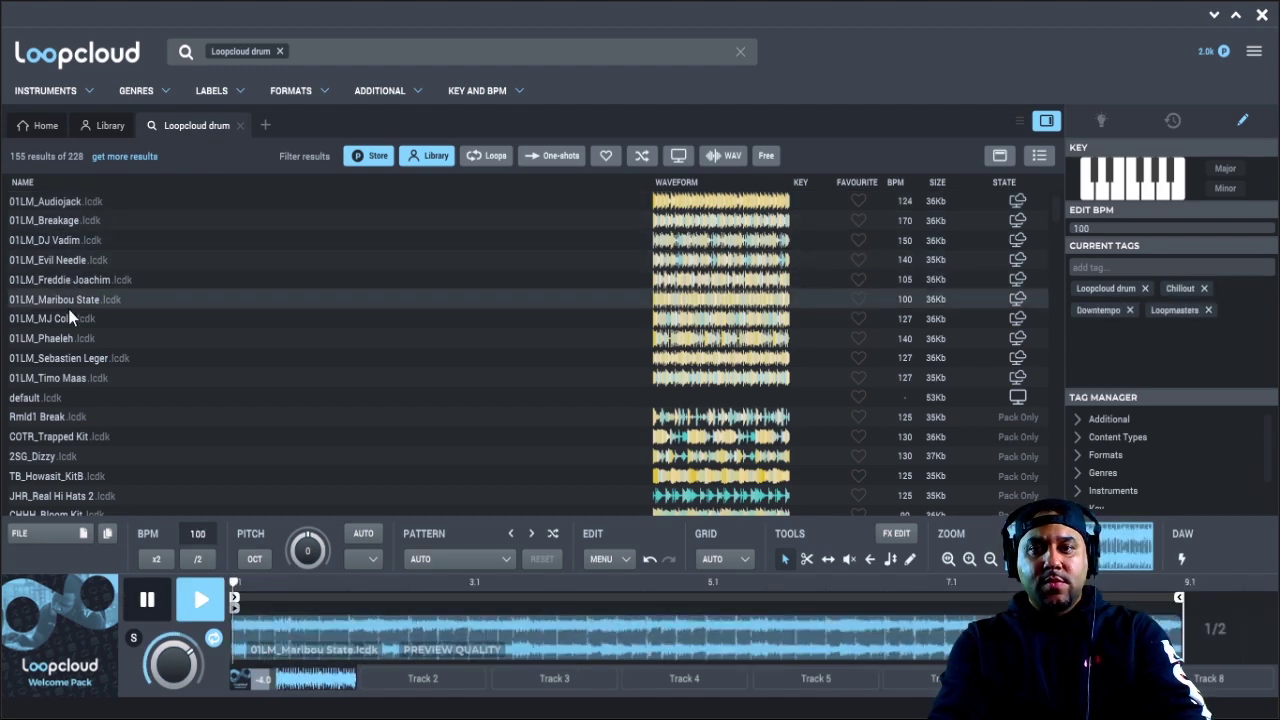
{"action": "left_click", "coordinate": [67, 338]}
{"action": "left_click", "coordinate": [199, 614]}
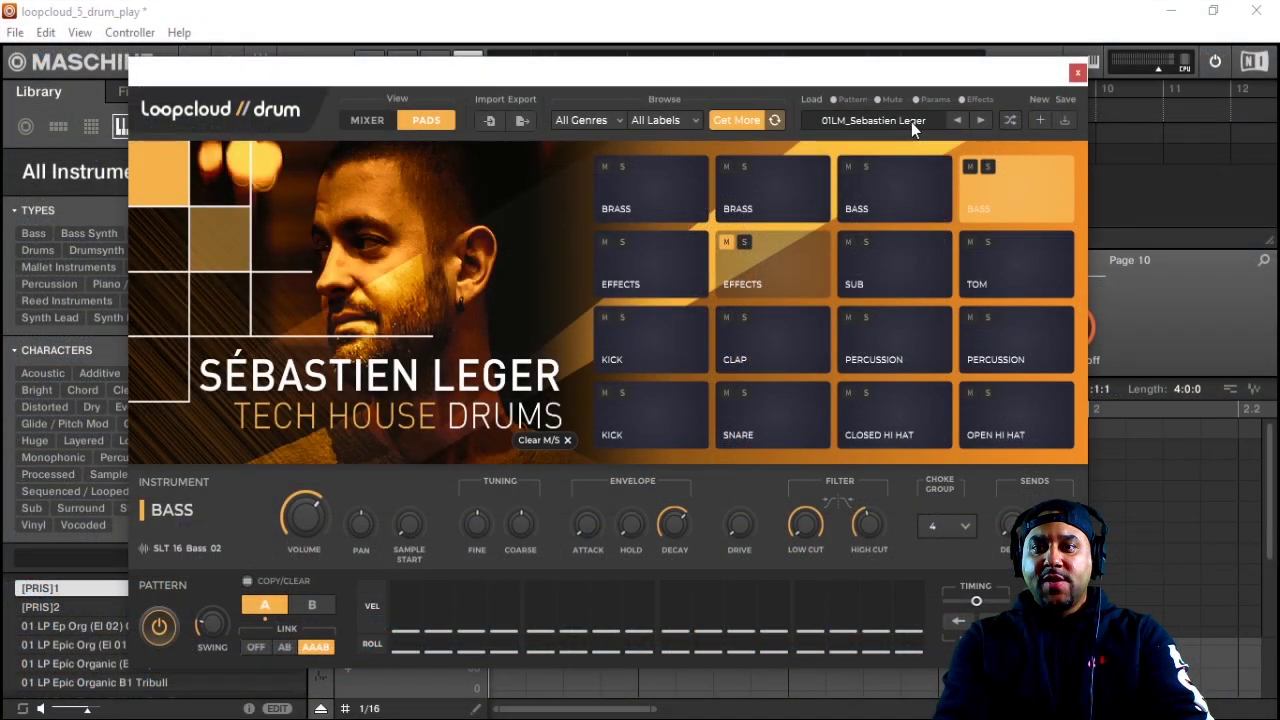
- Back in Maschine's Loopcloud Drum, load 01LM_Audiojack from the Loopcloud Welcome Pack and advance through the kits to 01LM_DJ Vadim
{"action": "left_click", "coordinate": [894, 121]}
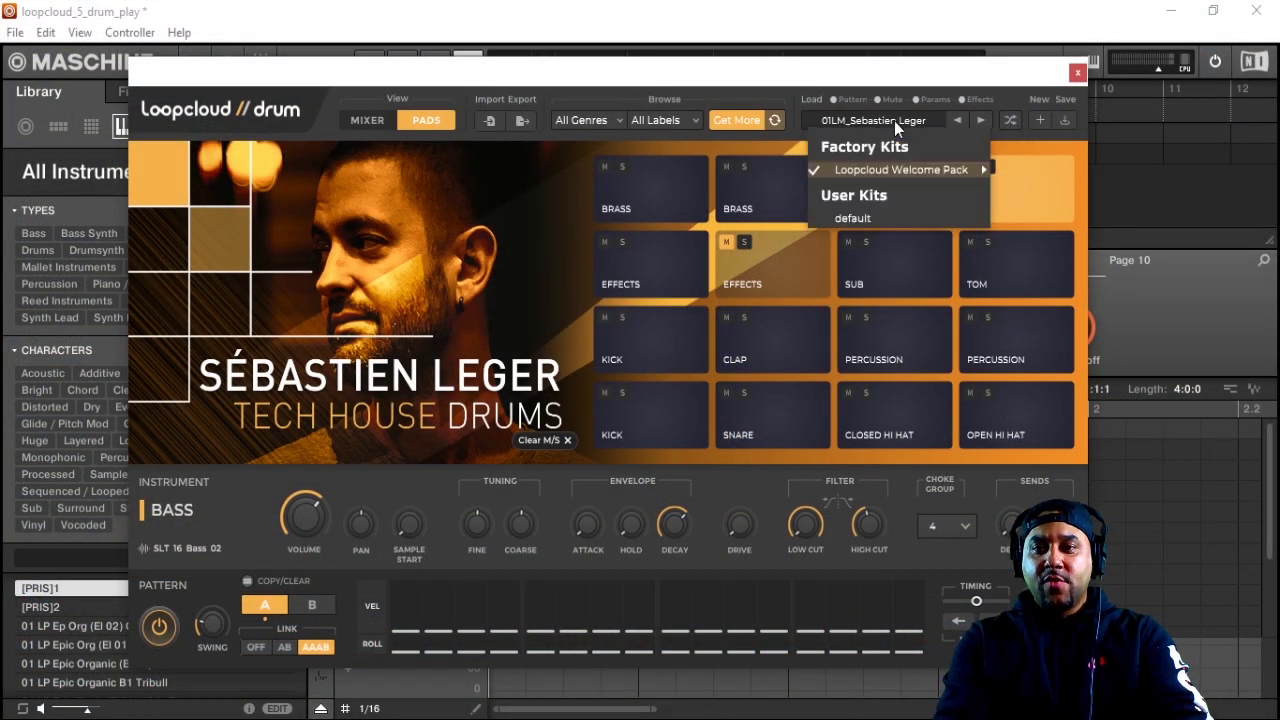
{"action": "mouse_move", "coordinate": [887, 172]}
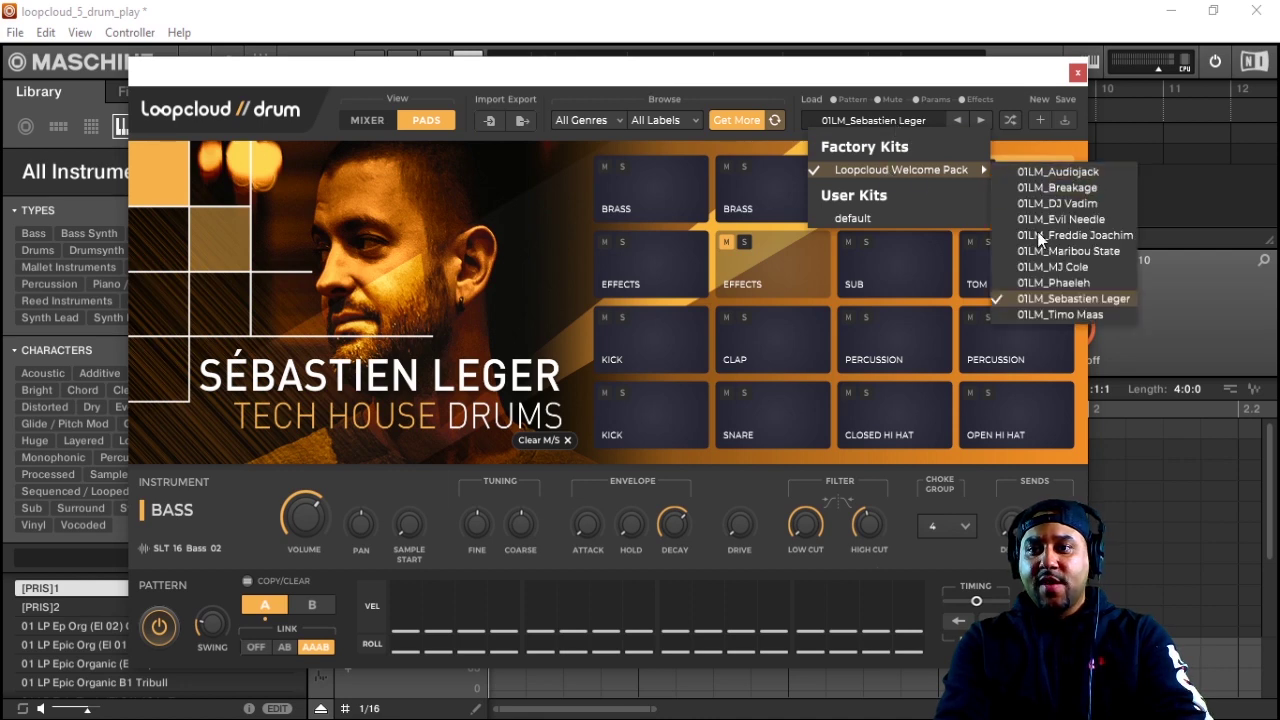
{"action": "left_click", "coordinate": [1042, 174]}
{"action": "left_click", "coordinate": [980, 121]}
{"action": "left_click", "coordinate": [979, 123]}
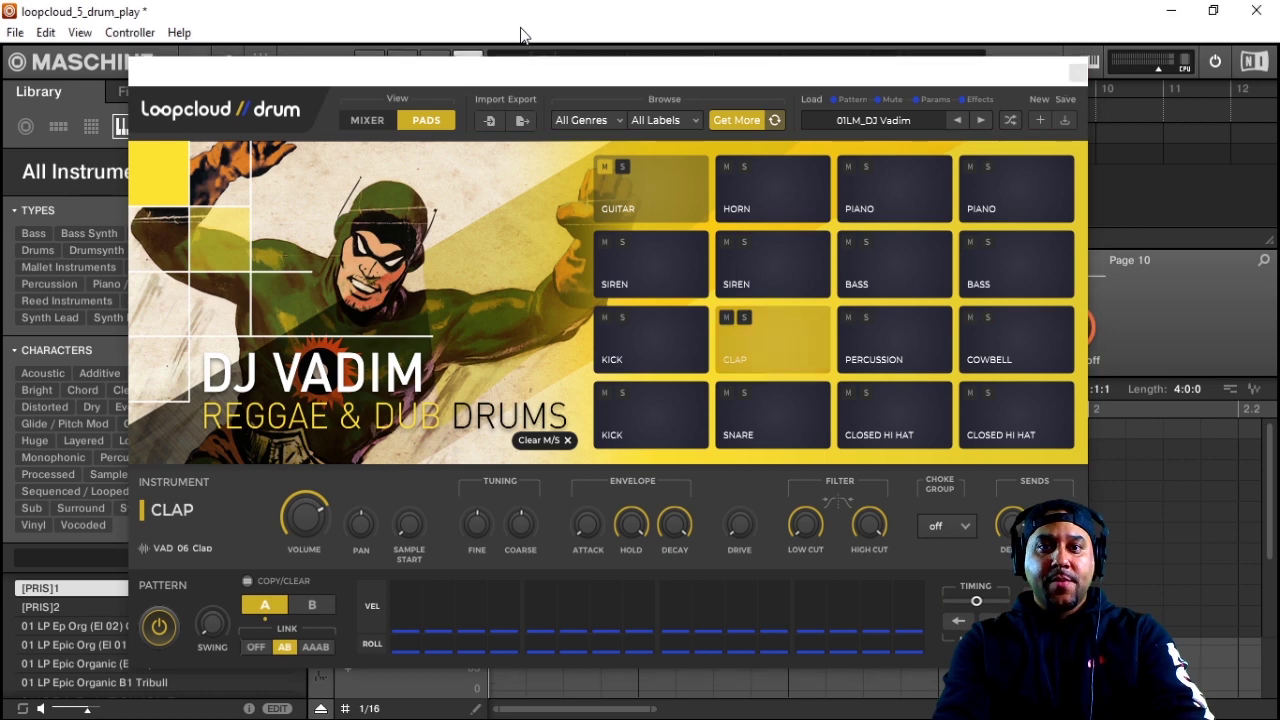
- Move the plug-in window clear of the transport and set the Maschine project tempo to 78 BPM
{"action": "left_click_drag", "start_coordinate": [537, 75], "coordinate": [575, 66]}
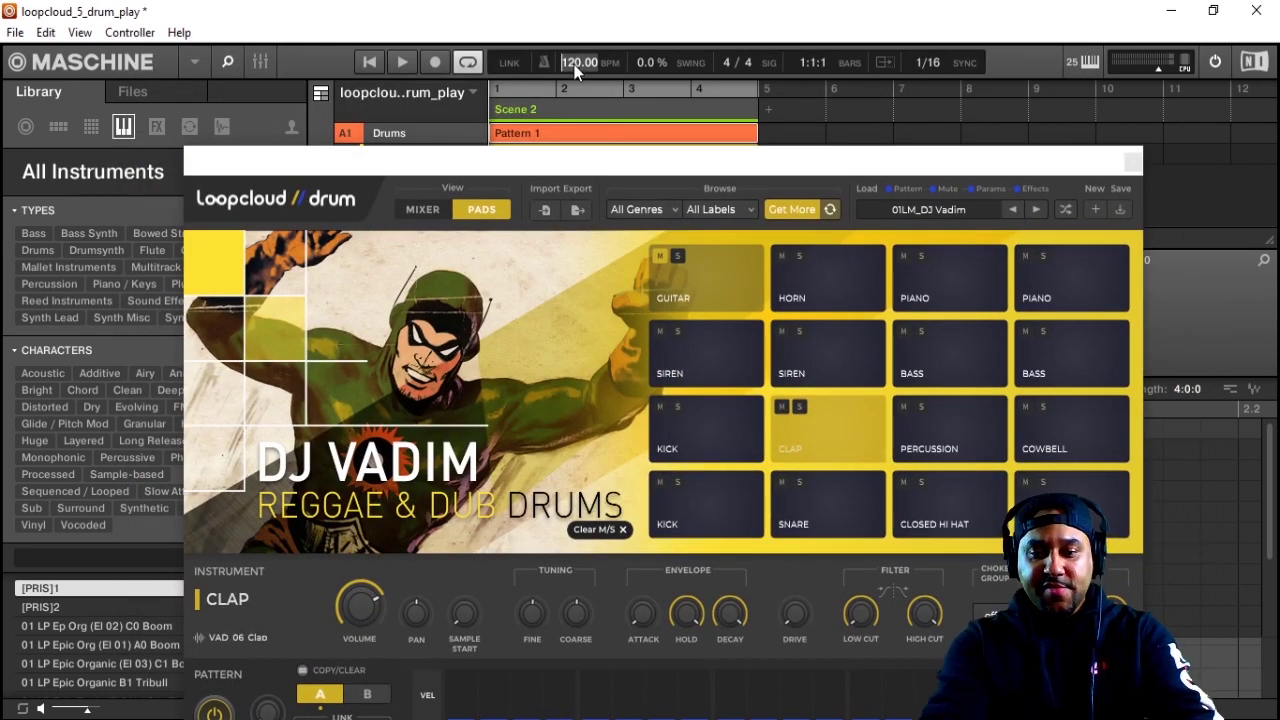
{"action": "double_click", "coordinate": [579, 62]}
{"action": "type", "text": "78"}
{"action": "key", "text": "Return"}
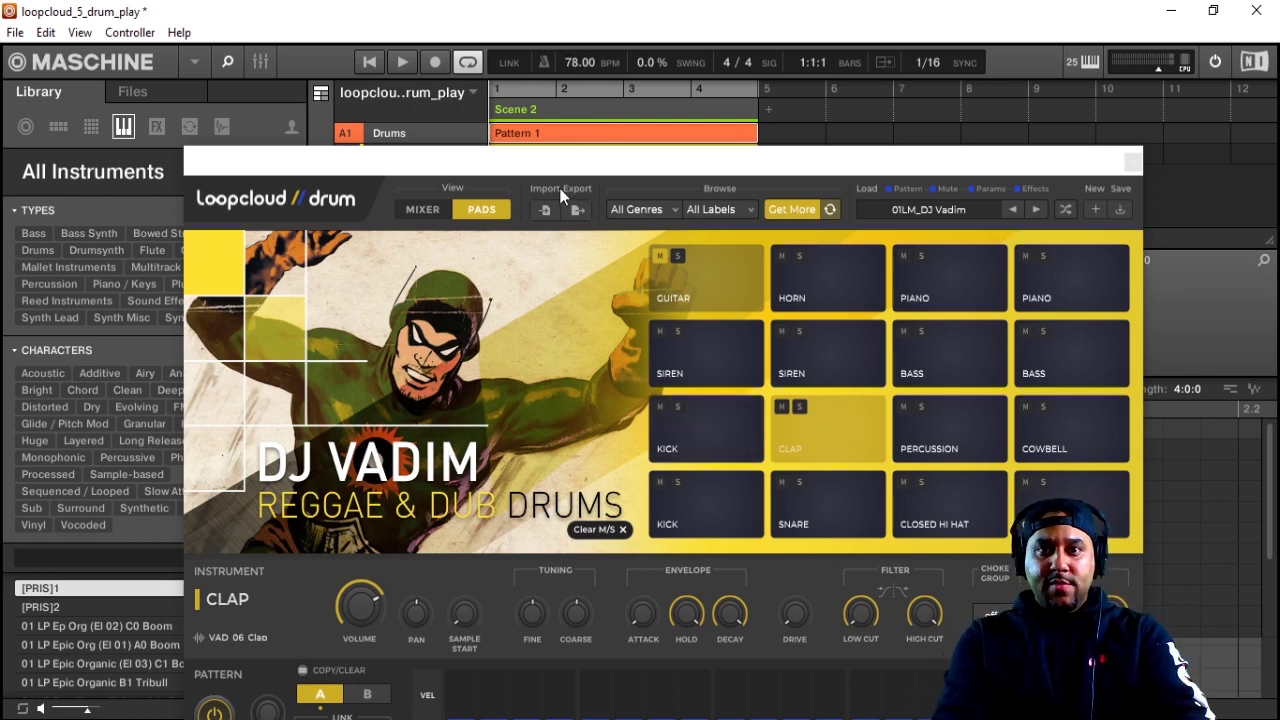
{"action": "left_click_drag", "start_coordinate": [559, 187], "coordinate": [543, 76]}
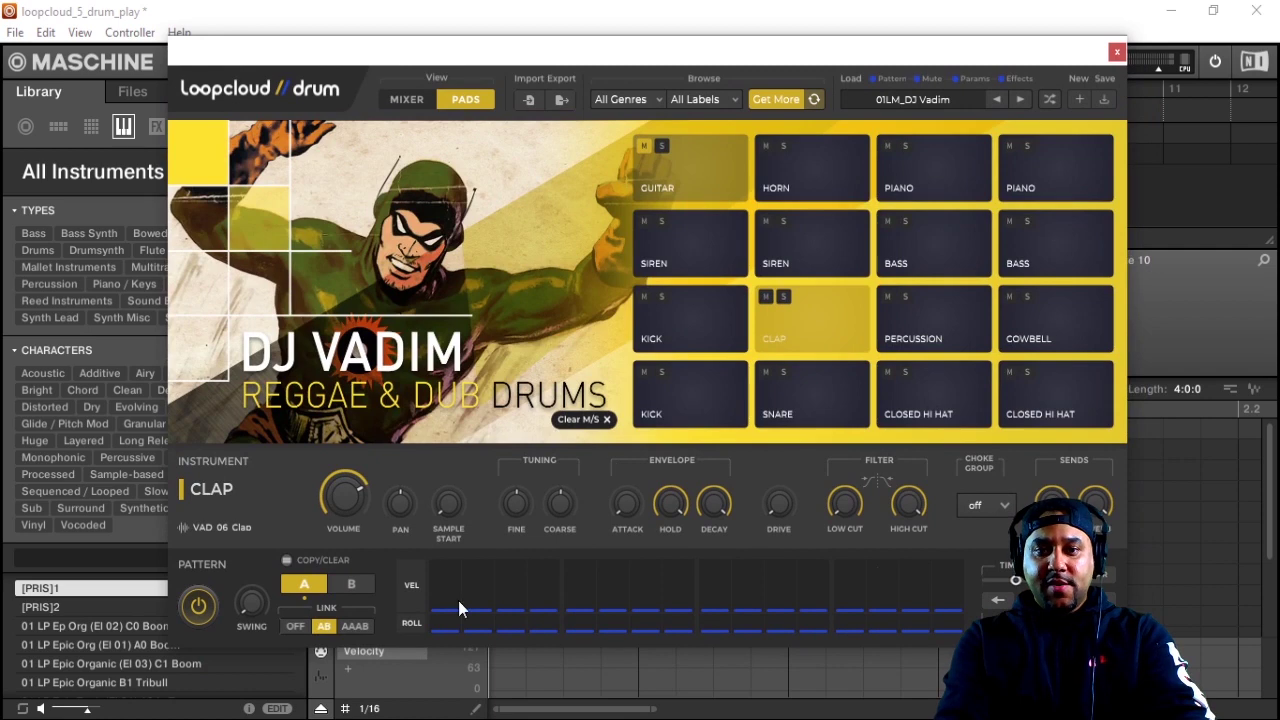
- Restore the Maschine window to a smaller size and set the project tempo to 120 BPM
{"action": "double_click", "coordinate": [620, 14]}
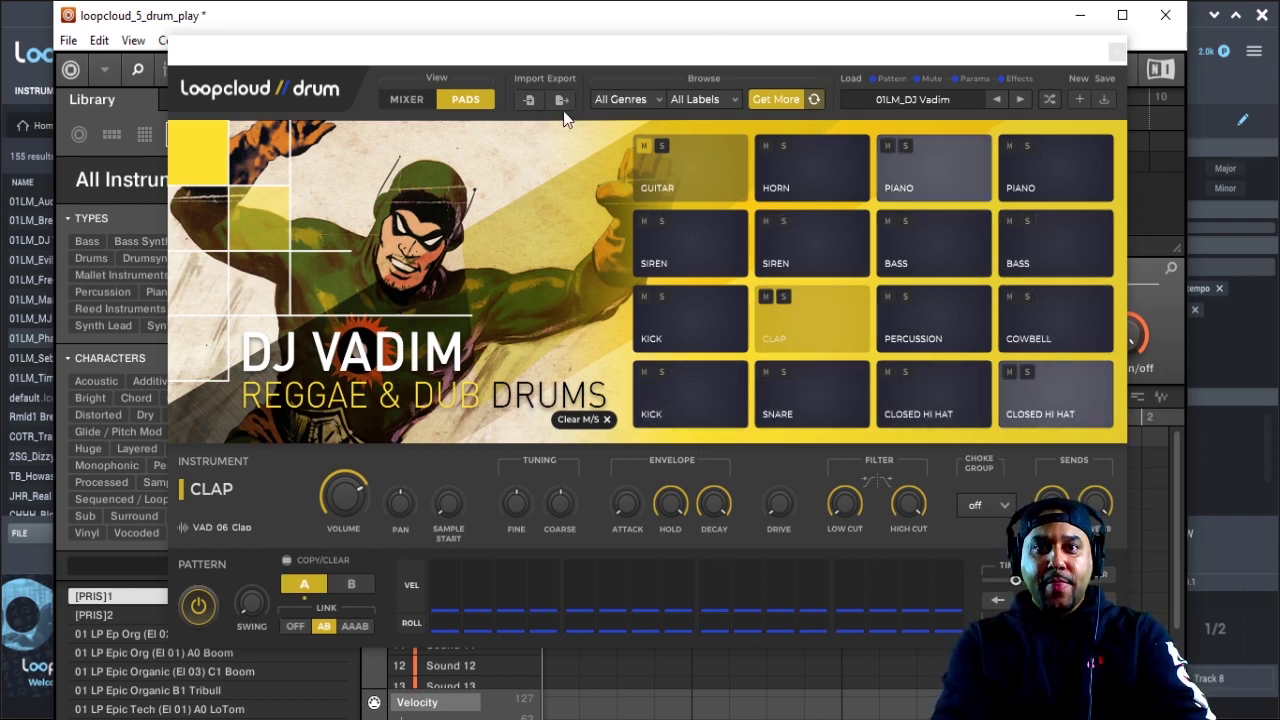
{"action": "left_click_drag", "start_coordinate": [565, 48], "coordinate": [445, 268]}
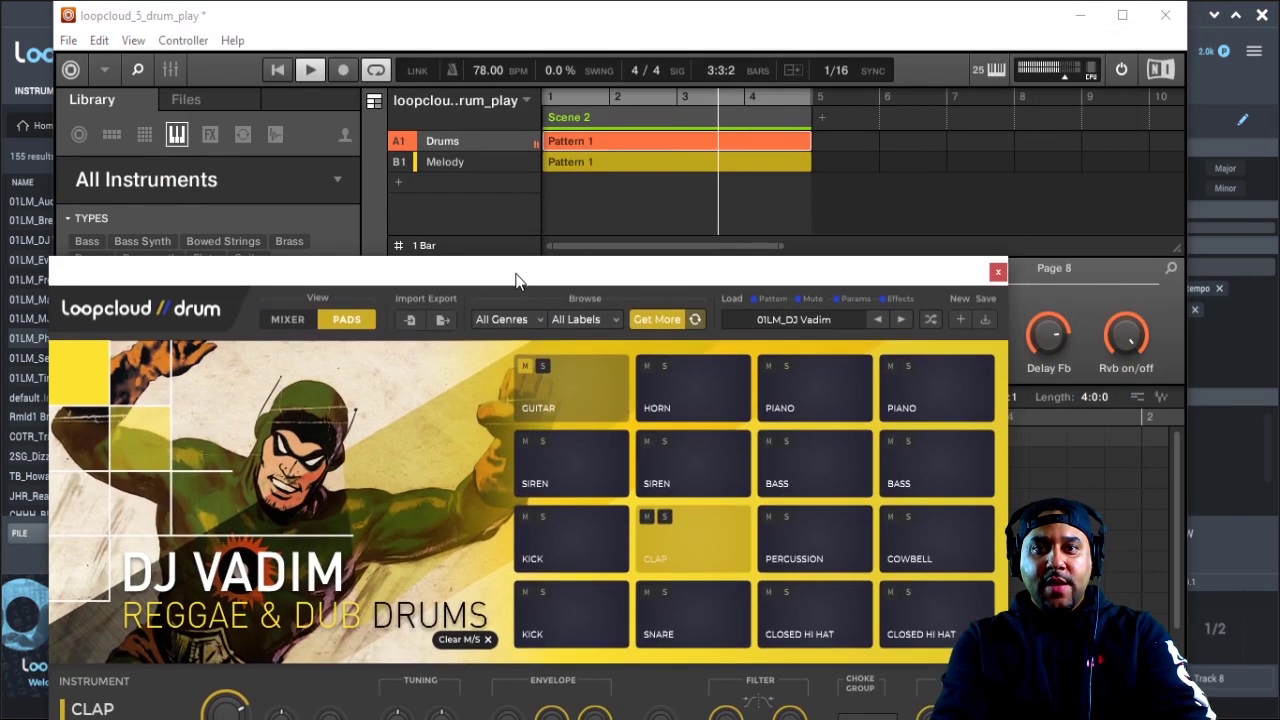
{"action": "double_click", "coordinate": [484, 71]}
{"action": "type", "text": "120"}
{"action": "key", "text": "Return"}
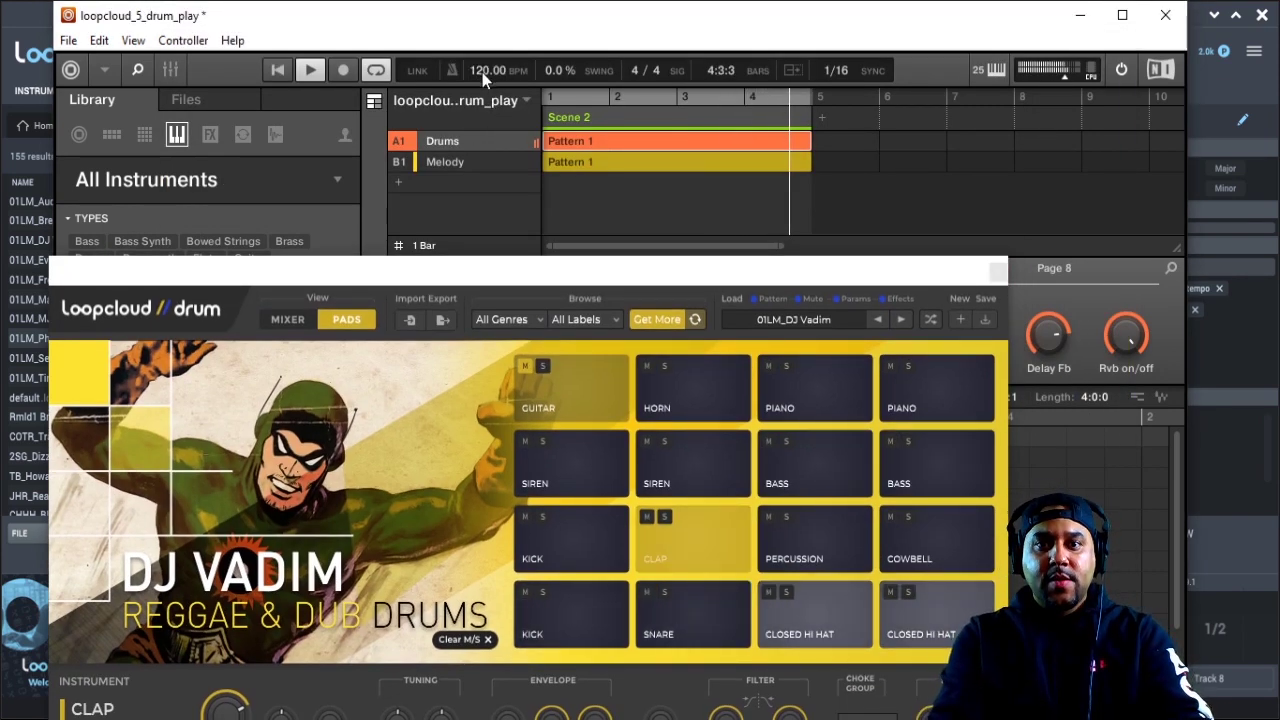
- Reposition the Loopcloud Drum window below the transport and stop the project playback
{"action": "left_click_drag", "start_coordinate": [625, 278], "coordinate": [695, 190]}
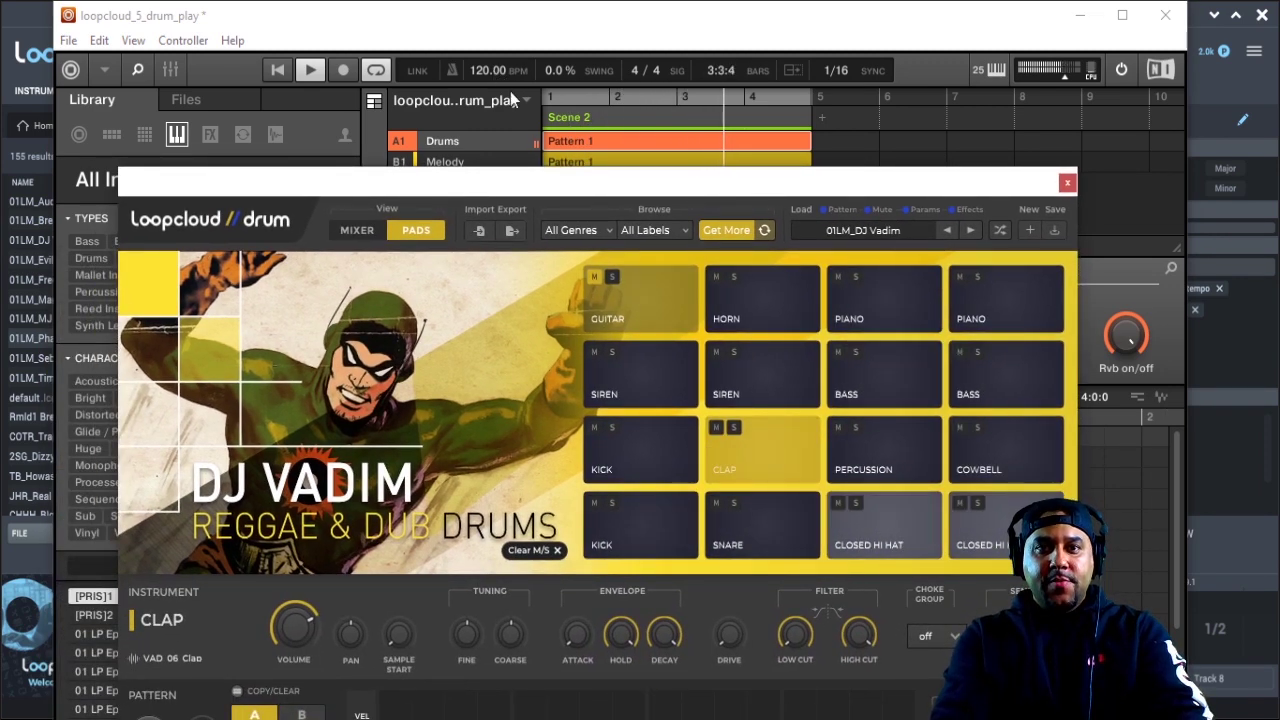
{"action": "left_click", "coordinate": [310, 78]}
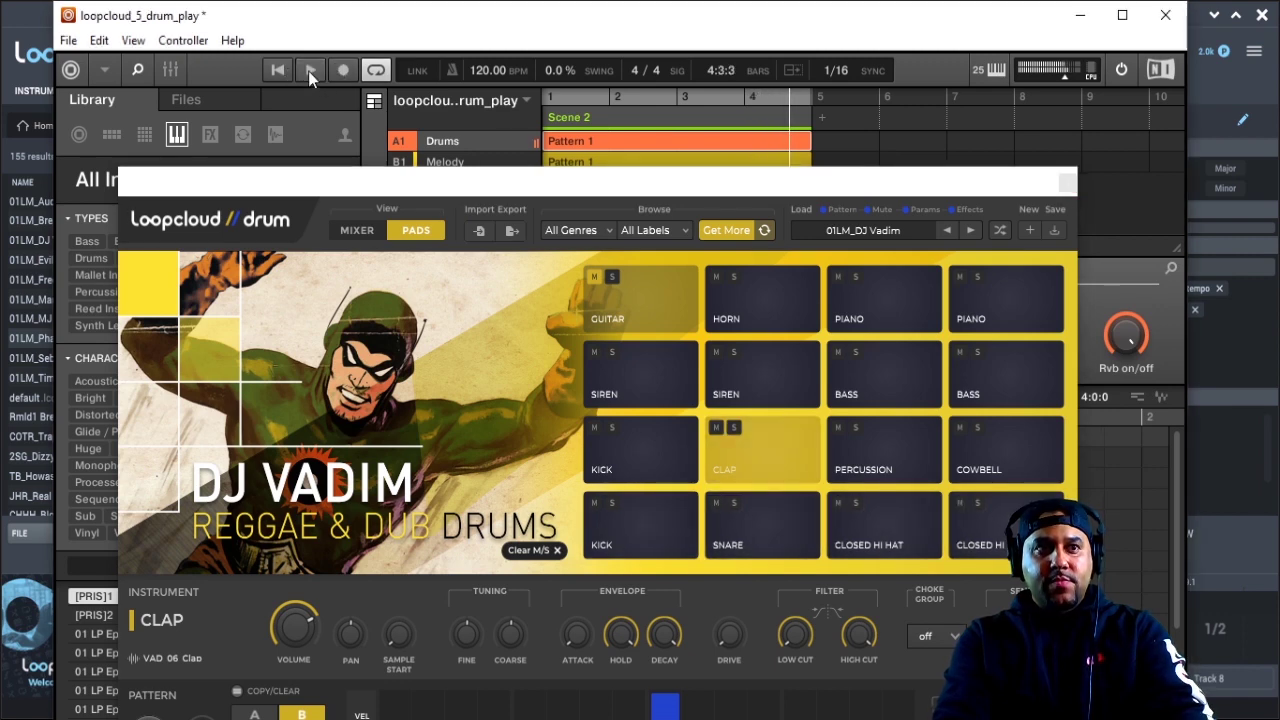
{"action": "left_click_drag", "start_coordinate": [707, 101], "coordinate": [706, 100]}
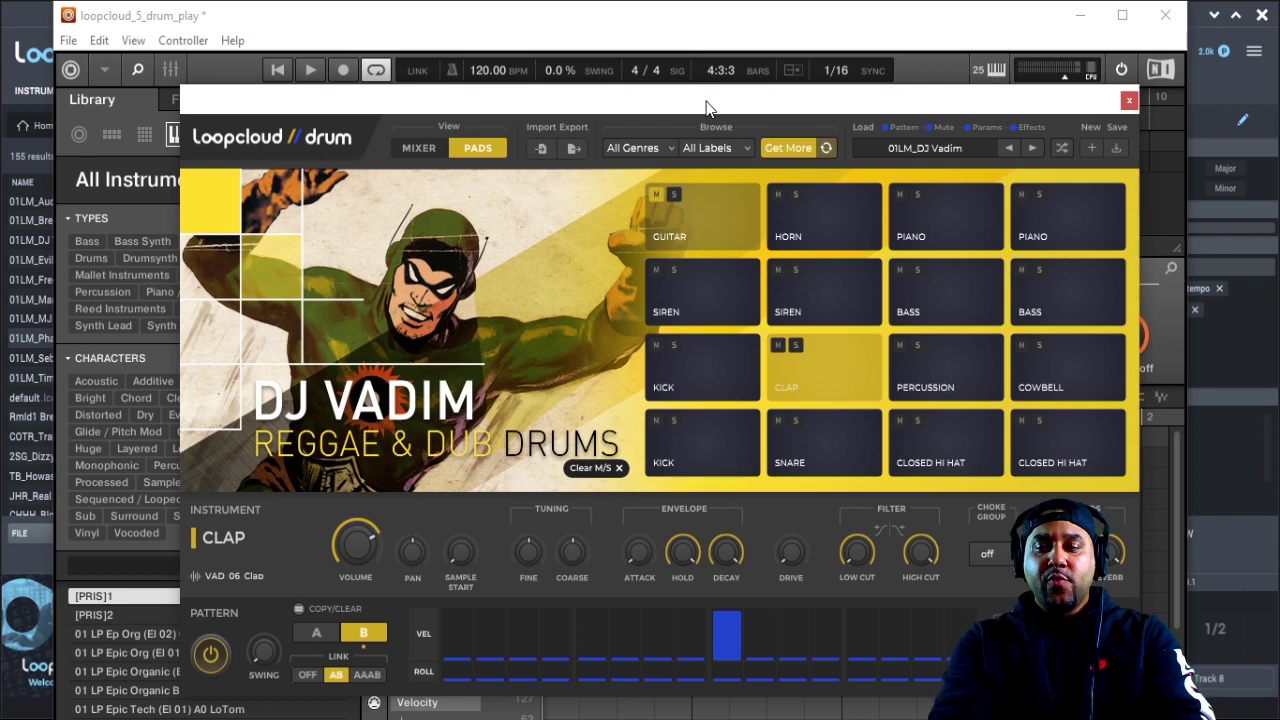
- Advance Loopcloud Drum to the 01LM_Freddie Joachim kit and play its built-in pattern briefly
{"action": "left_click", "coordinate": [1040, 155]}
{"action": "left_click", "coordinate": [1040, 155]}
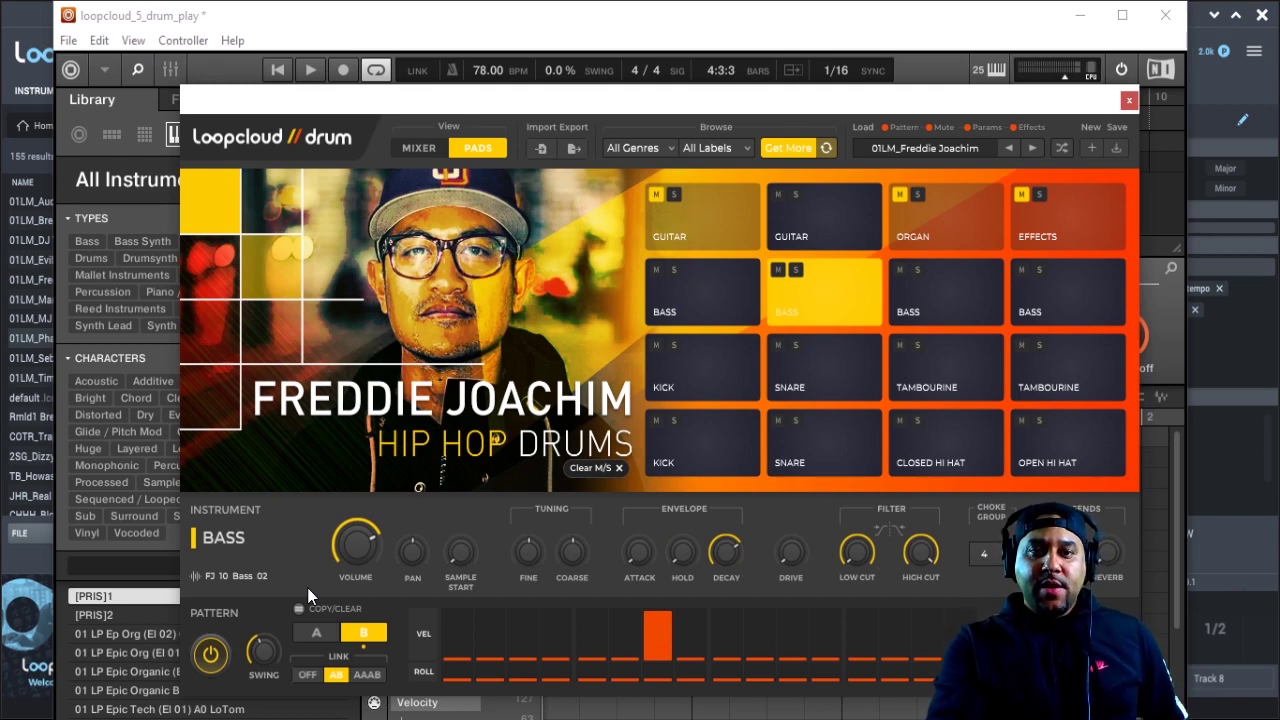
{"action": "left_click", "coordinate": [312, 71]}
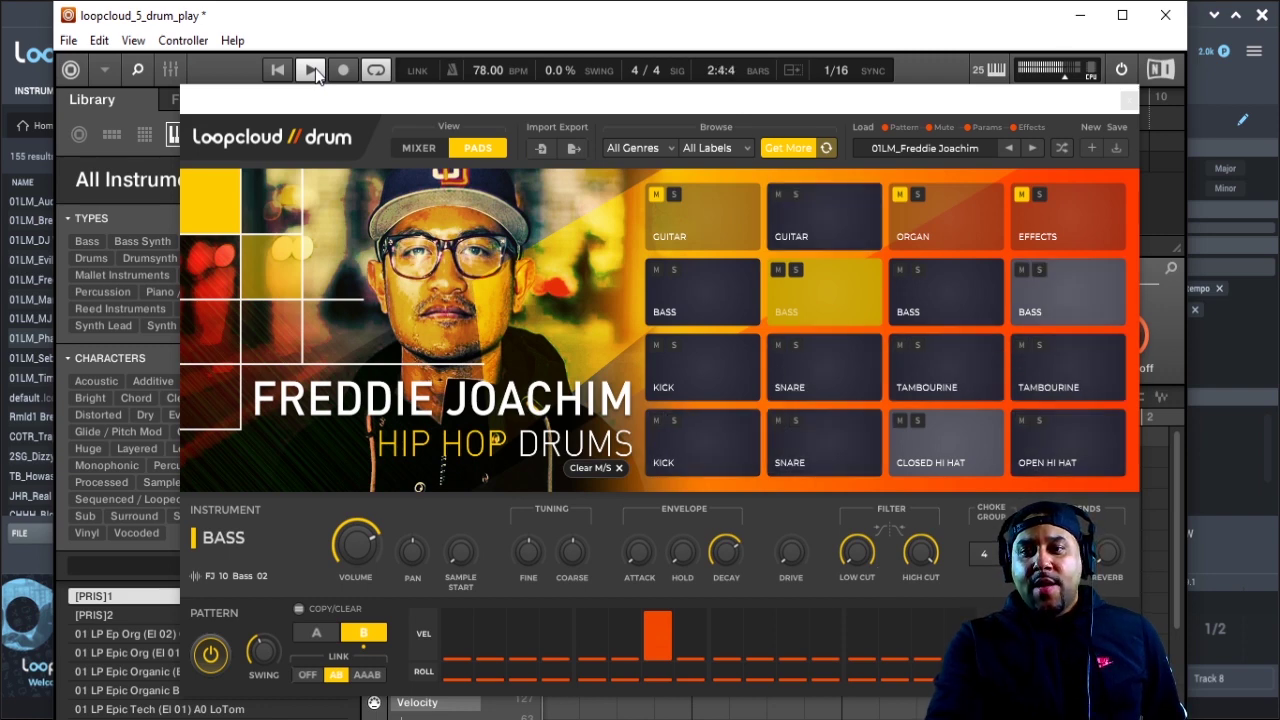
{"action": "left_click", "coordinate": [312, 69]}
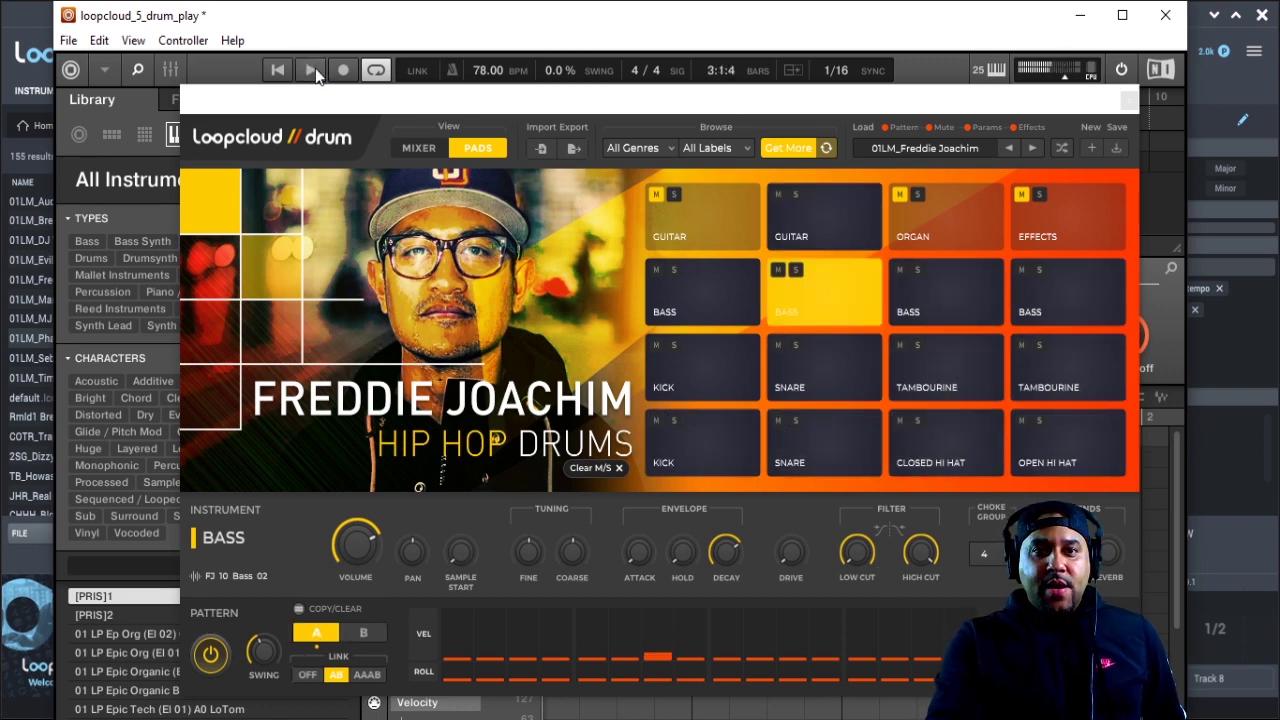
- Clear all patterns in the kit and program snare hits on steps 5 and 13 of pattern A
{"action": "left_click", "coordinate": [299, 610]}
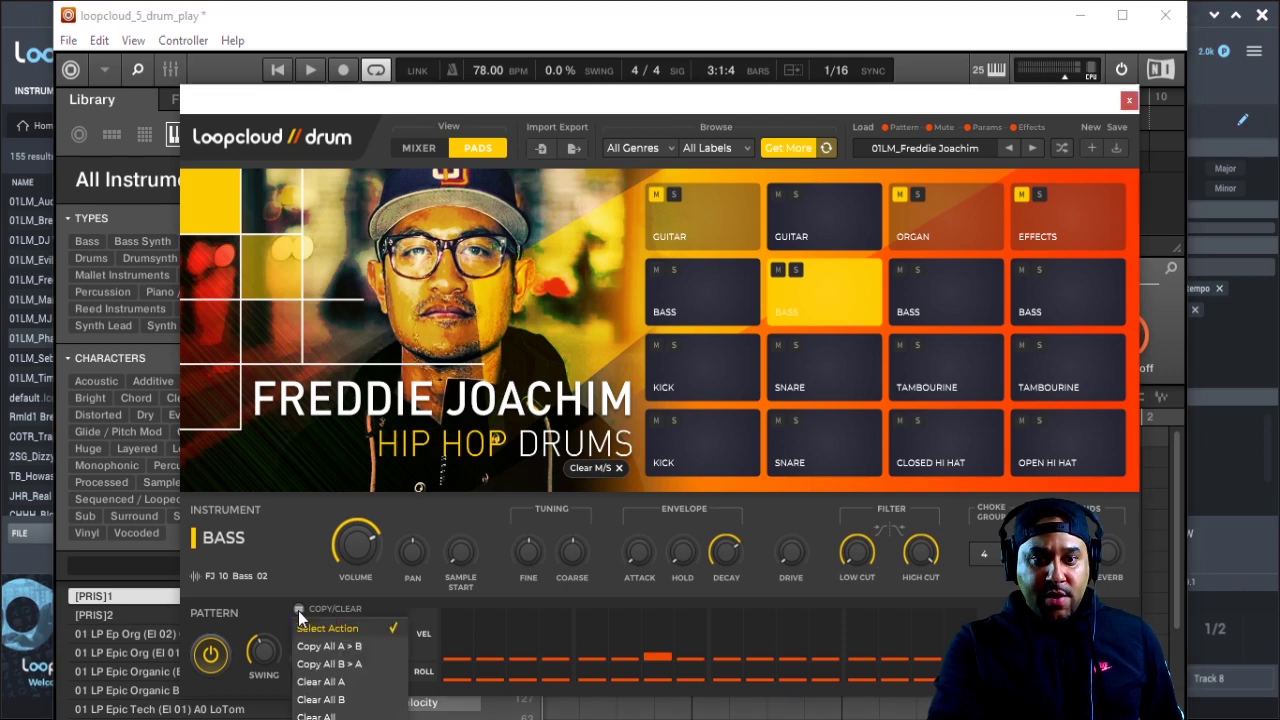
{"action": "left_click", "coordinate": [316, 716]}
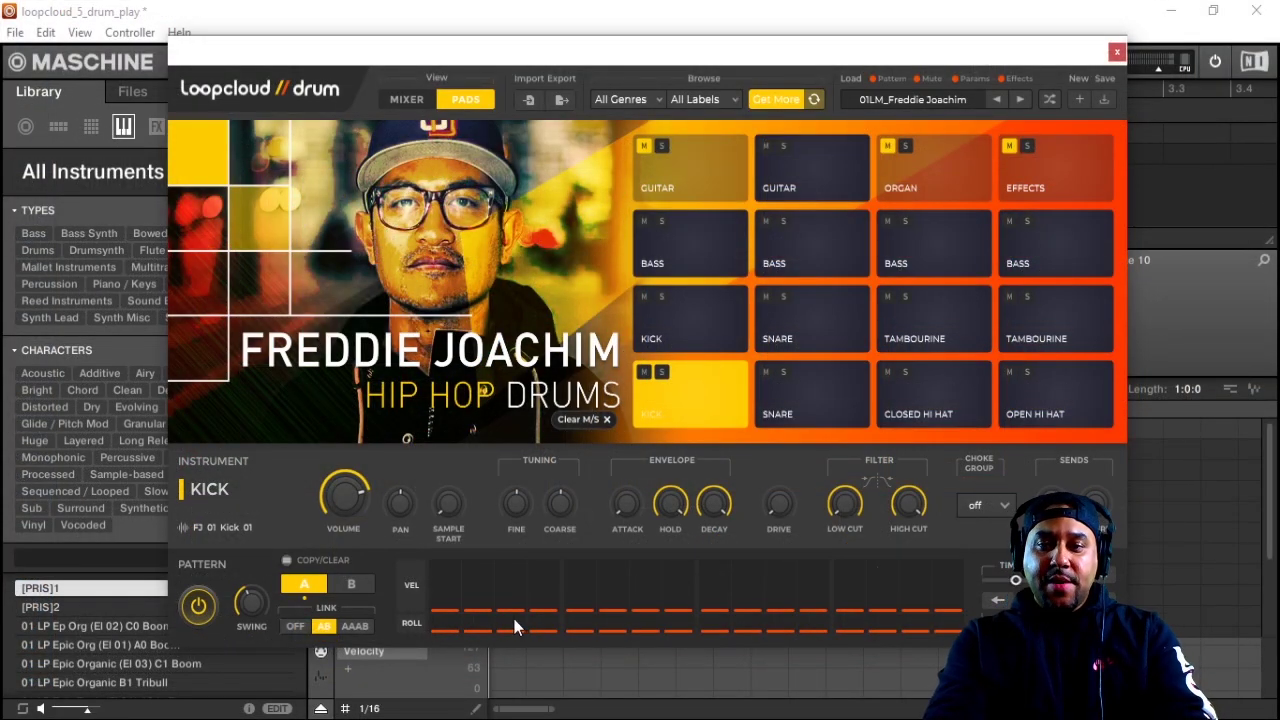
{"action": "left_click", "coordinate": [815, 407]}
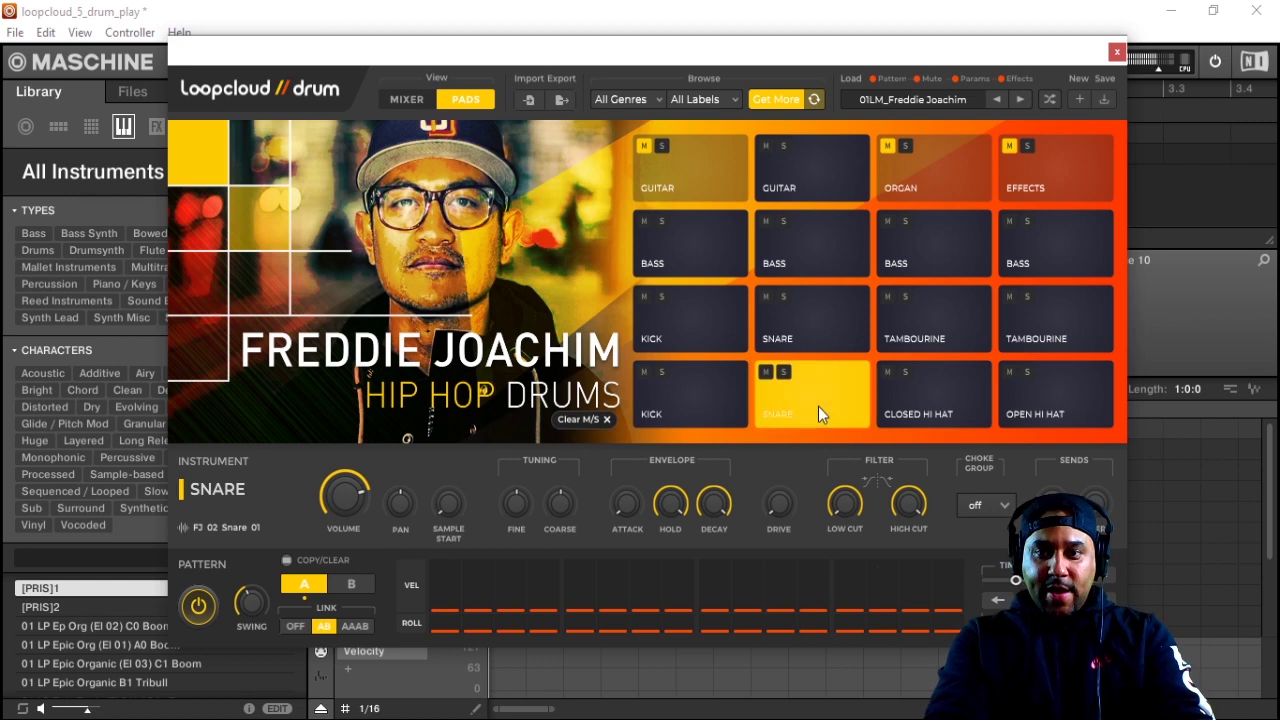
{"action": "left_click_drag", "start_coordinate": [577, 580], "coordinate": [583, 542]}
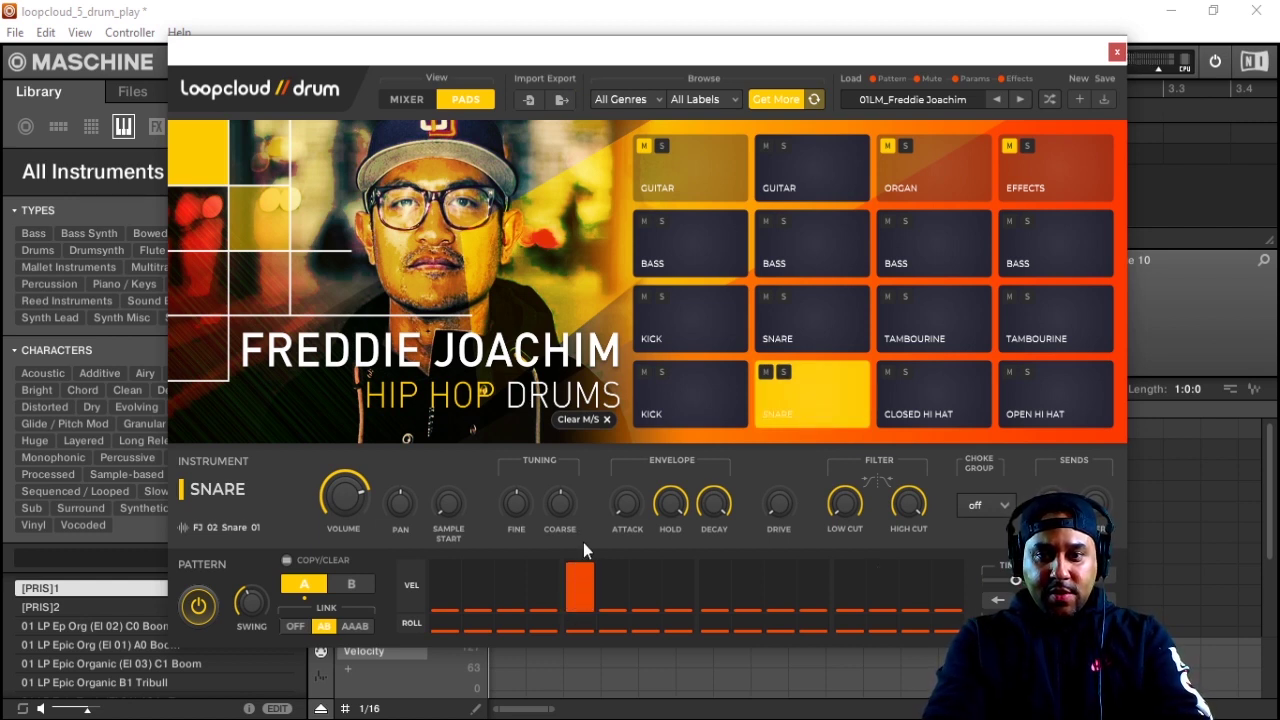
{"action": "left_click_drag", "start_coordinate": [852, 580], "coordinate": [852, 575]}
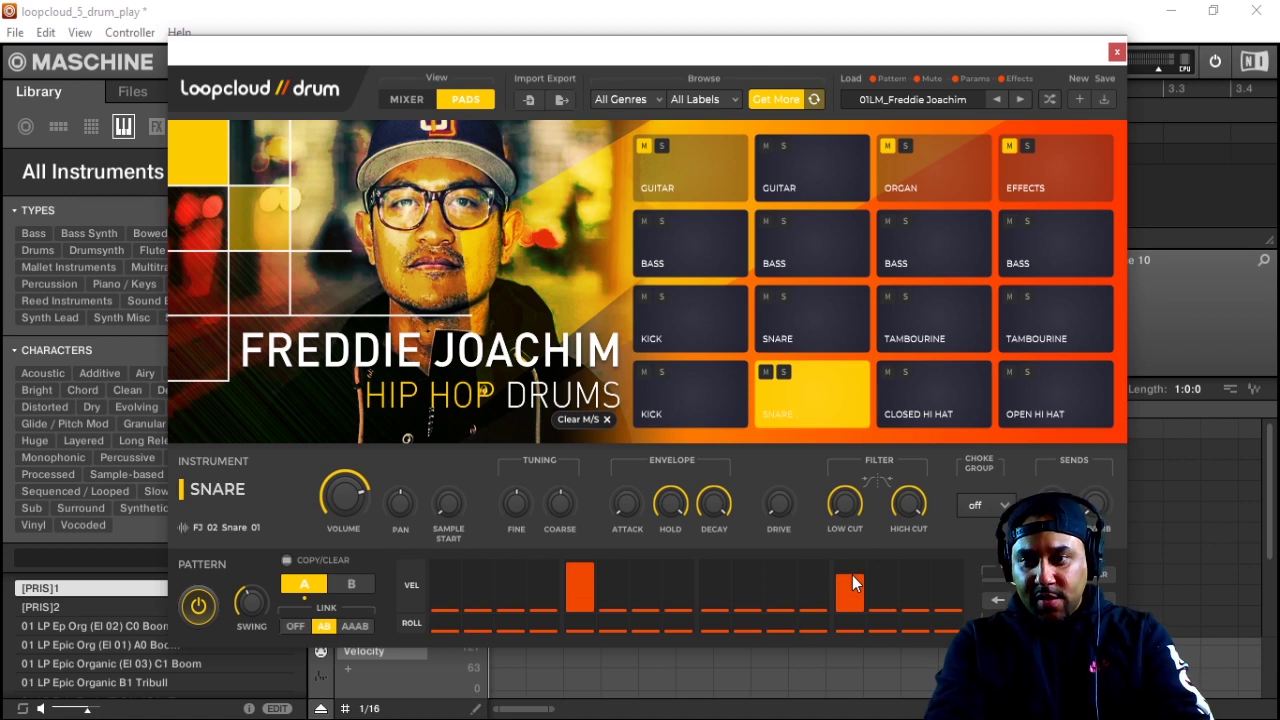
- Program kick hits on steps 1 and 3 of pattern A for the FJ 01 Kick 01 pad
{"action": "left_click", "coordinate": [660, 412]}
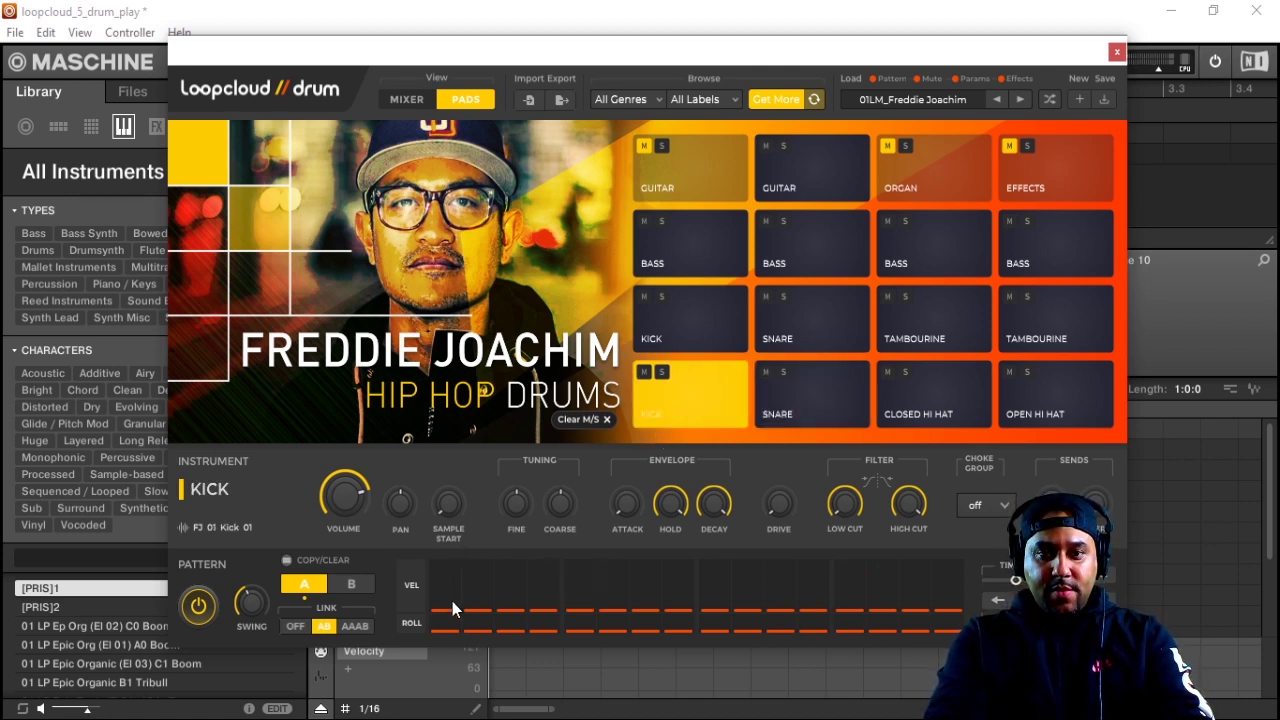
{"action": "left_click_drag", "start_coordinate": [452, 601], "coordinate": [450, 554]}
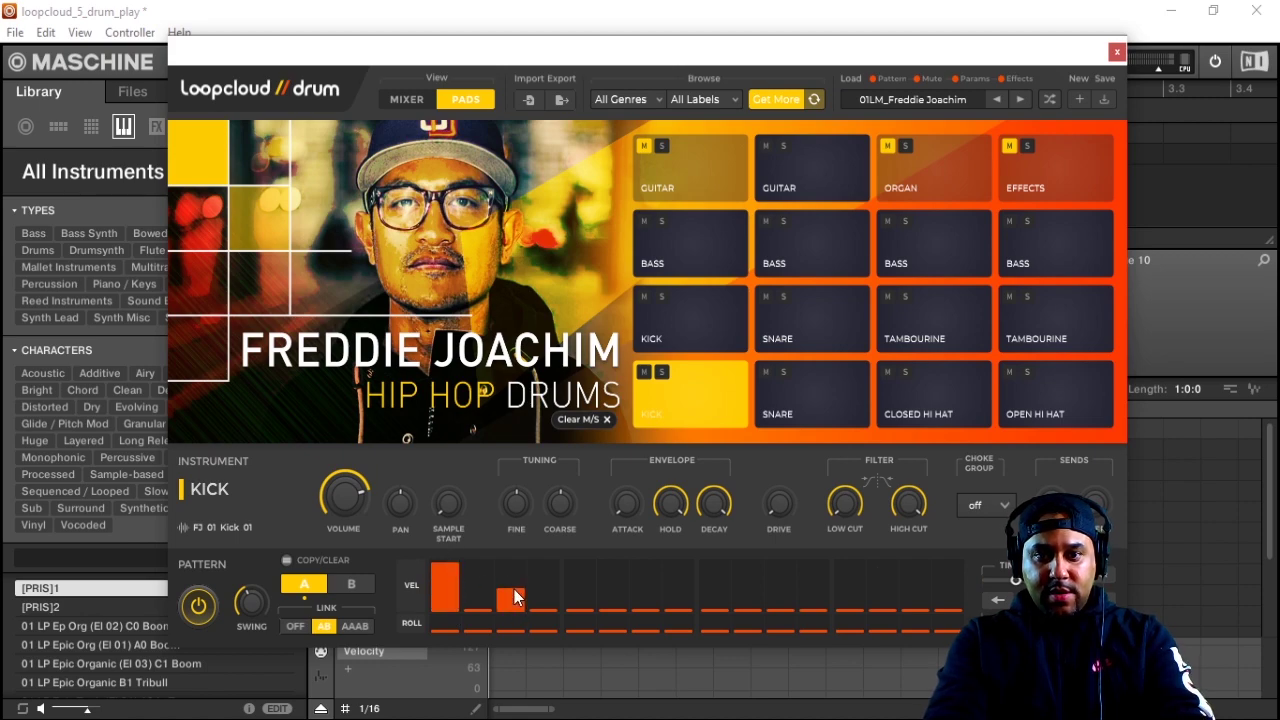
{"action": "left_click_drag", "start_coordinate": [517, 597], "coordinate": [514, 586]}
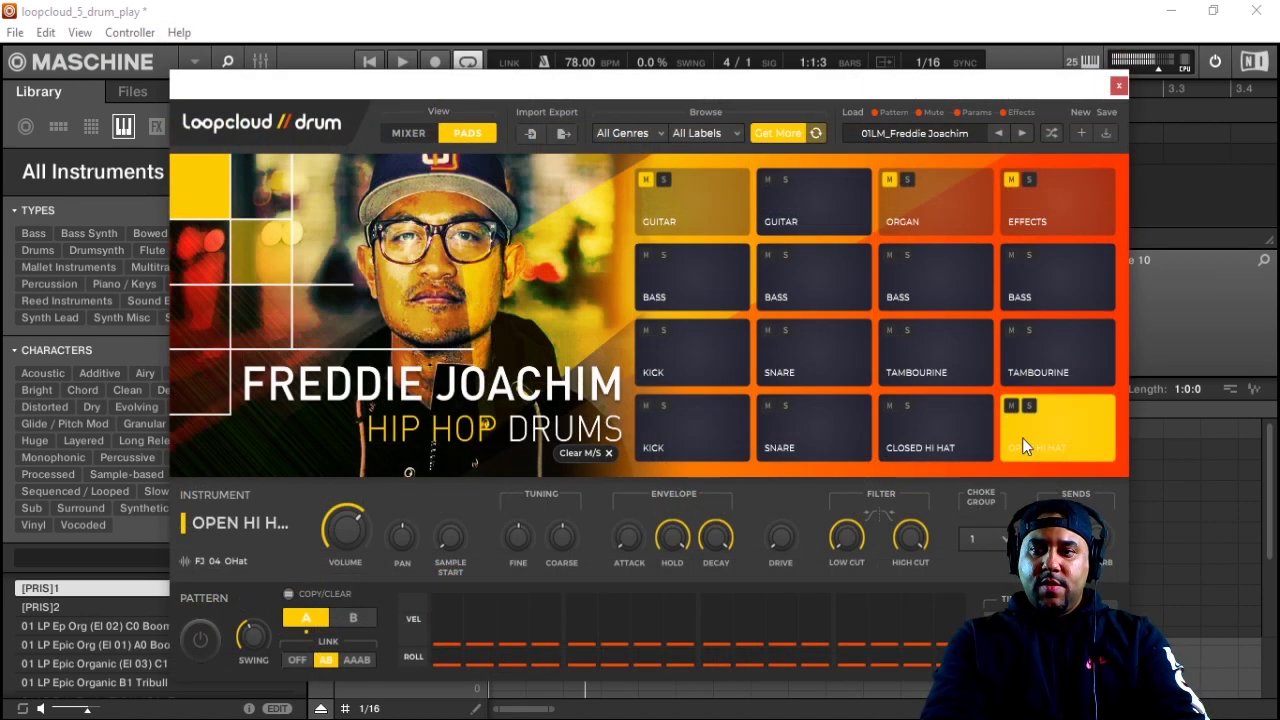
- Program open hi-hat hits with varied velocities on every odd step of pattern A
{"action": "left_click", "coordinate": [1022, 437]}
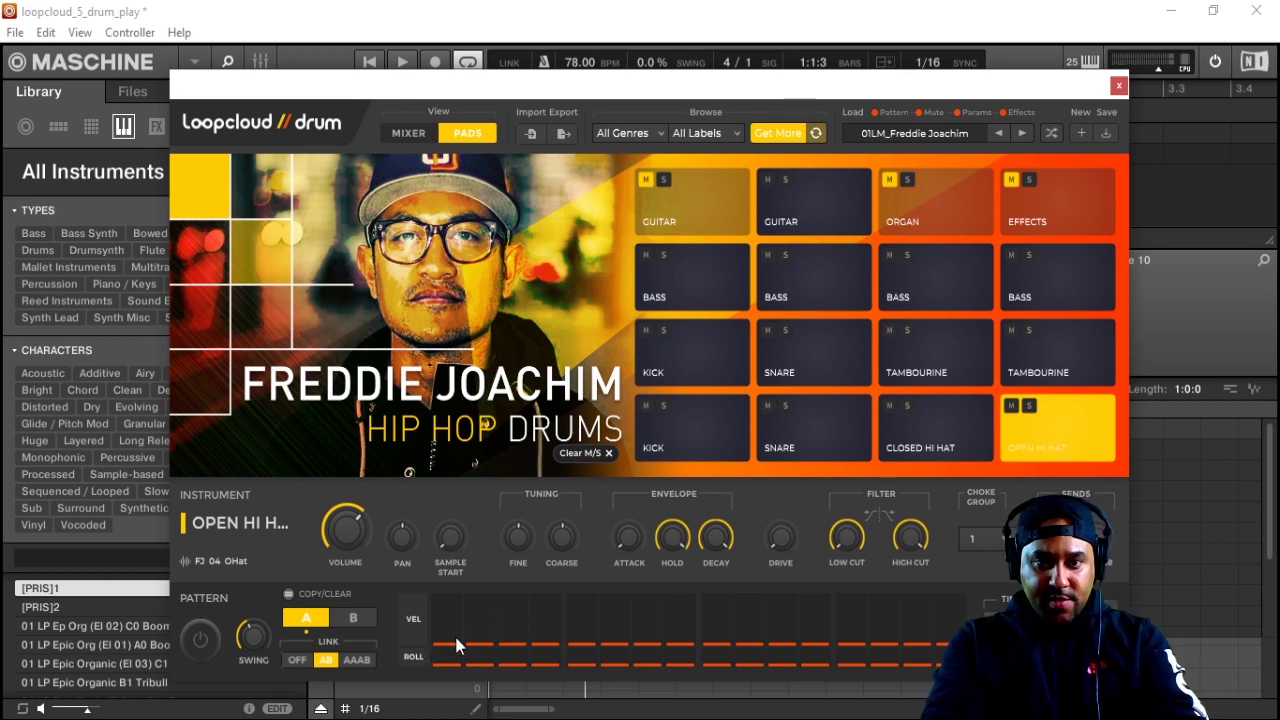
{"action": "left_click", "coordinate": [448, 597]}
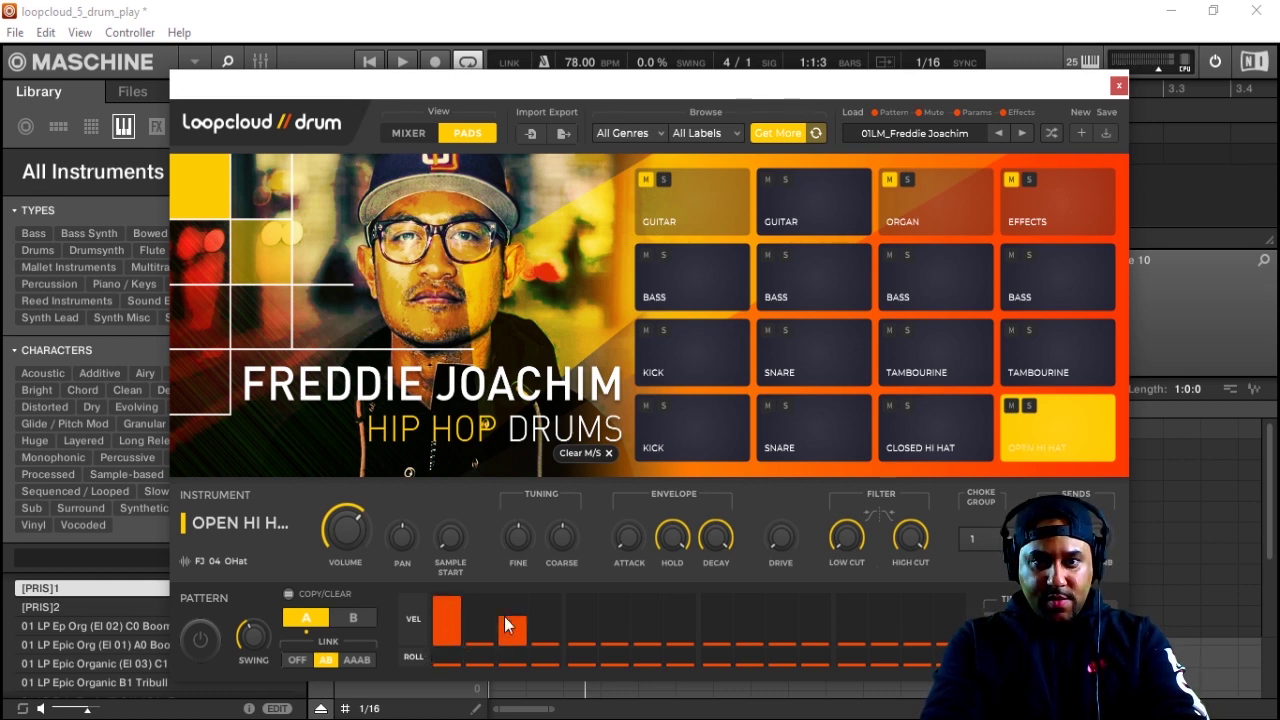
{"action": "left_click", "coordinate": [585, 631]}
{"action": "left_click", "coordinate": [648, 615]}
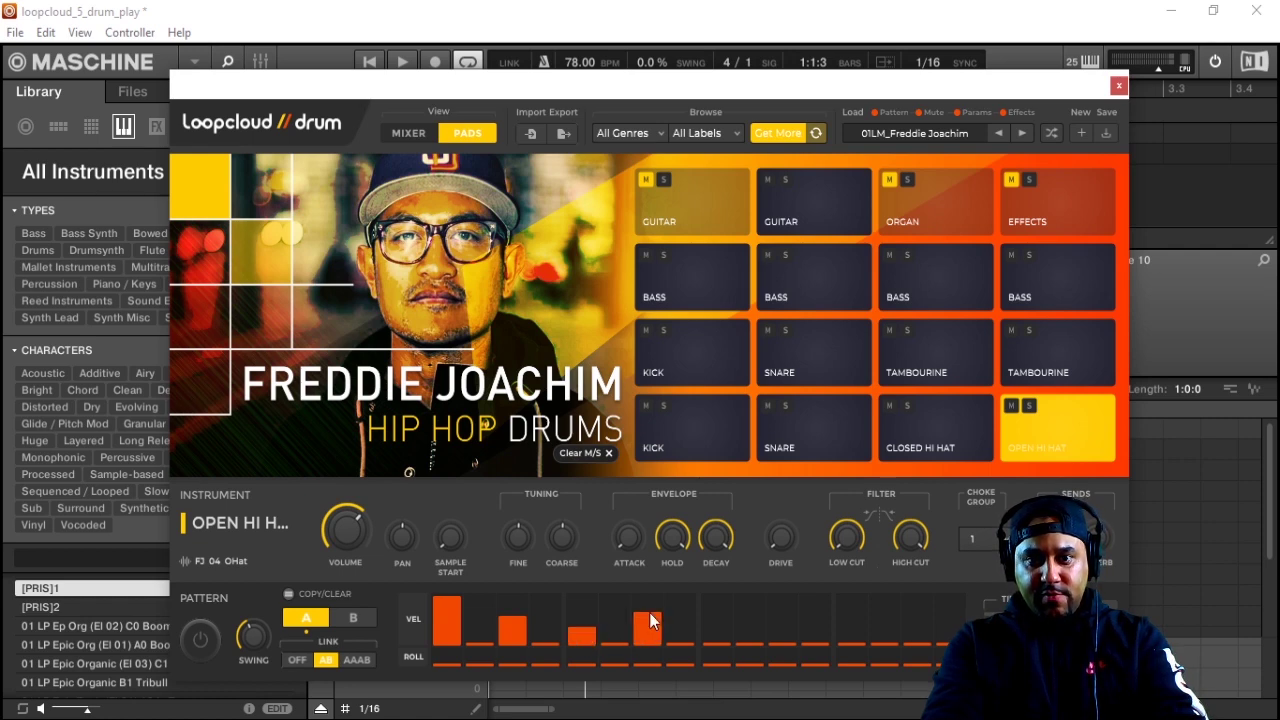
{"action": "left_click", "coordinate": [717, 597]}
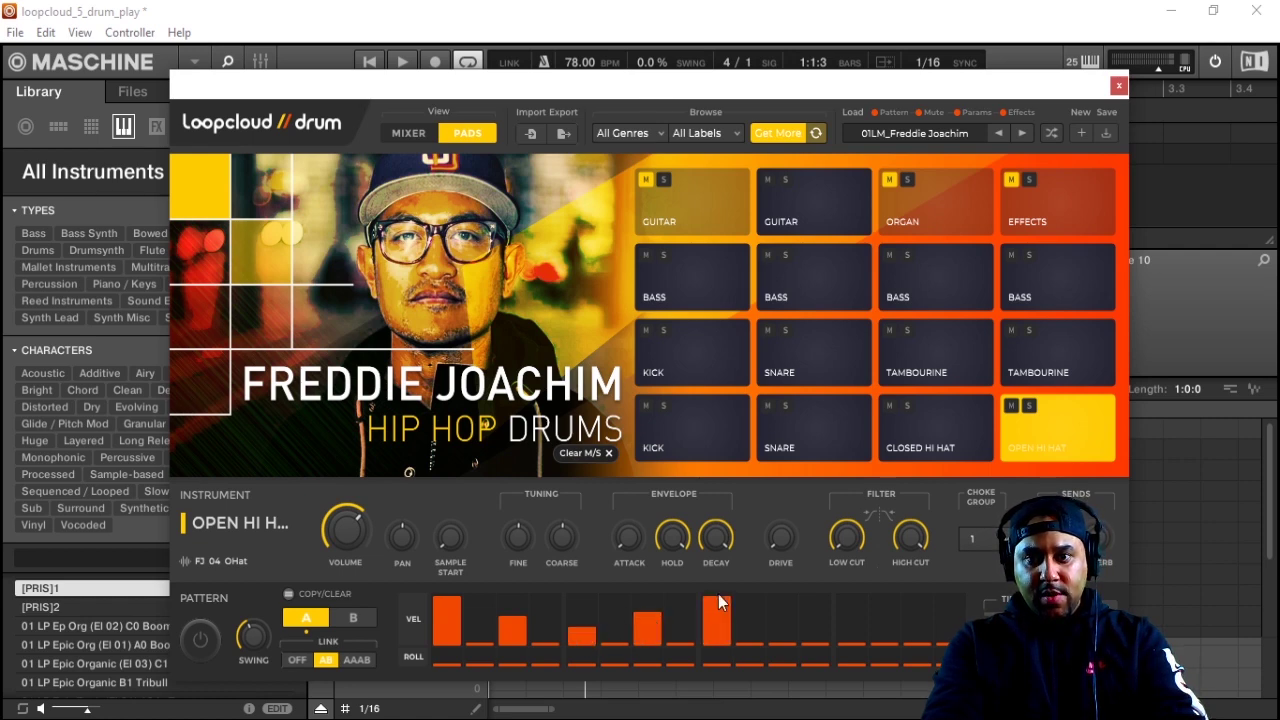
{"action": "left_click", "coordinate": [777, 616]}
{"action": "left_click", "coordinate": [851, 627]}
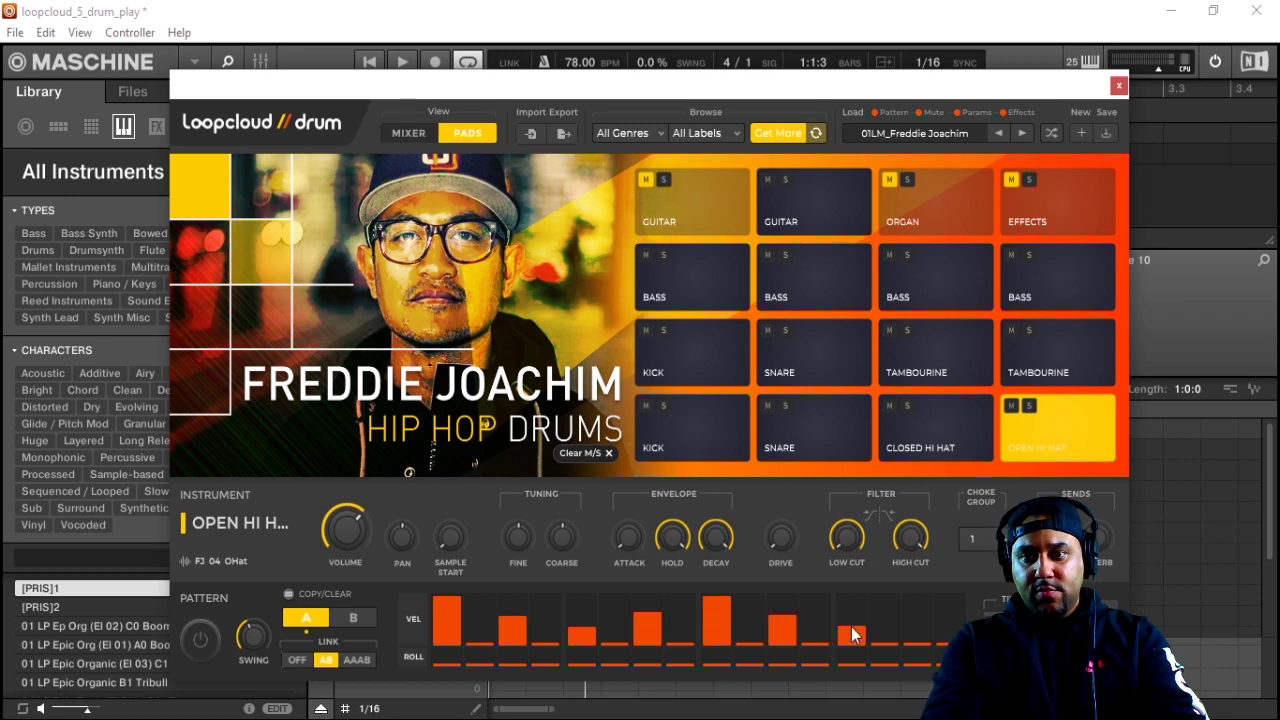
{"action": "left_click", "coordinate": [922, 606]}
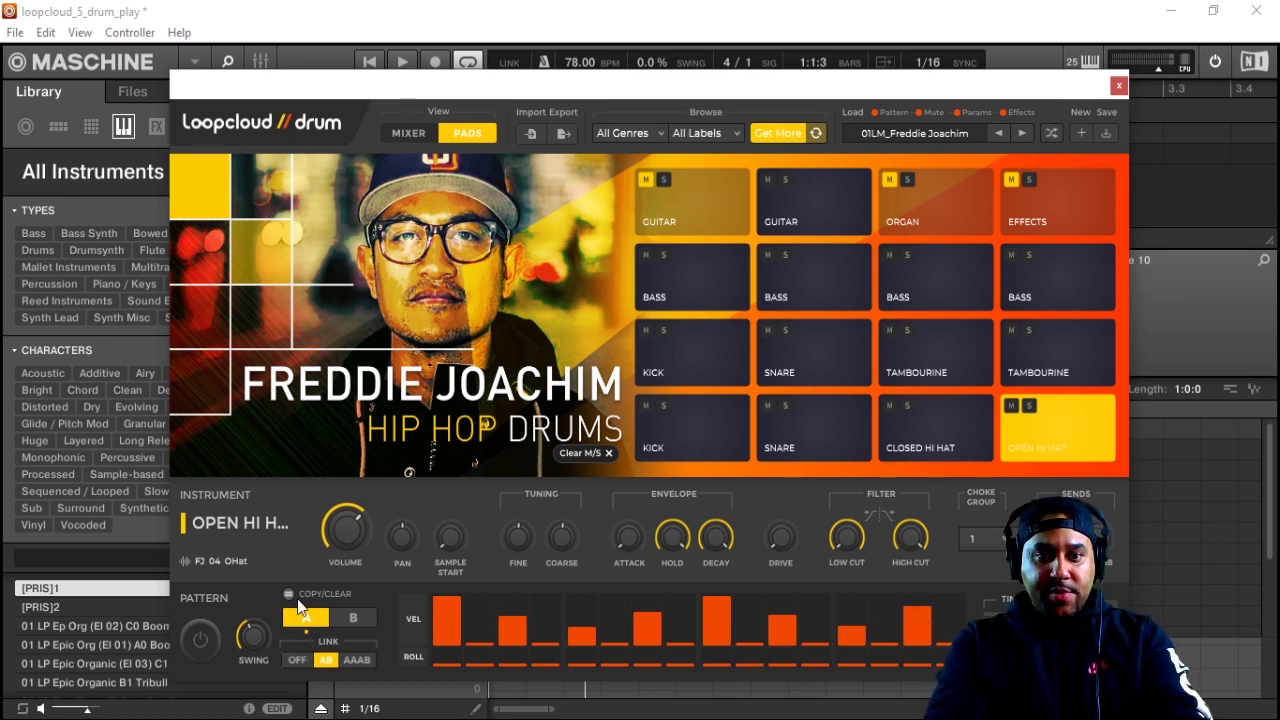
- Copy all of pattern A to B and enable the open hi-hat's pattern
{"action": "left_click", "coordinate": [295, 596]}
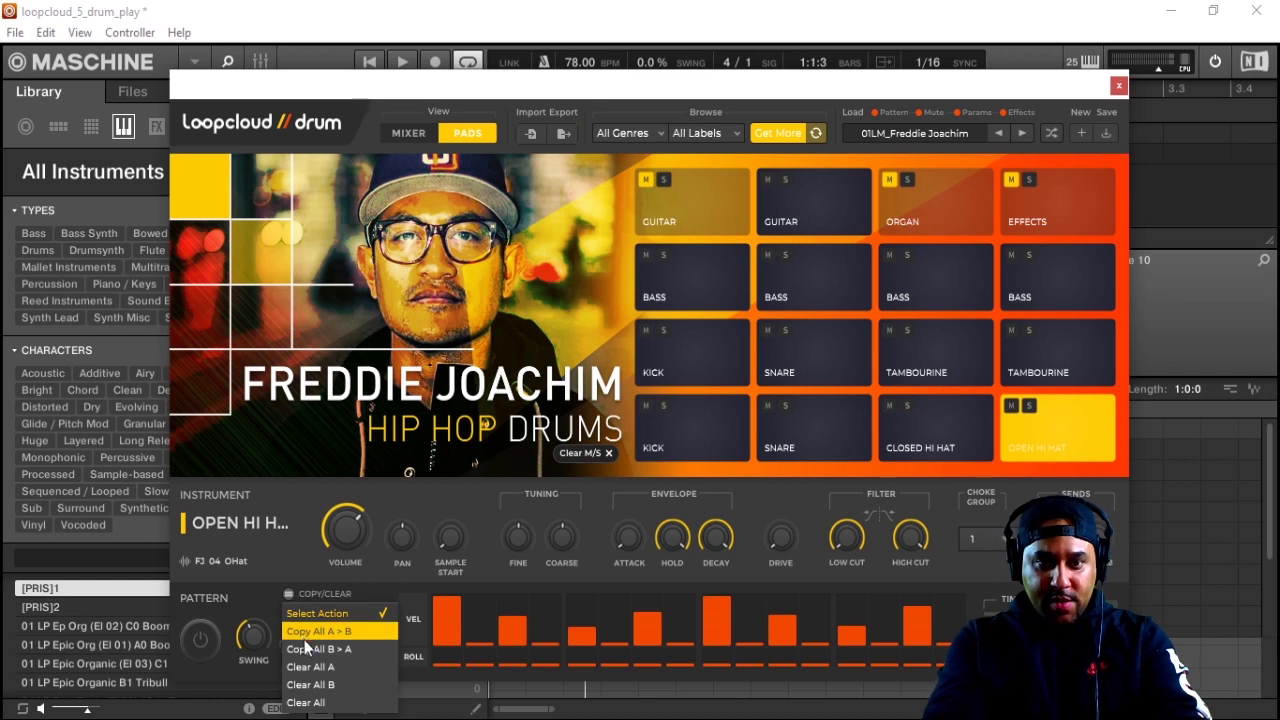
{"action": "left_click", "coordinate": [320, 632]}
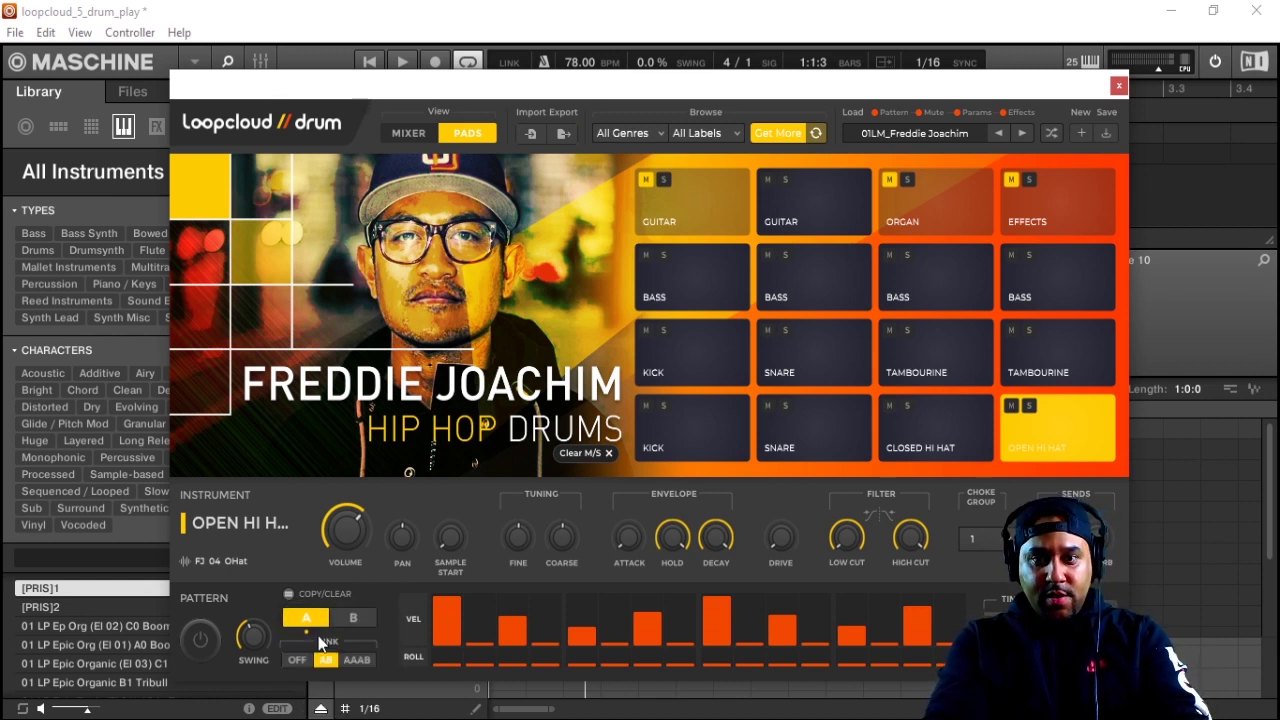
{"action": "left_click", "coordinate": [202, 640]}
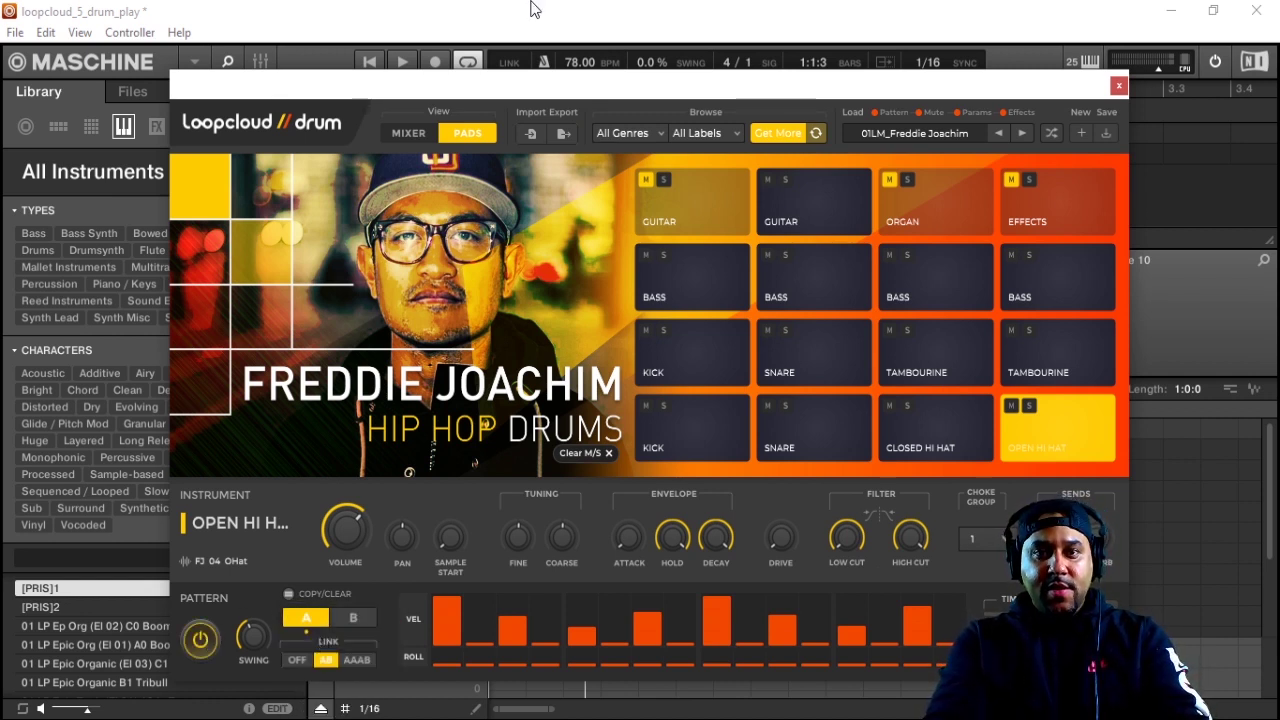
- Play the programmed kick, snare and open hi-hat beat and audition a snare pad
{"action": "left_click", "coordinate": [402, 62]}
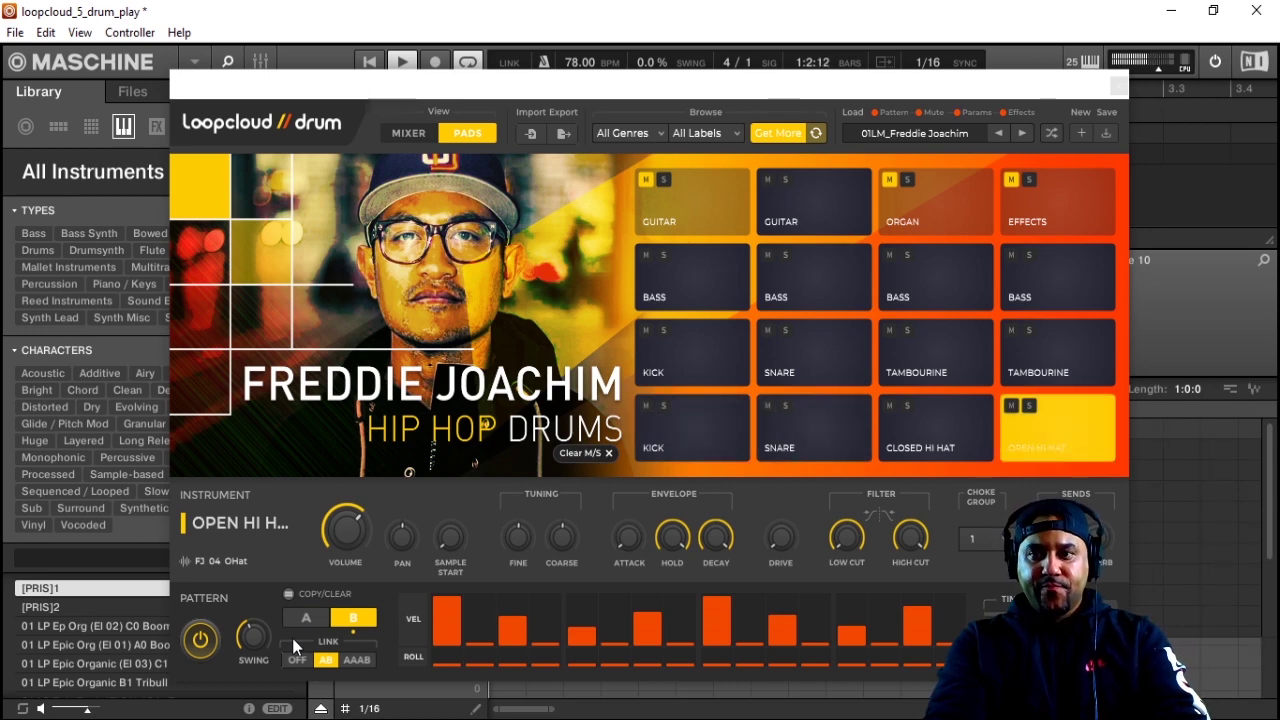
{"action": "mouse_move", "coordinate": [390, 719]}
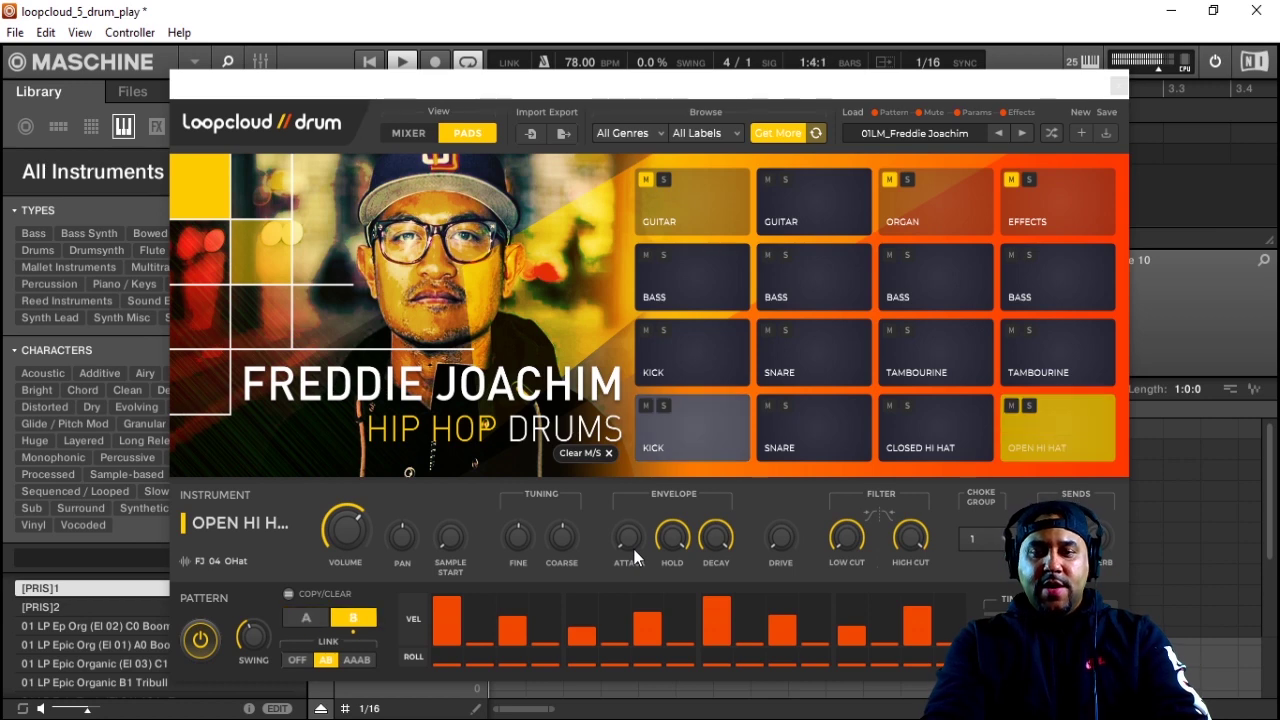
{"action": "left_click", "coordinate": [828, 360]}
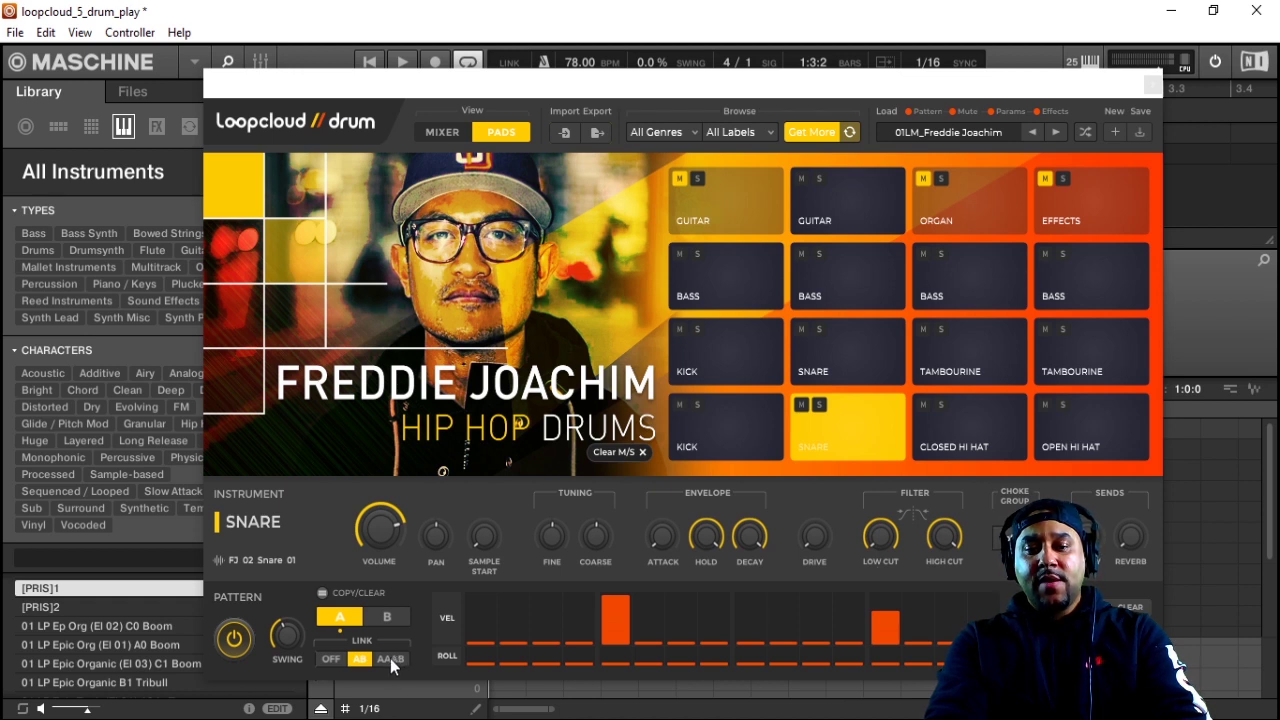
- Try the AAAB pattern link and switch back to AB
{"action": "left_click", "coordinate": [390, 660]}
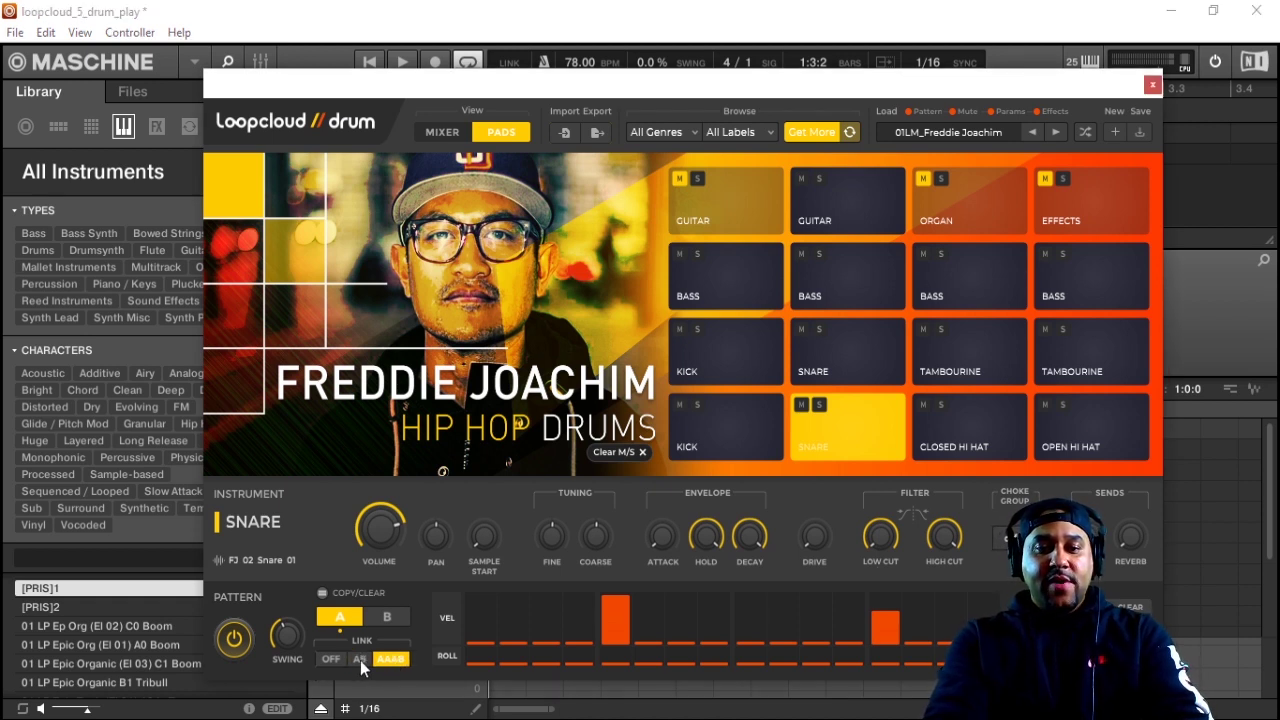
{"action": "left_click", "coordinate": [360, 660]}
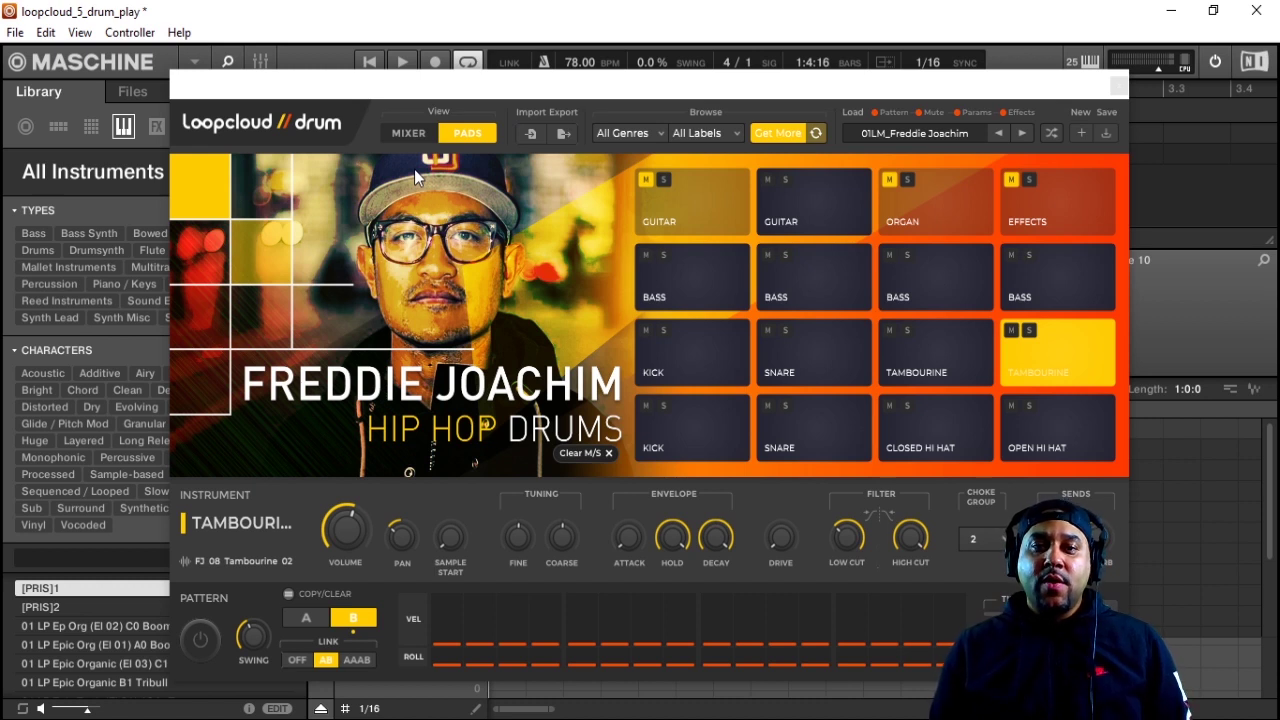
- Close Loopcloud Drum and load the Loopcloud Play plug-in into Sound 1 of the Melody group
{"action": "left_click", "coordinate": [1118, 87]}
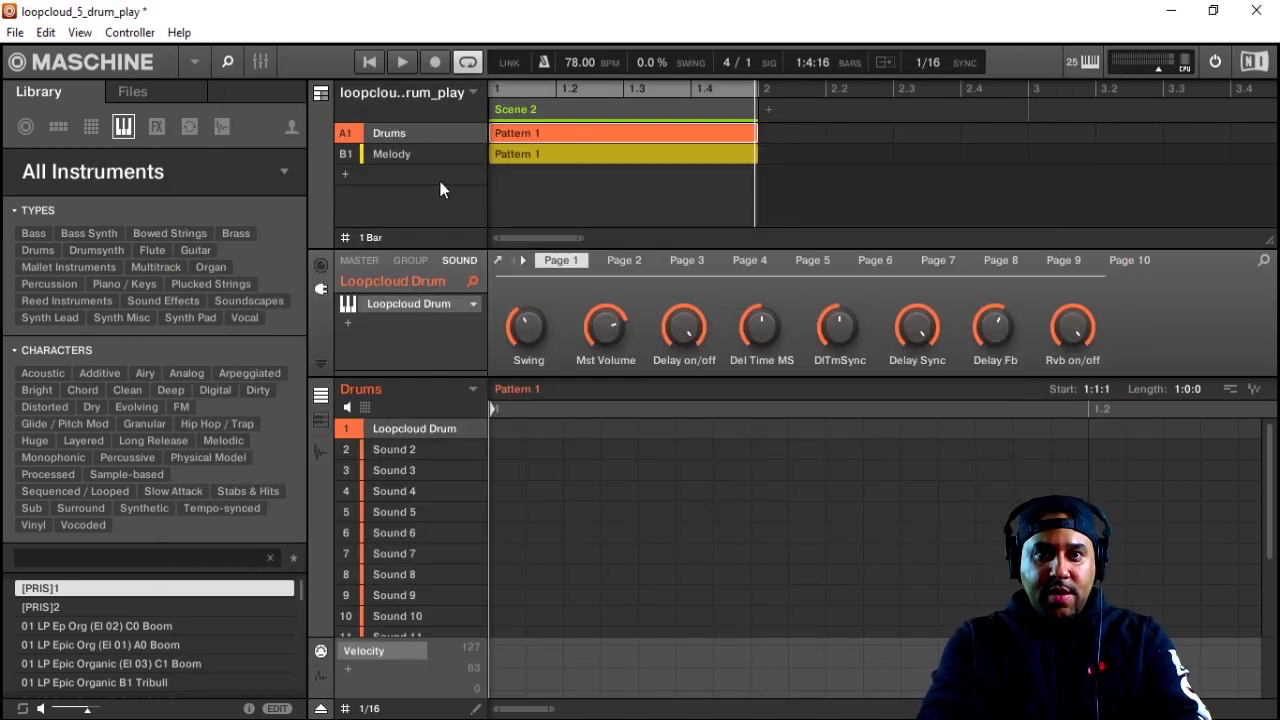
{"action": "left_click", "coordinate": [421, 152]}
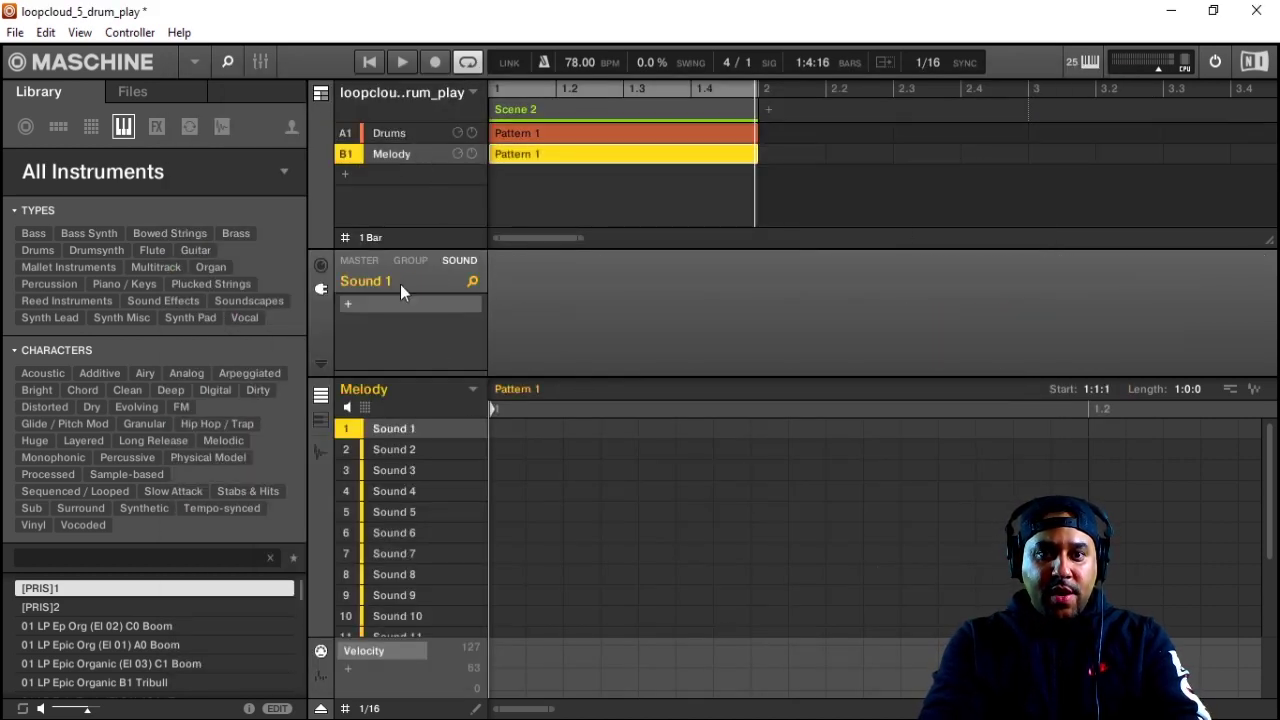
{"action": "left_click", "coordinate": [345, 305]}
{"action": "mouse_move", "coordinate": [381, 410]}
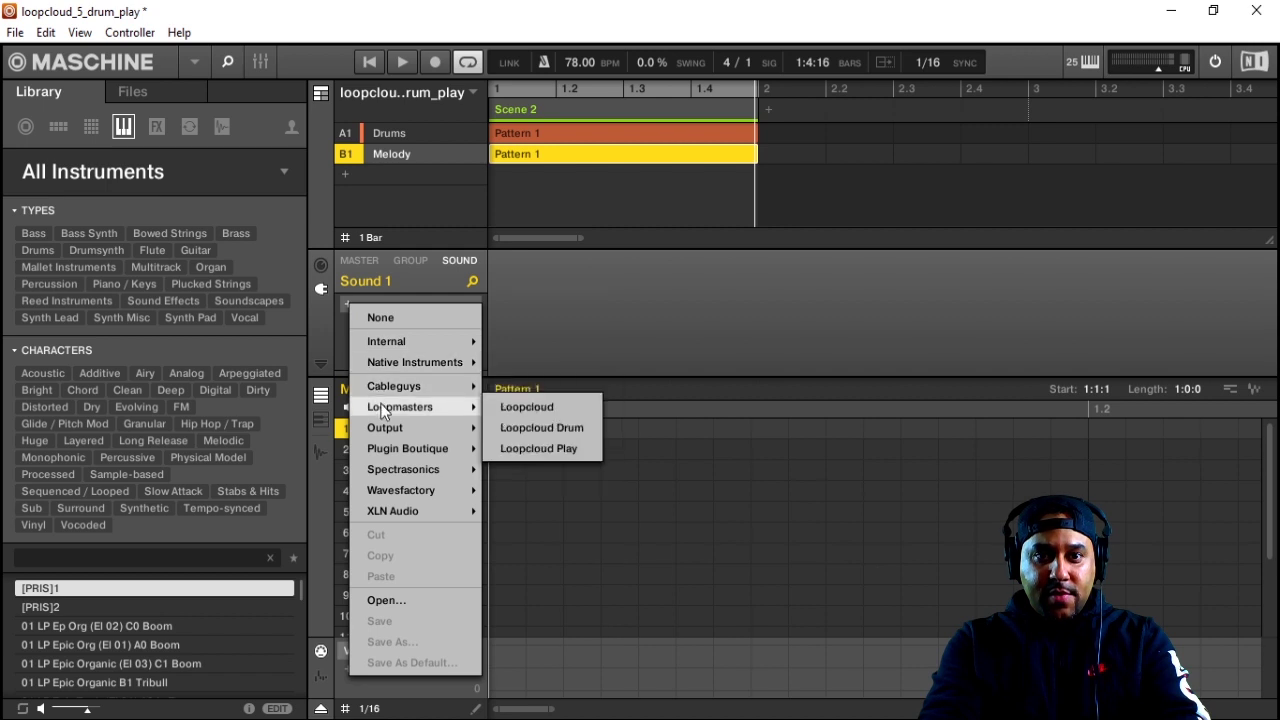
{"action": "left_click", "coordinate": [543, 450]}
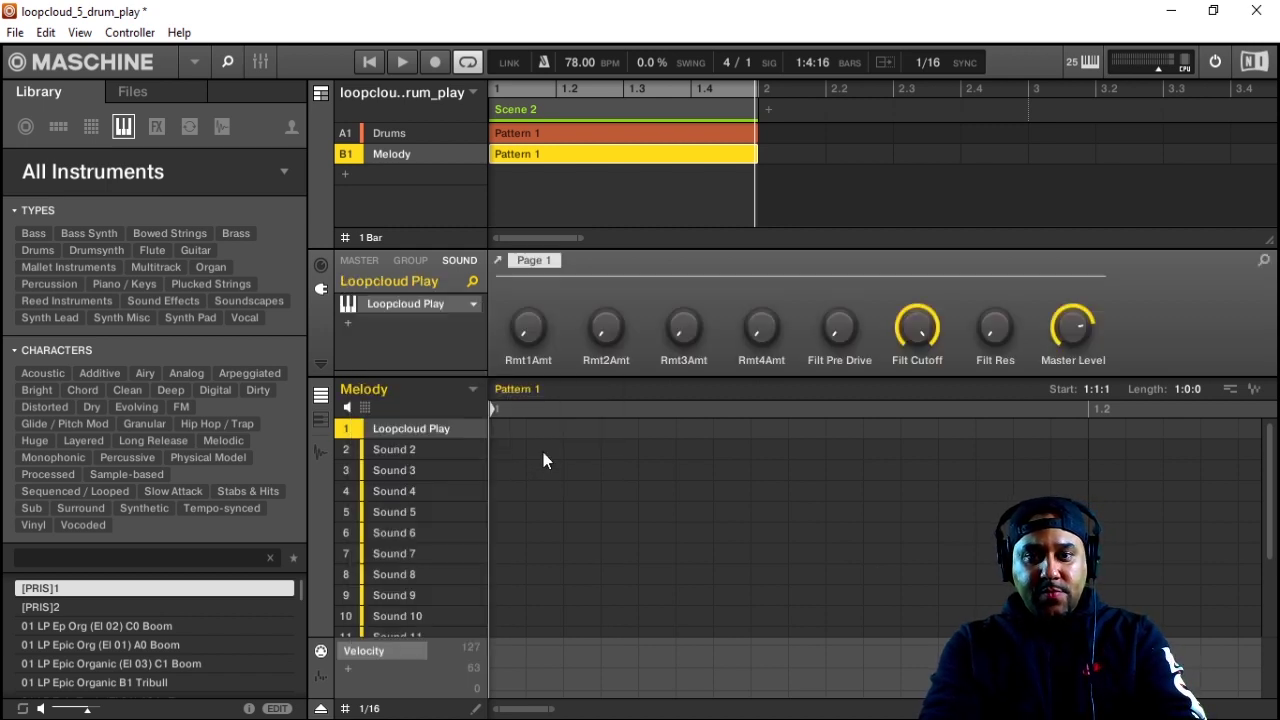
- Open the Loopcloud Play interface and reposition its window so the instrument controls are in view
{"action": "left_click", "coordinate": [434, 305]}
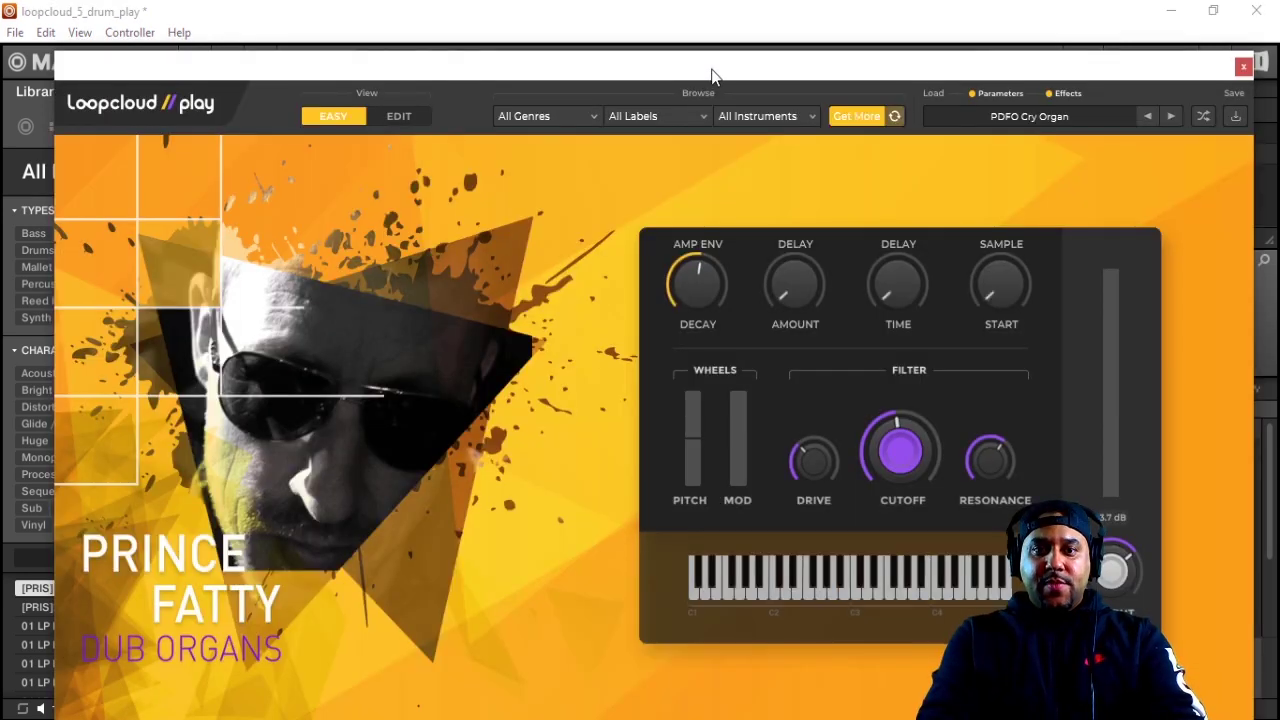
{"action": "left_click_drag", "start_coordinate": [711, 71], "coordinate": [712, 62]}
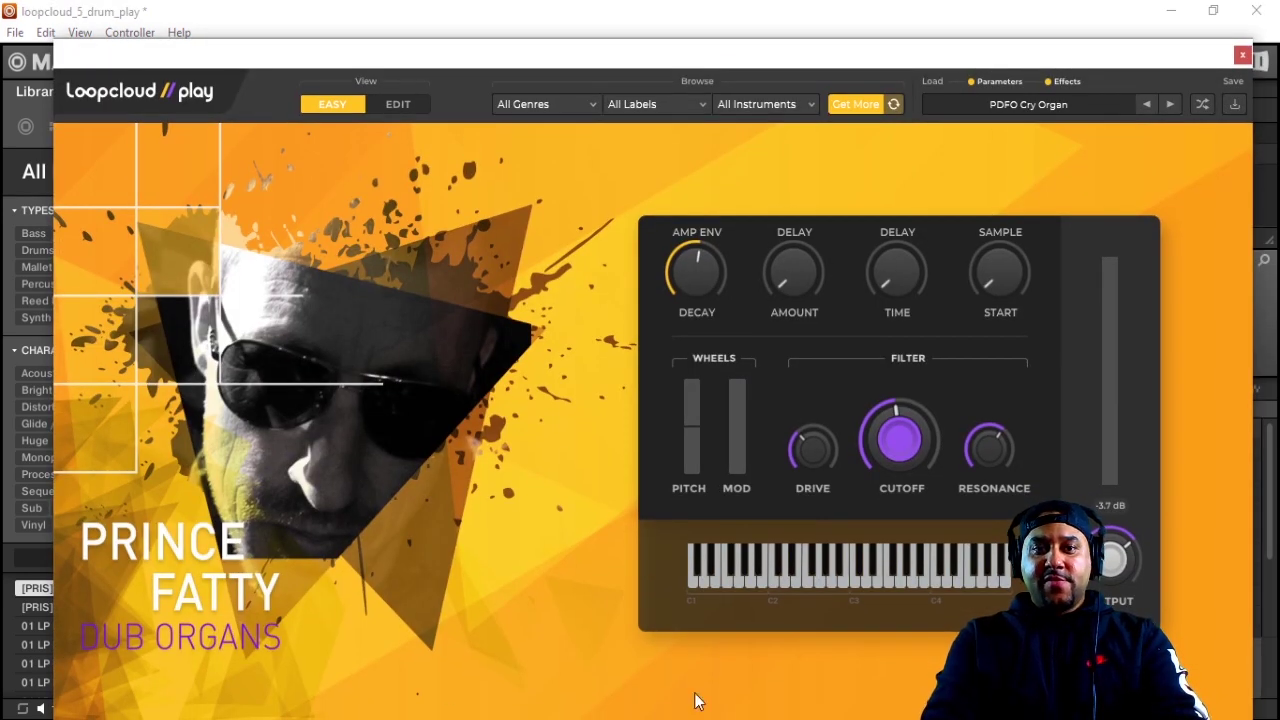
{"action": "left_click_drag", "start_coordinate": [926, 54], "coordinate": [904, 18]}
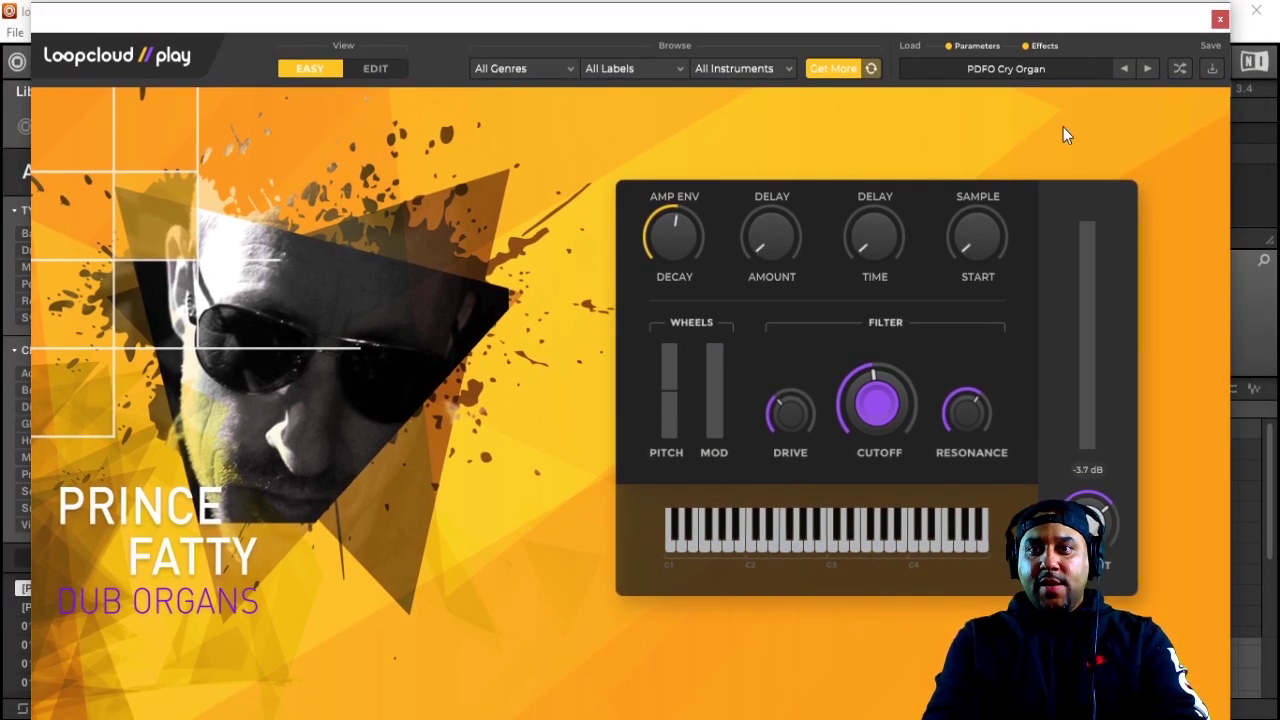
- Look through the instrument categories and the presets of the Loopcloud Welcome Pack in Loopcloud Play
{"action": "left_click", "coordinate": [778, 72]}
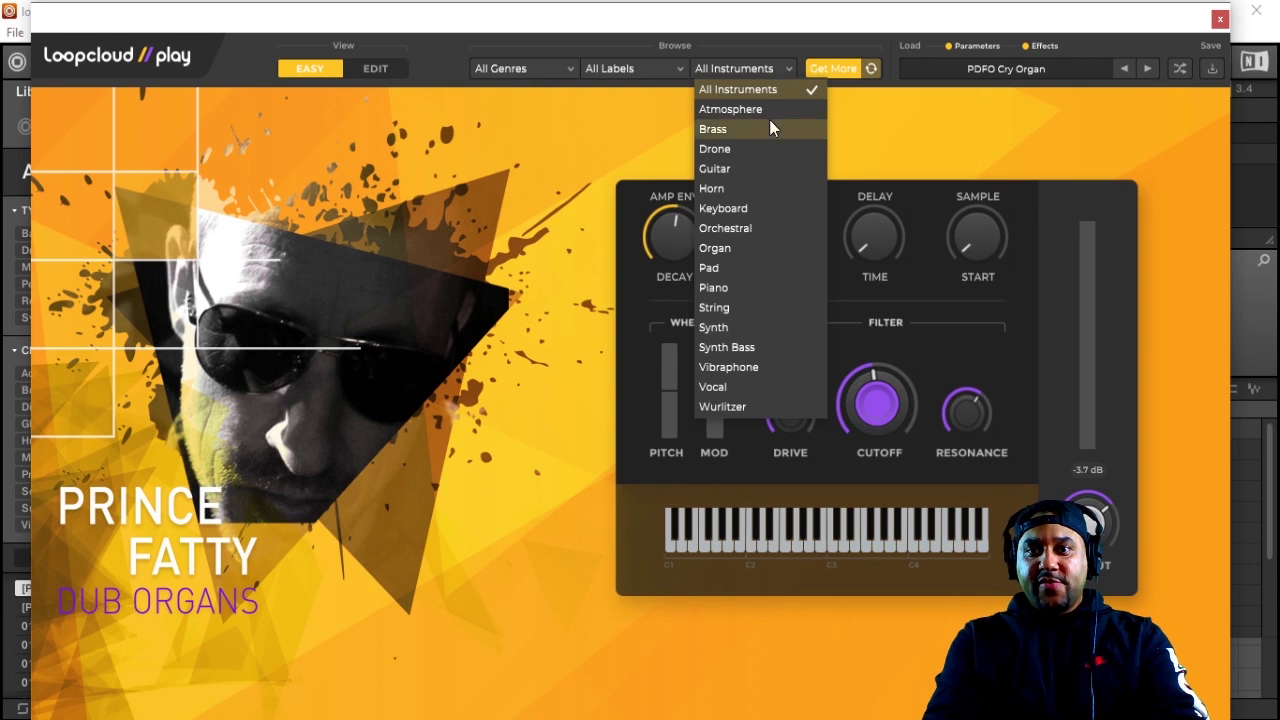
{"action": "left_click", "coordinate": [961, 155]}
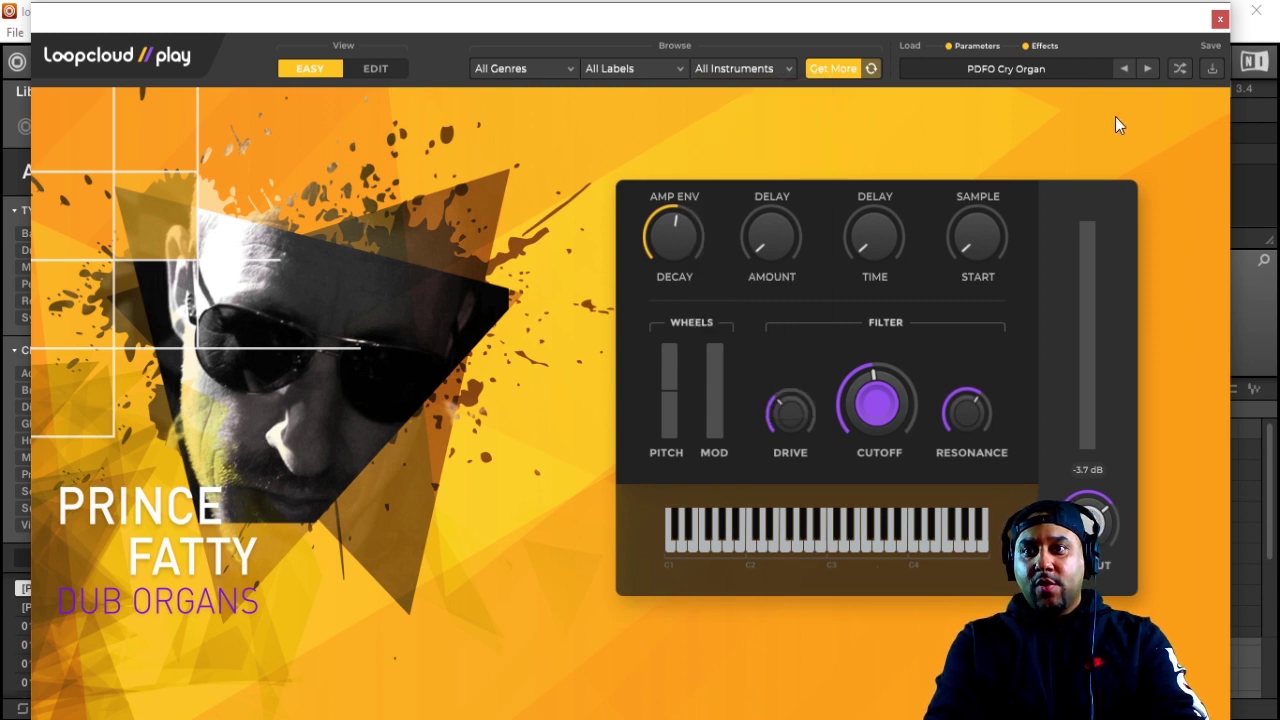
{"action": "left_click", "coordinate": [1090, 70]}
{"action": "mouse_move", "coordinate": [1084, 122]}
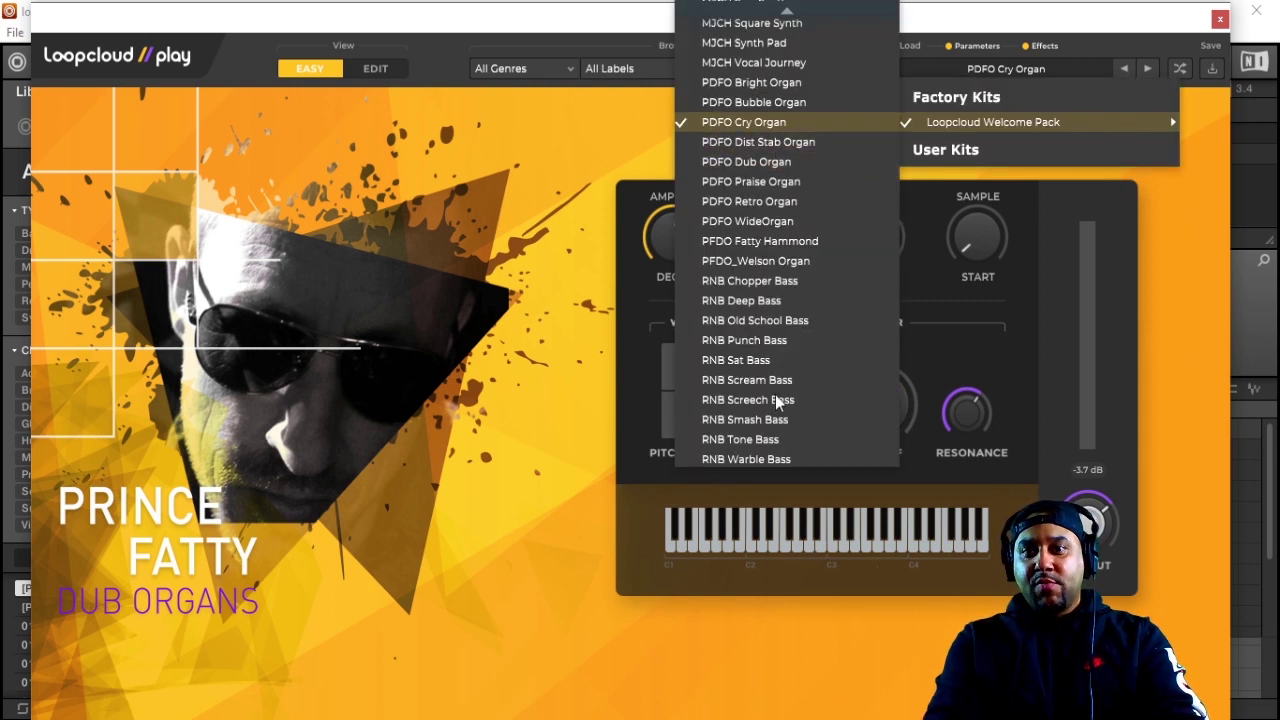
{"action": "scroll", "coordinate": [791, 107], "scroll_direction": "up", "scroll_amount": 5}
{"action": "scroll", "coordinate": [791, 107], "scroll_direction": "up", "scroll_amount": 5}
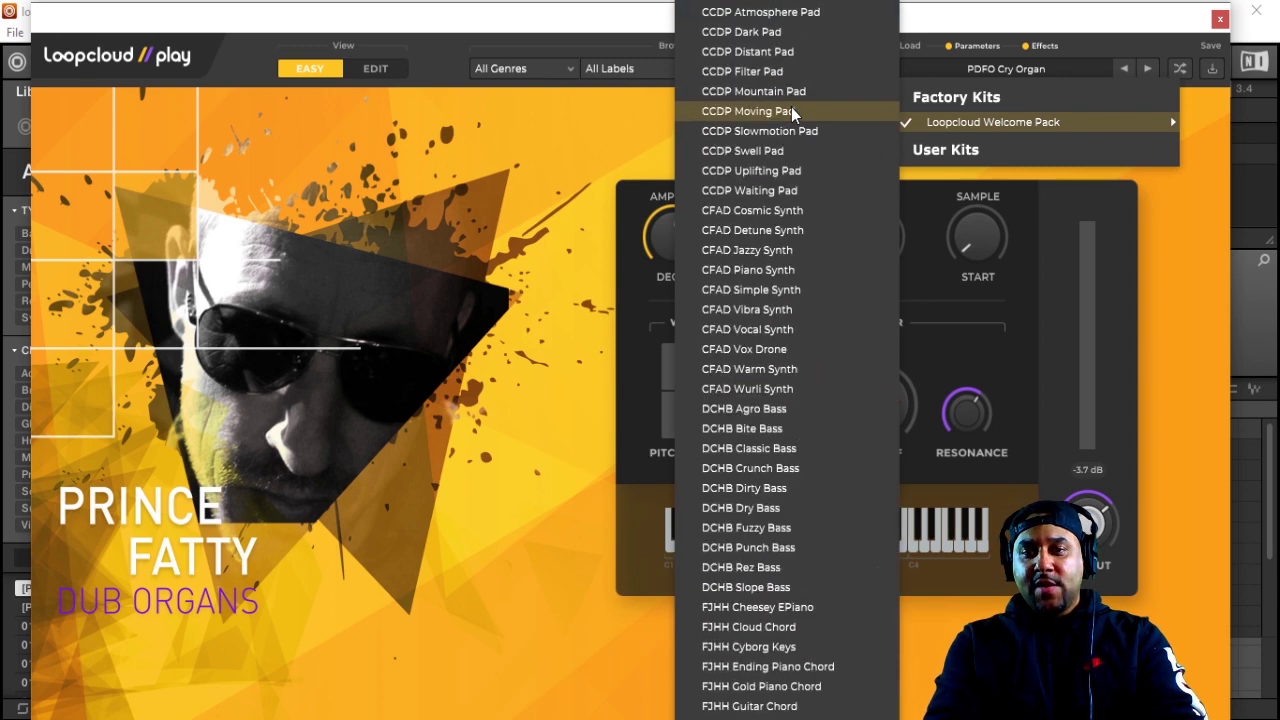
{"action": "left_click", "coordinate": [791, 111]}
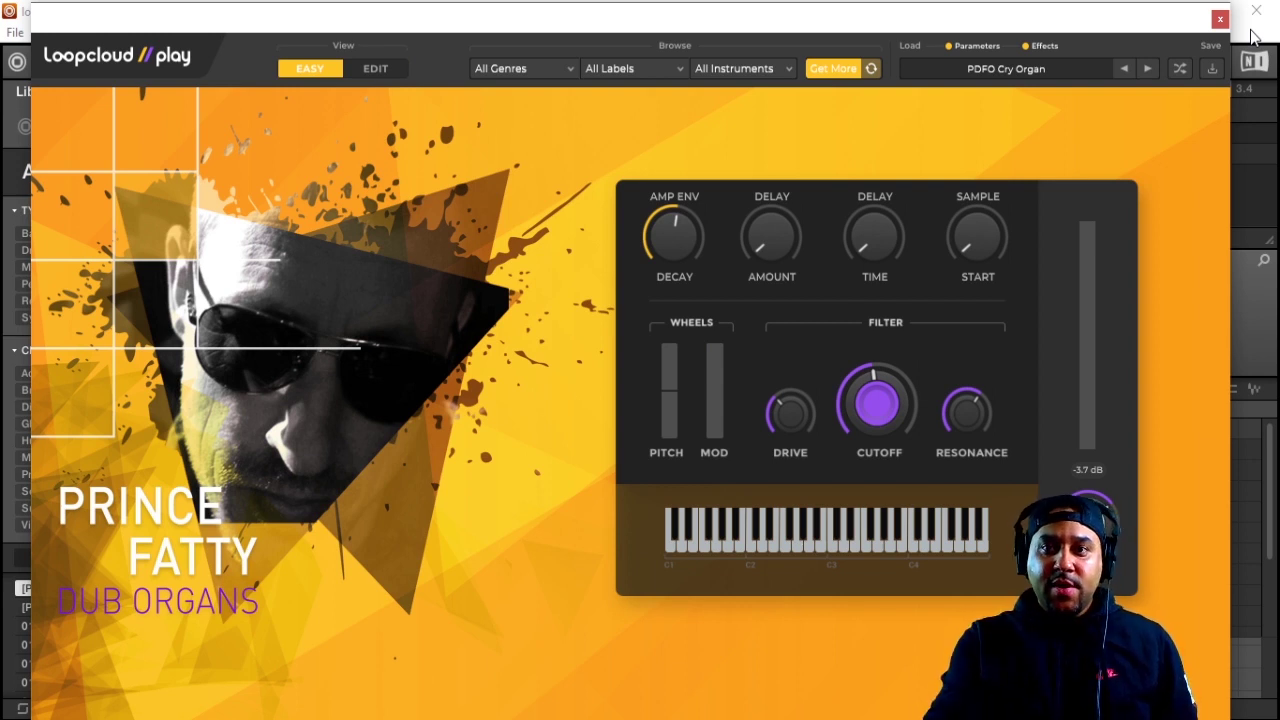
- Advance through the organ presets from PDFO Cry Organ to PDFO WideOrgan, auditioning them on the keyboard
{"action": "left_click", "coordinate": [1147, 68]}
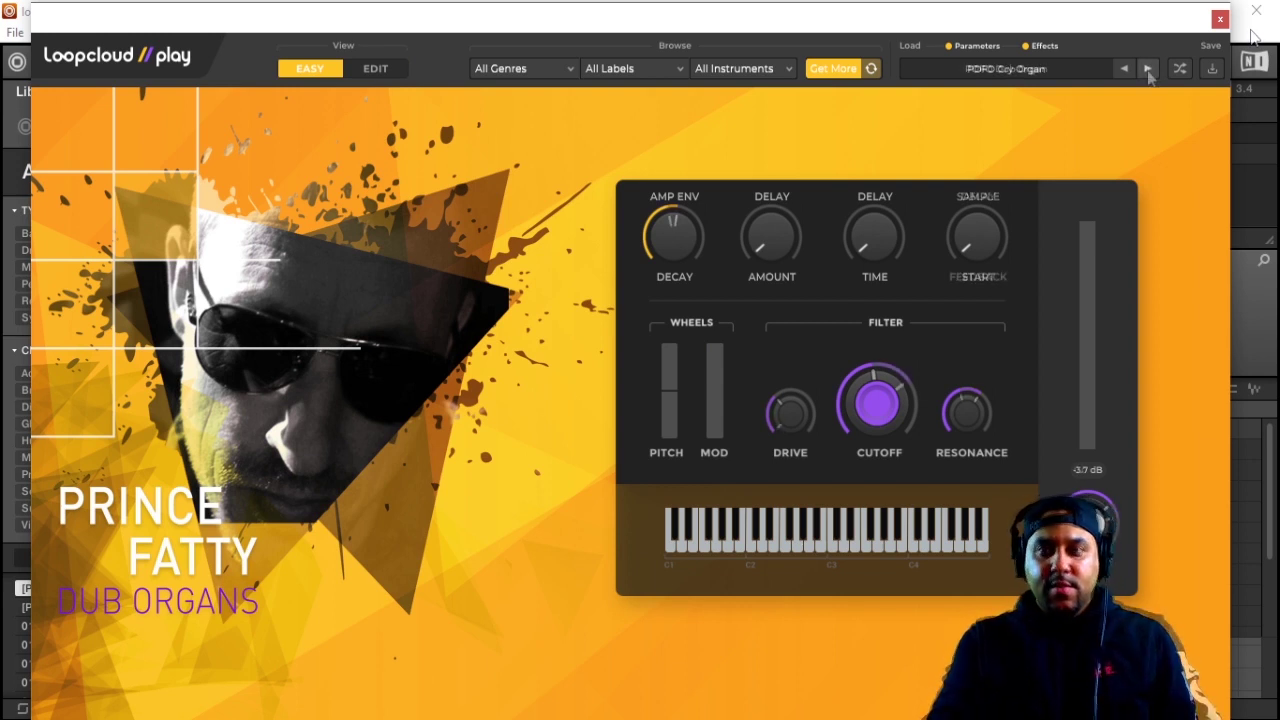
{"action": "left_click", "coordinate": [1147, 68]}
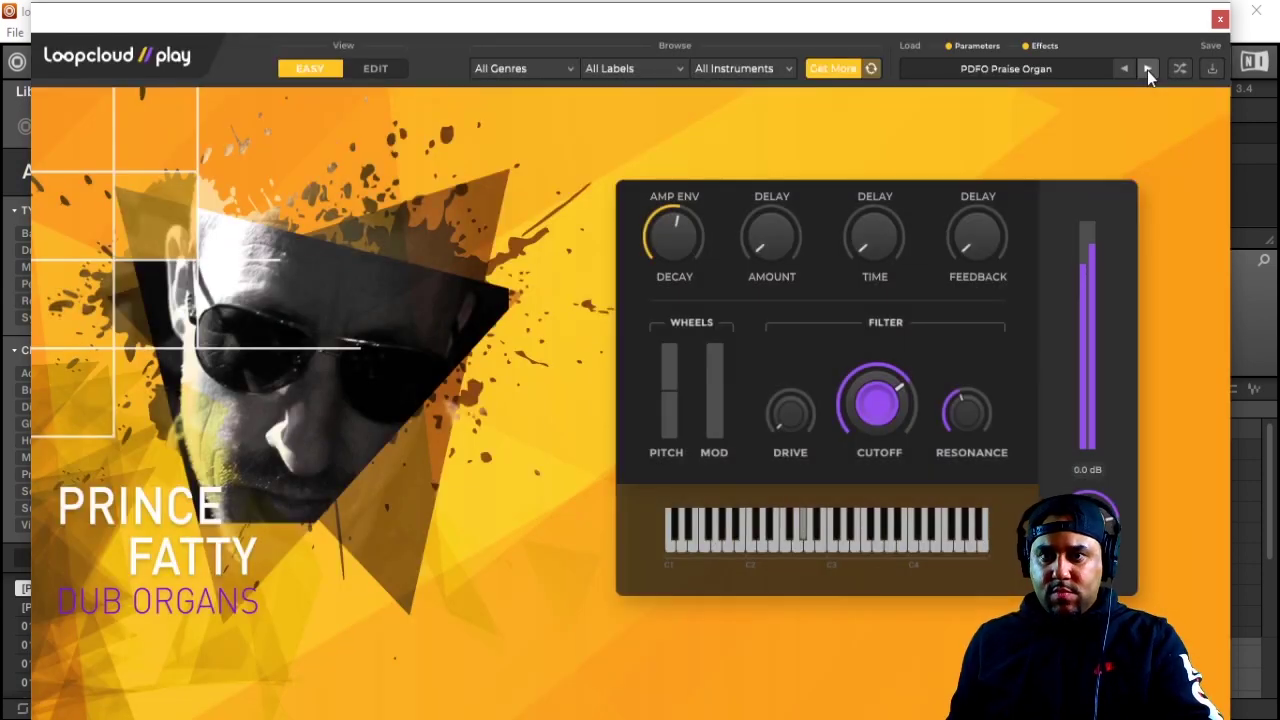
{"action": "left_click", "coordinate": [1147, 68]}
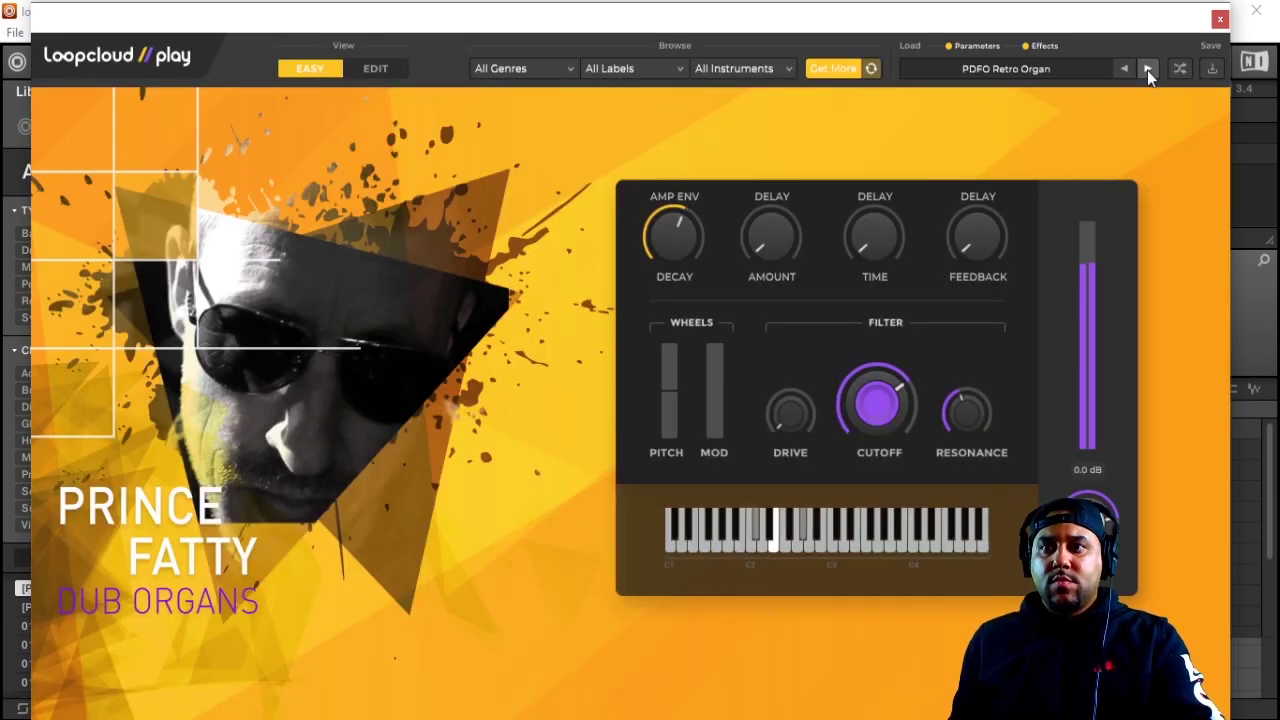
{"action": "left_click", "coordinate": [1147, 70]}
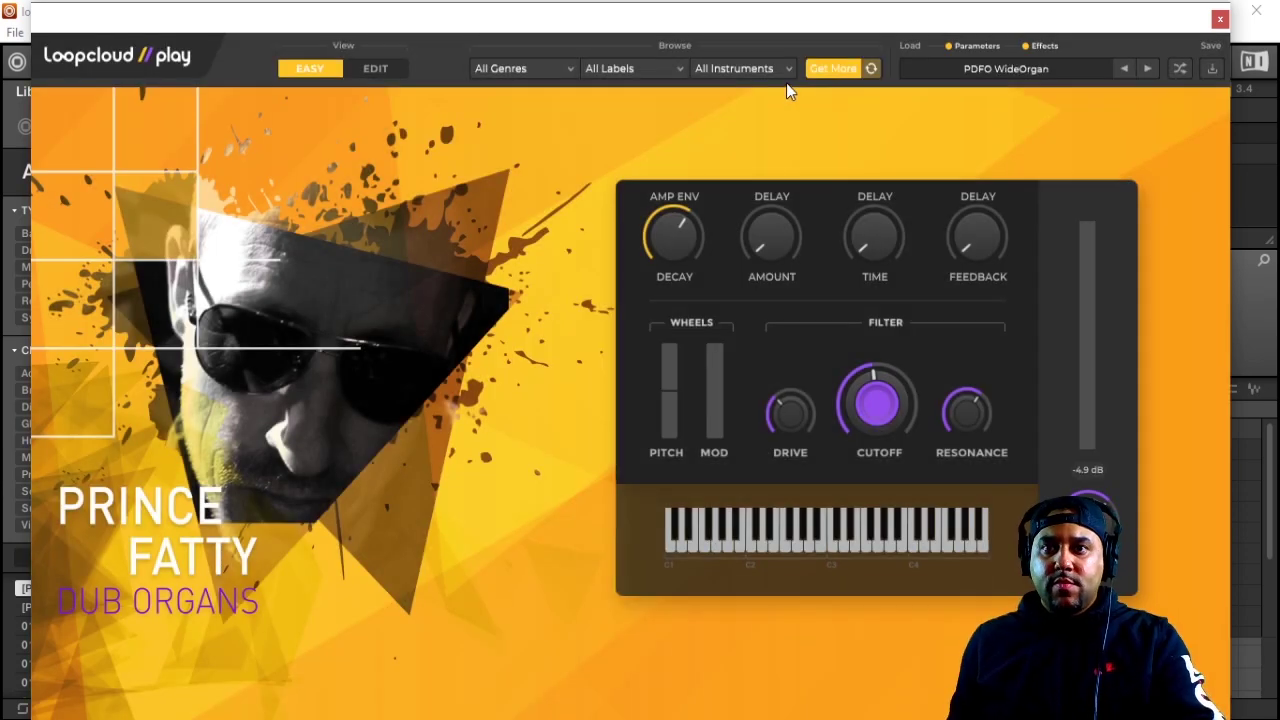
- Filter the kits to Piano instruments and load the next matching preset
{"action": "left_click", "coordinate": [786, 70]}
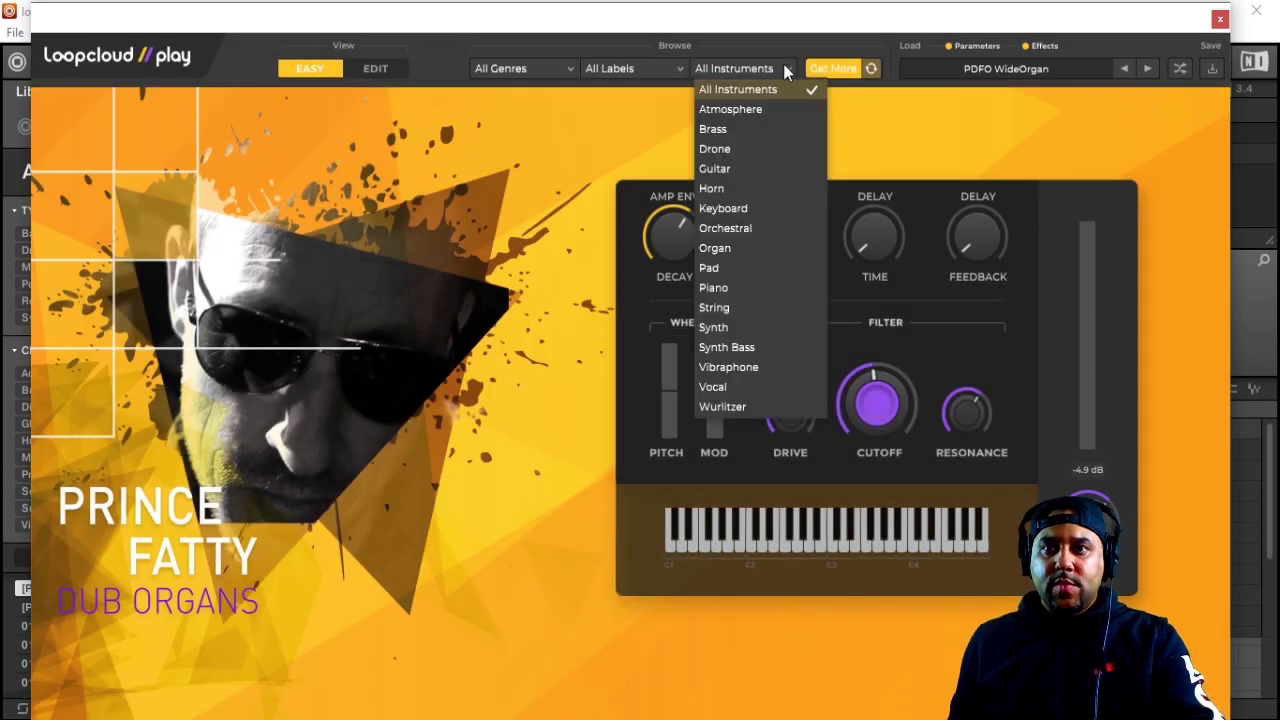
{"action": "left_click", "coordinate": [765, 286]}
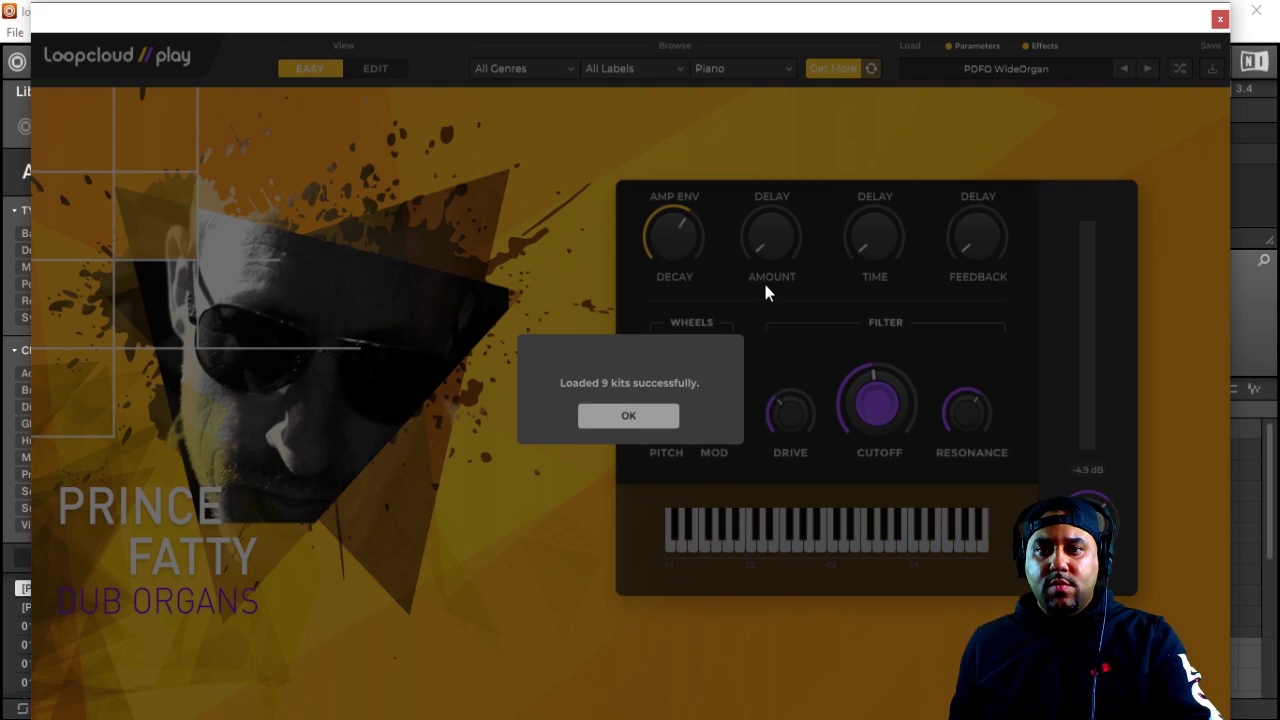
{"action": "key", "text": "Return"}
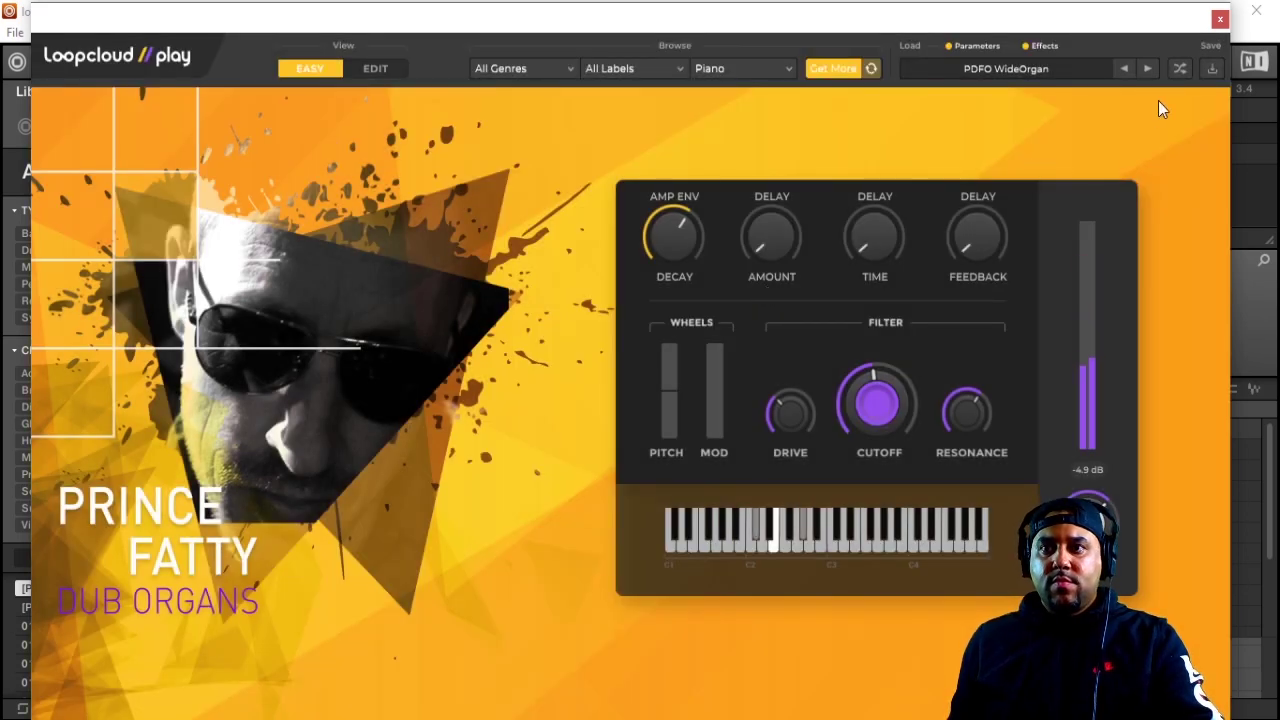
{"action": "left_click", "coordinate": [1150, 74]}
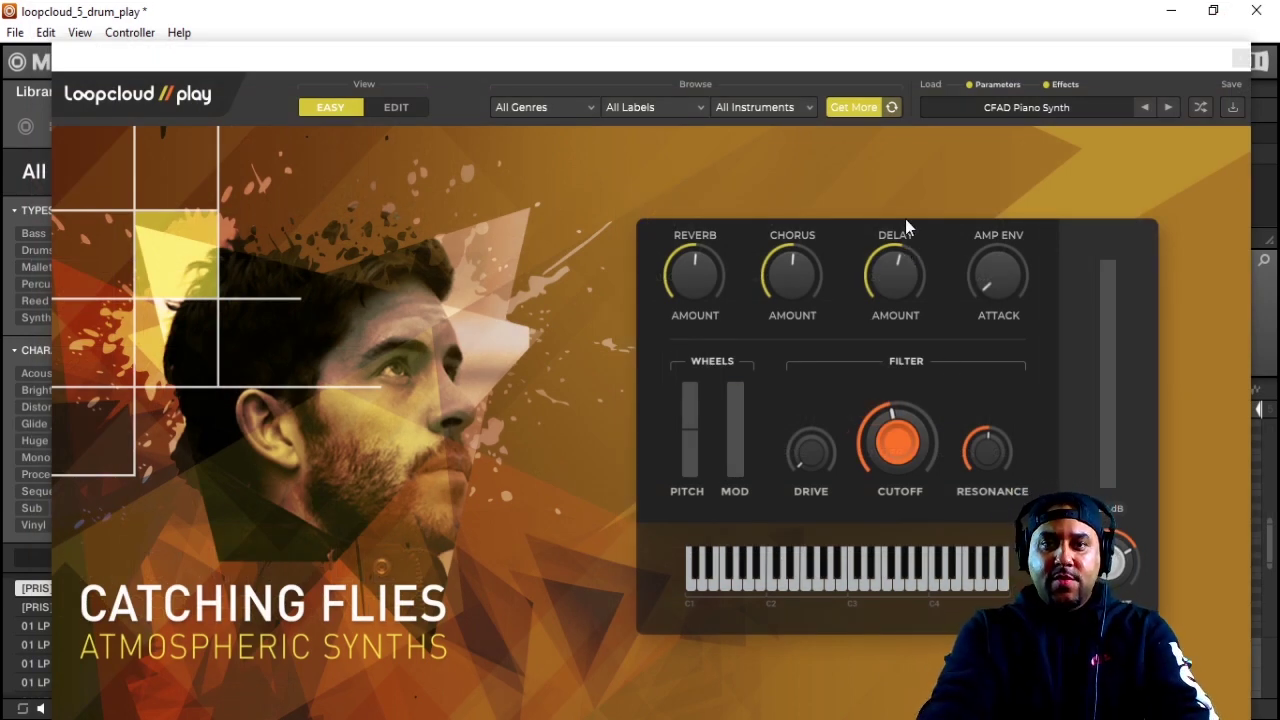
- Close the Loopcloud Play window, select all melody notes in Pattern 2 and quantize them by 50%
{"action": "left_click", "coordinate": [1239, 62]}
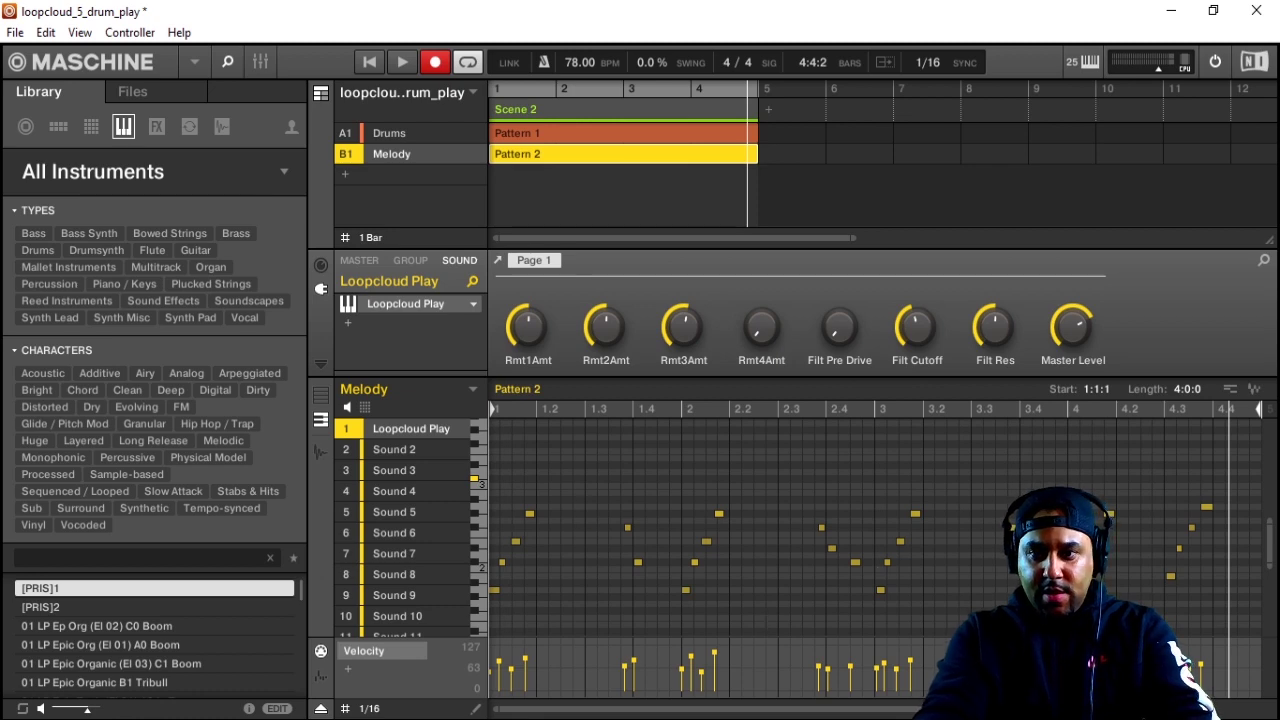
{"action": "left_click_drag", "start_coordinate": [1000, 709], "coordinate": [1105, 709]}
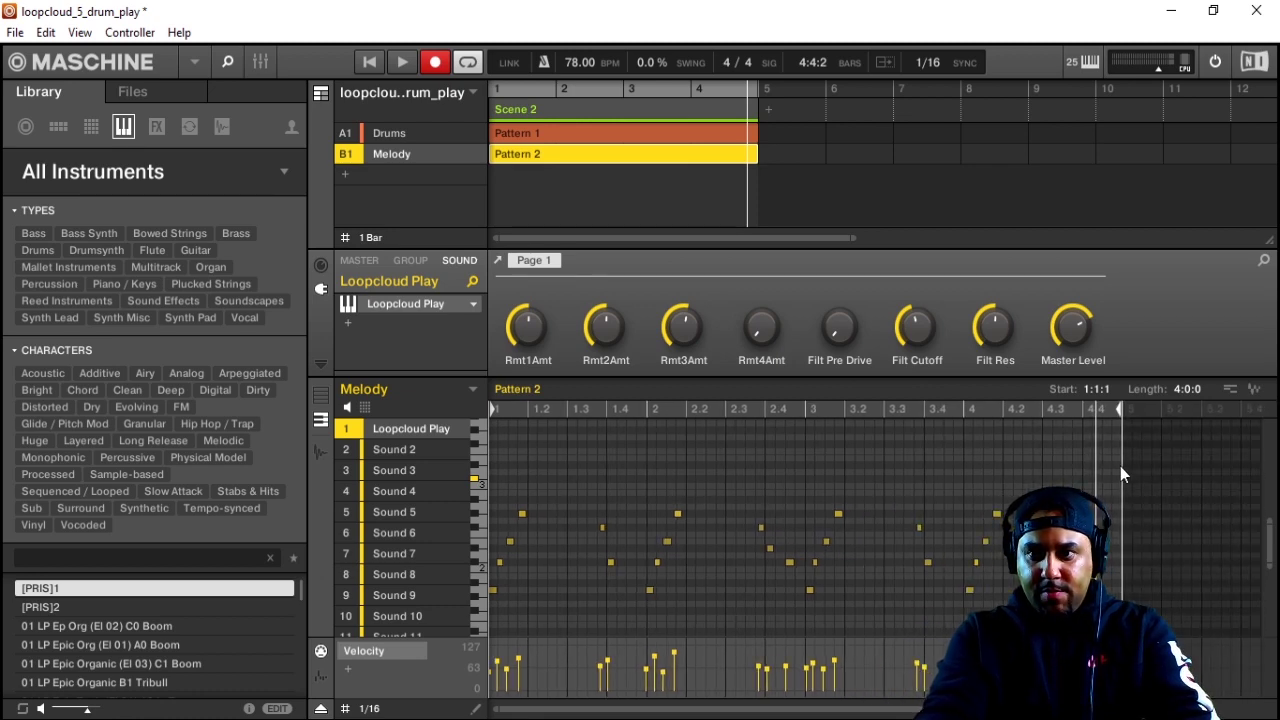
{"action": "scroll", "coordinate": [1120, 475], "scroll_direction": "down", "scroll_amount": 3}
{"action": "left_click_drag", "start_coordinate": [1116, 420], "coordinate": [414, 532]}
{"action": "right_click", "coordinate": [525, 482]}
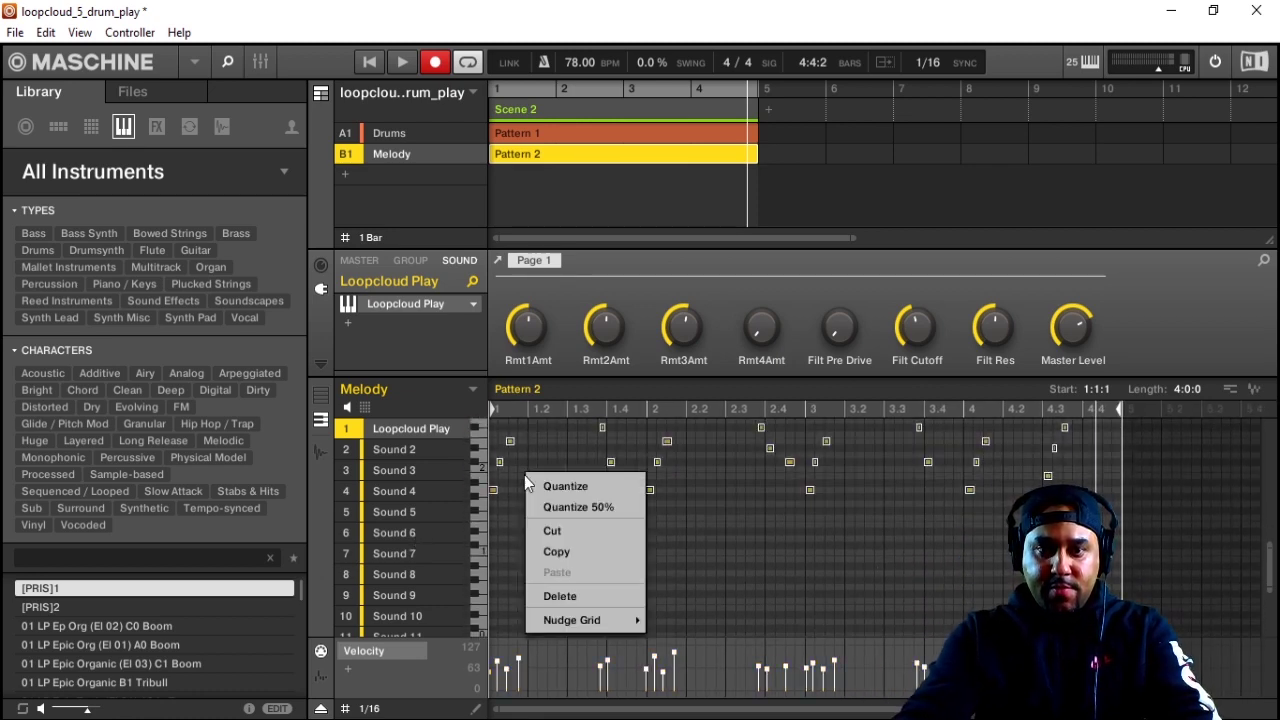
{"action": "left_click", "coordinate": [556, 508]}
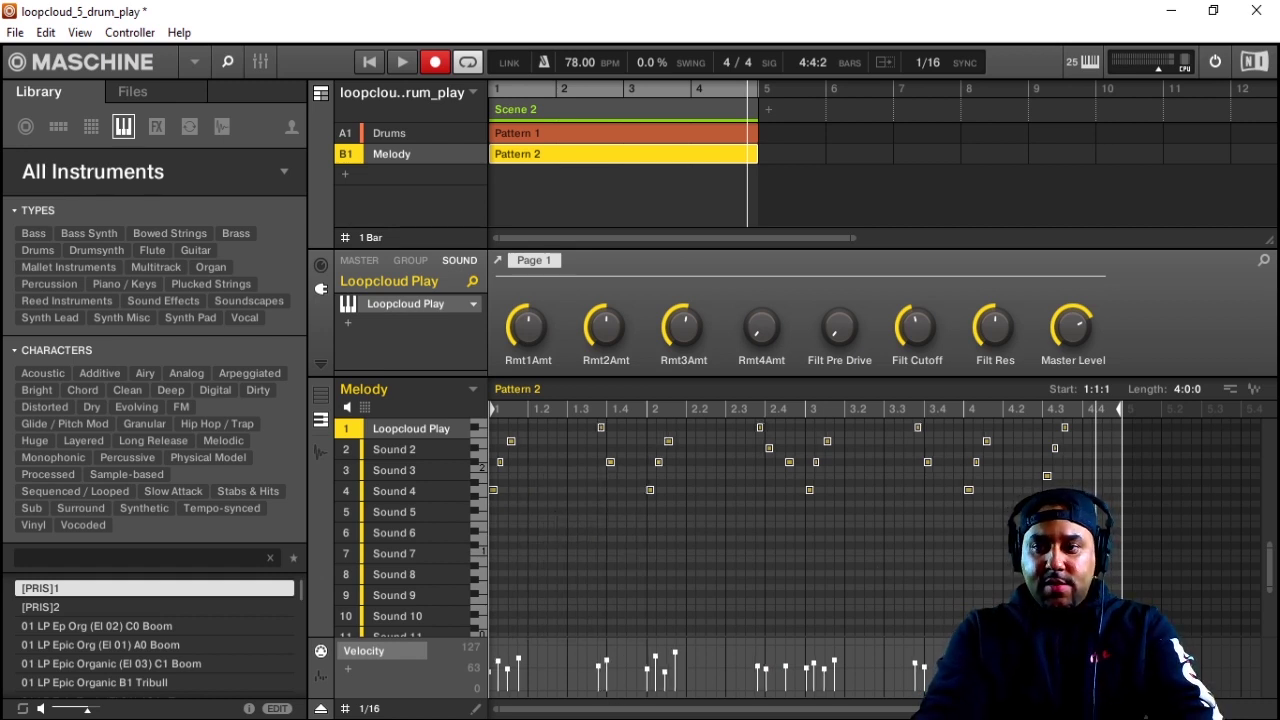
- Record a bass line of long low notes beneath the melody in Pattern 2
{"action": "left_click_drag", "start_coordinate": [1271, 580], "coordinate": [1271, 555]}
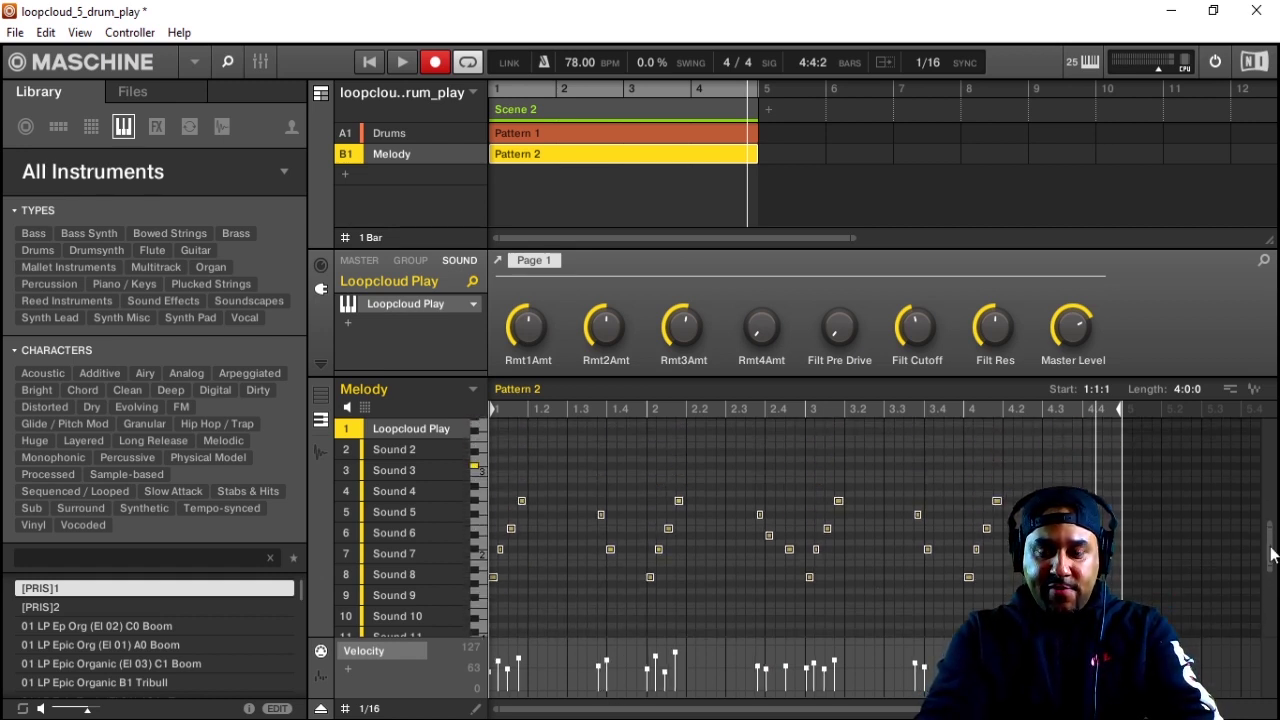
{"action": "scroll", "coordinate": [1271, 555], "scroll_direction": "down", "scroll_amount": 2}
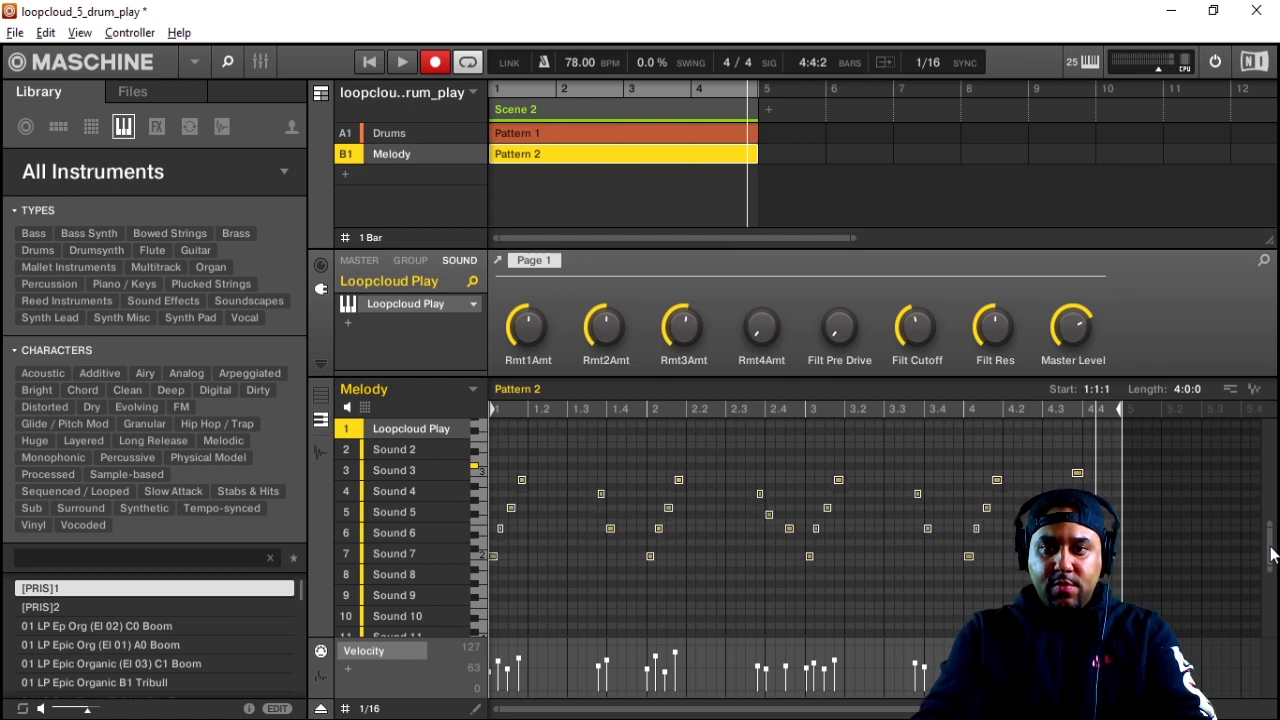
{"action": "scroll", "coordinate": [1271, 555], "scroll_direction": "down", "scroll_amount": 1}
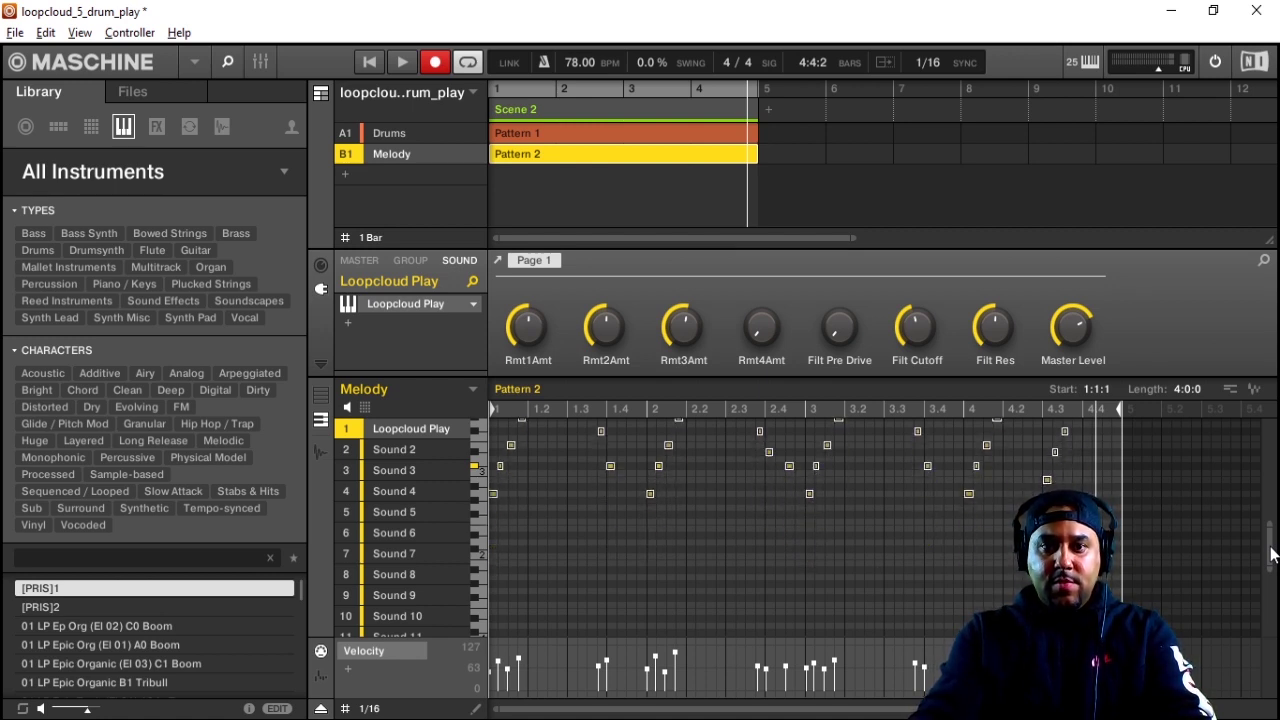
{"action": "left_click", "coordinate": [436, 63]}
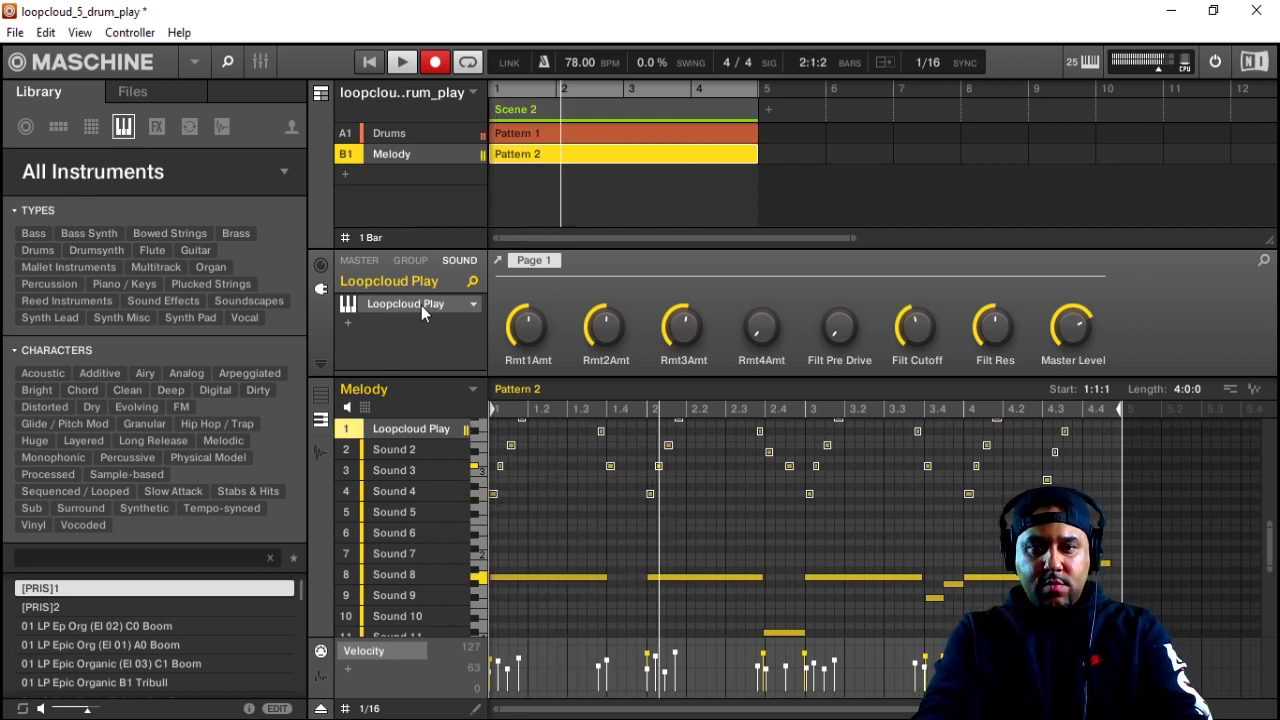
- Lengthen the first bass note to just past beat 1.4, stop playback and save the project
{"action": "scroll", "coordinate": [594, 575], "scroll_direction": "down", "scroll_amount": 1}
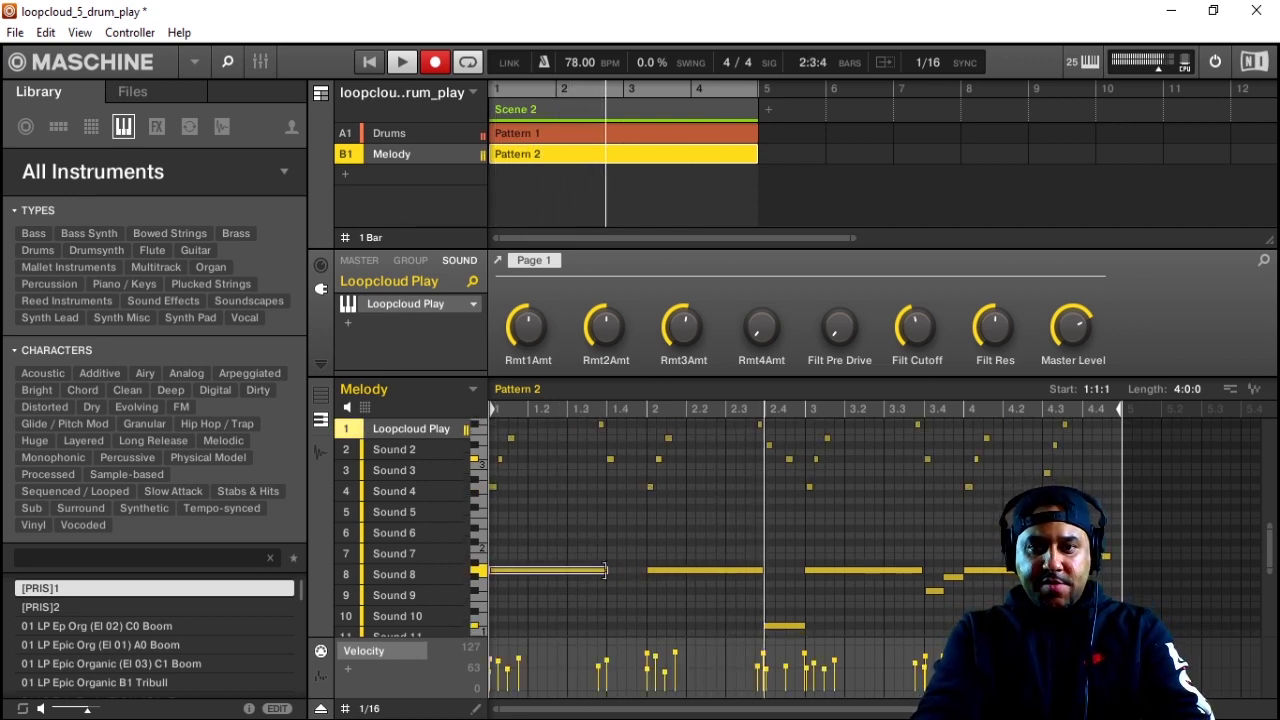
{"action": "left_click_drag", "start_coordinate": [604, 570], "coordinate": [625, 568]}
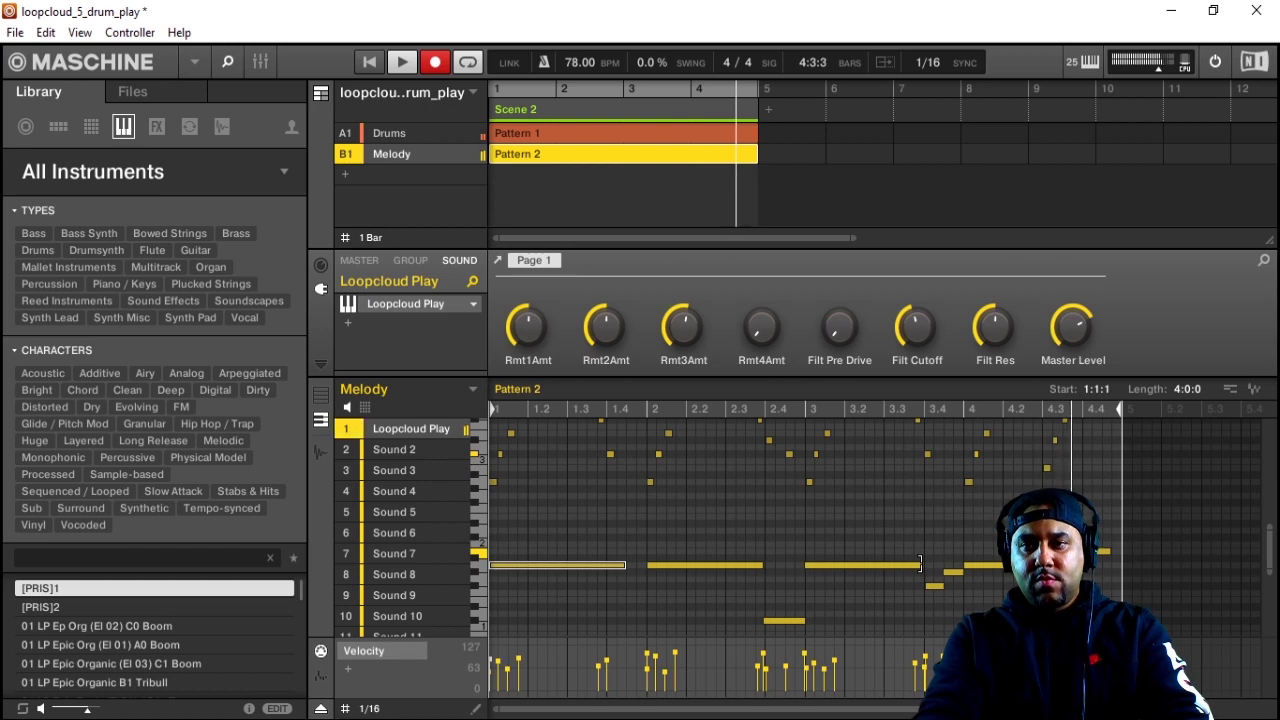
{"action": "key", "text": "space"}
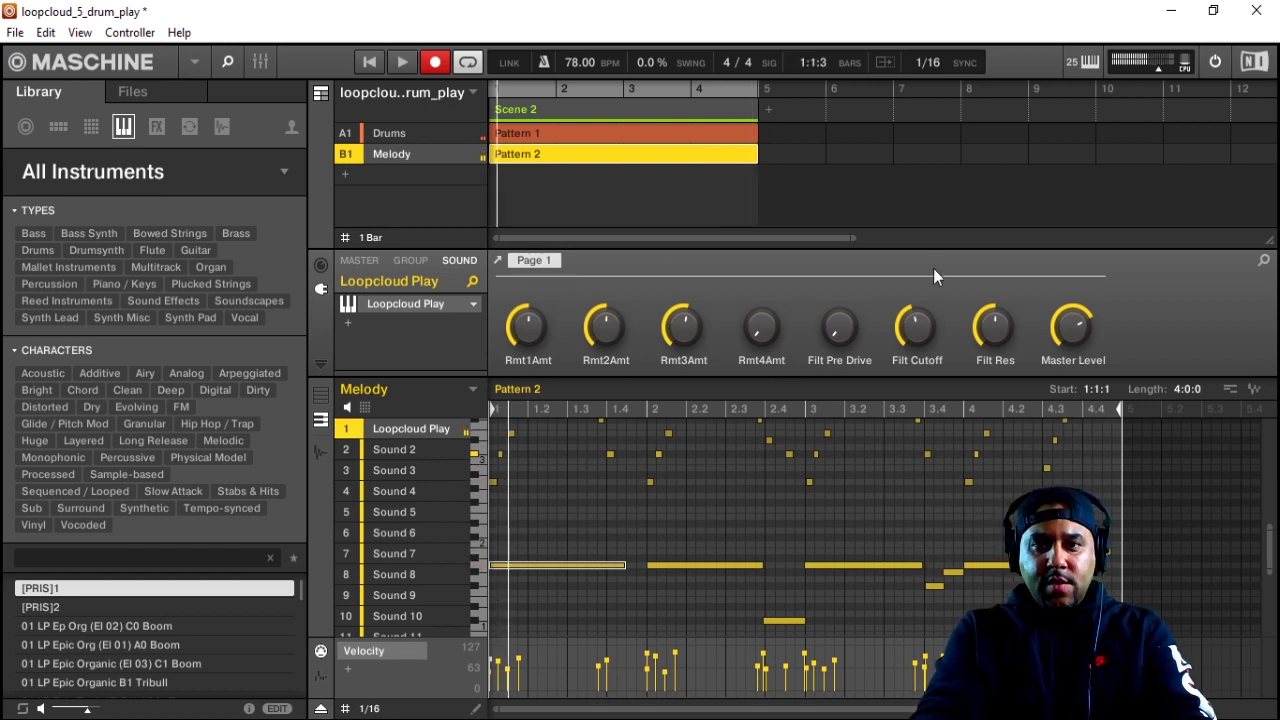
{"action": "key", "text": "ctrl+s"}
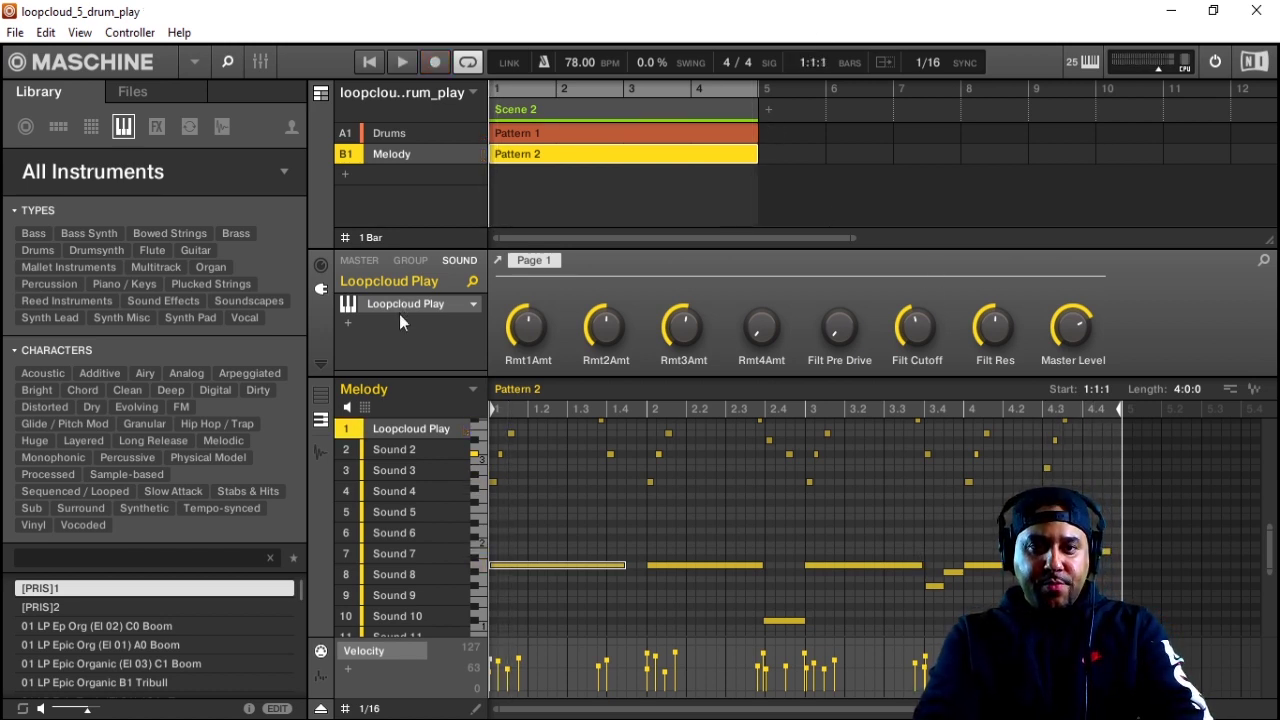
- Reopen the Loopcloud Play interface and adjust the CFAD Piano Synth's reverb, chorus, delay and filter drive amounts during playback
{"action": "left_click", "coordinate": [402, 313]}
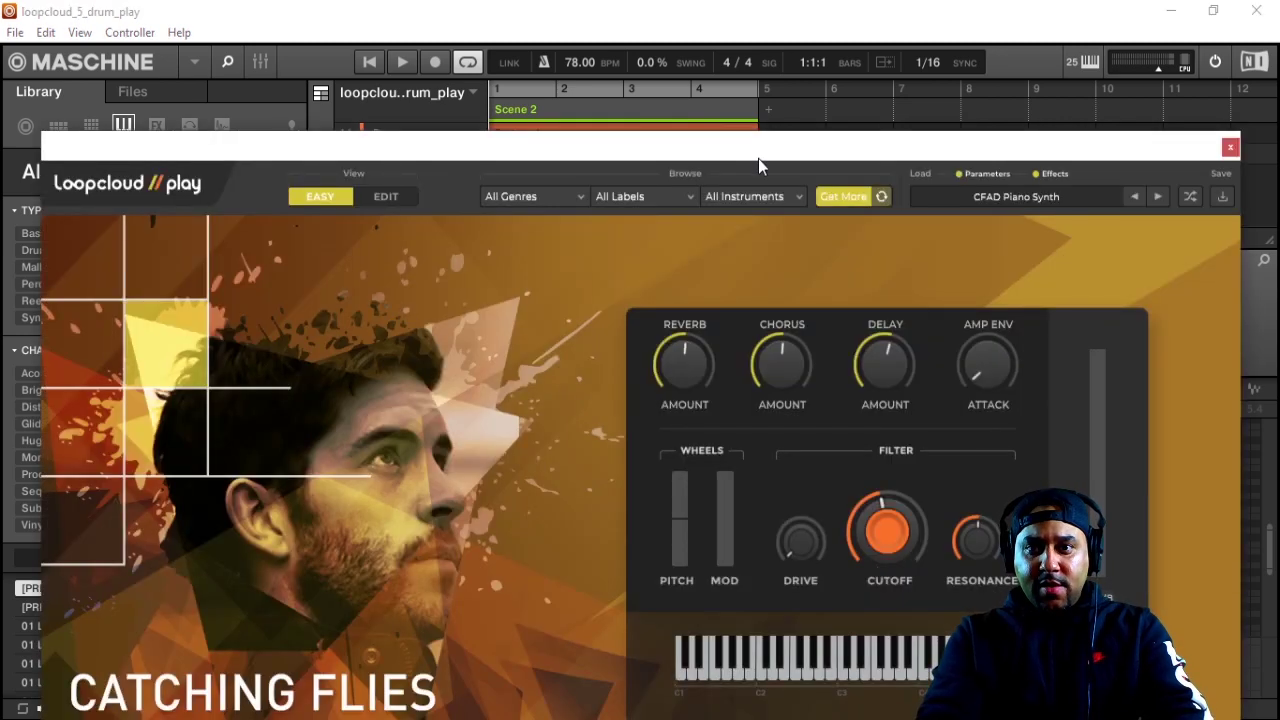
{"action": "left_click_drag", "start_coordinate": [758, 158], "coordinate": [781, 8]}
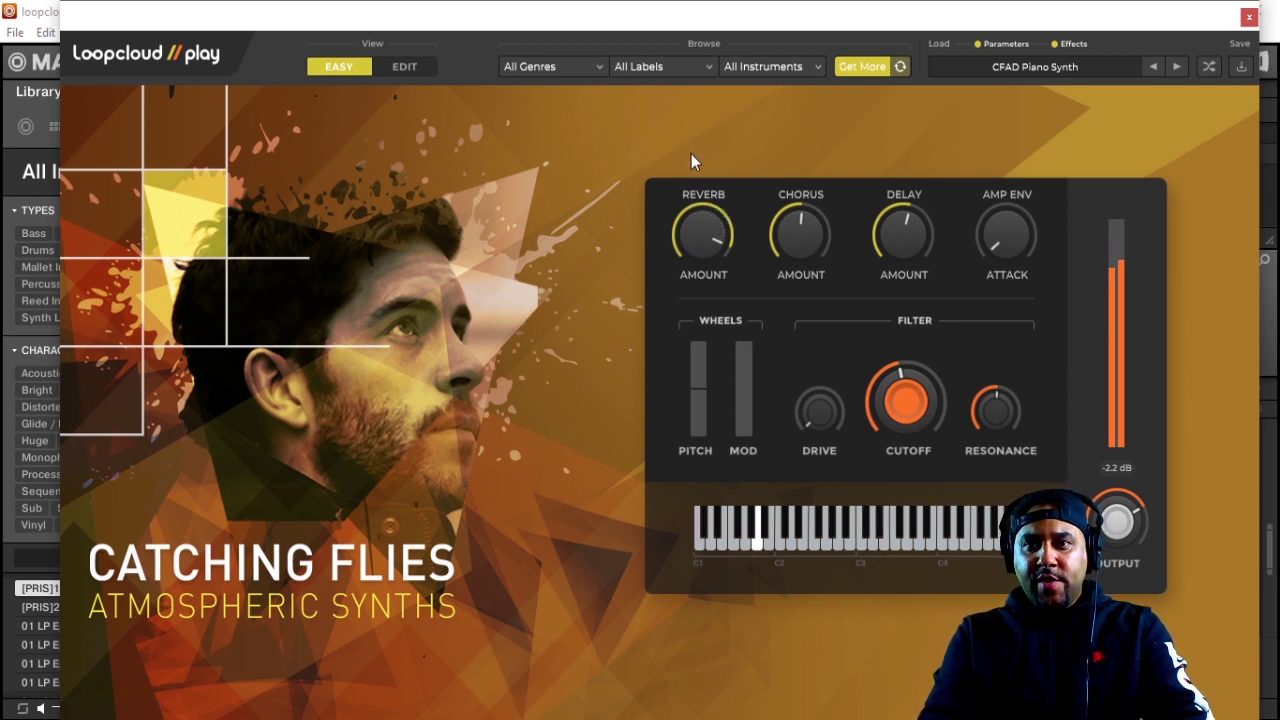
{"action": "left_click_drag", "start_coordinate": [695, 218], "coordinate": [692, 276]}
{"action": "left_click_drag", "start_coordinate": [702, 321], "coordinate": [682, 261]}
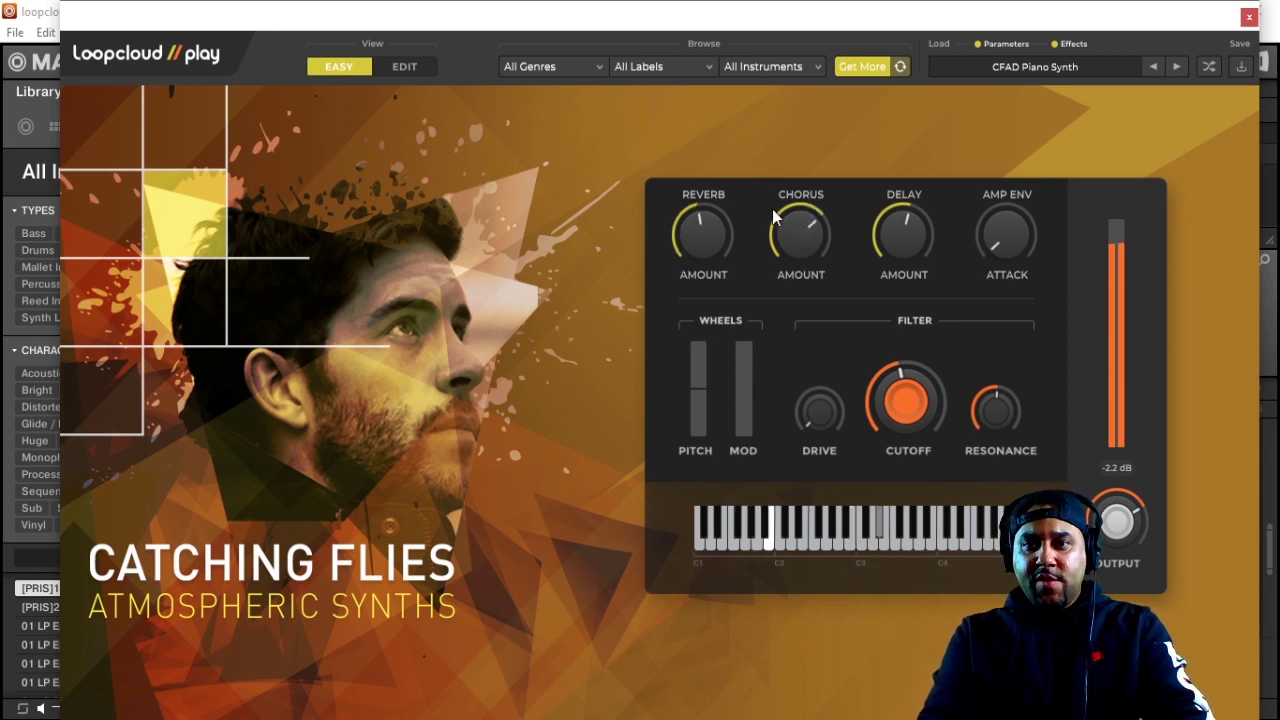
{"action": "left_click_drag", "start_coordinate": [792, 256], "coordinate": [770, 232]}
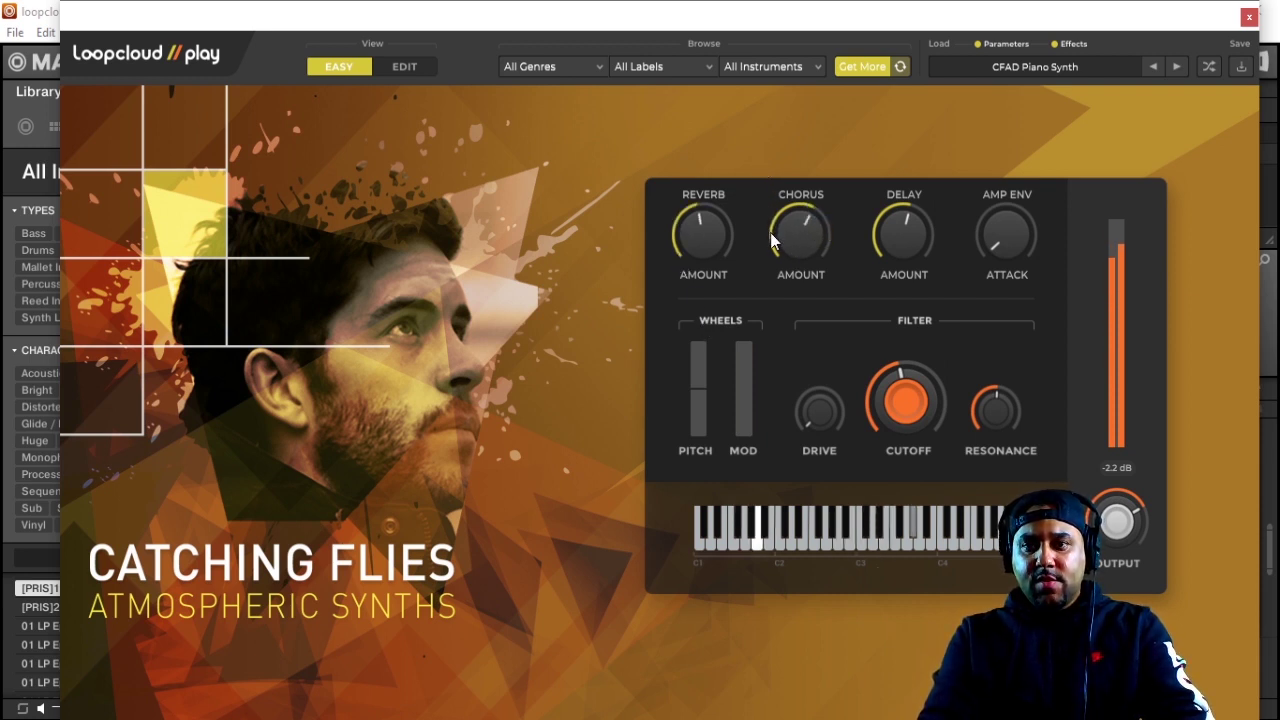
{"action": "left_click_drag", "start_coordinate": [889, 250], "coordinate": [857, 186]}
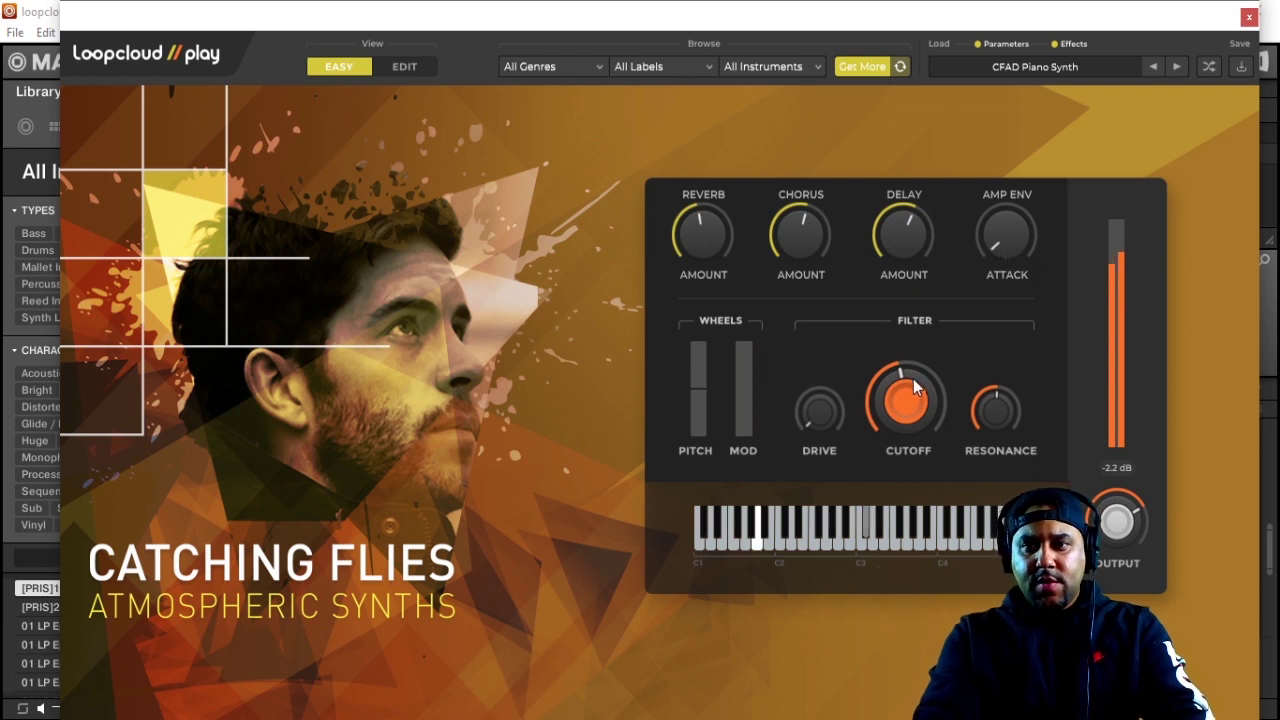
{"action": "left_click_drag", "start_coordinate": [806, 395], "coordinate": [786, 424]}
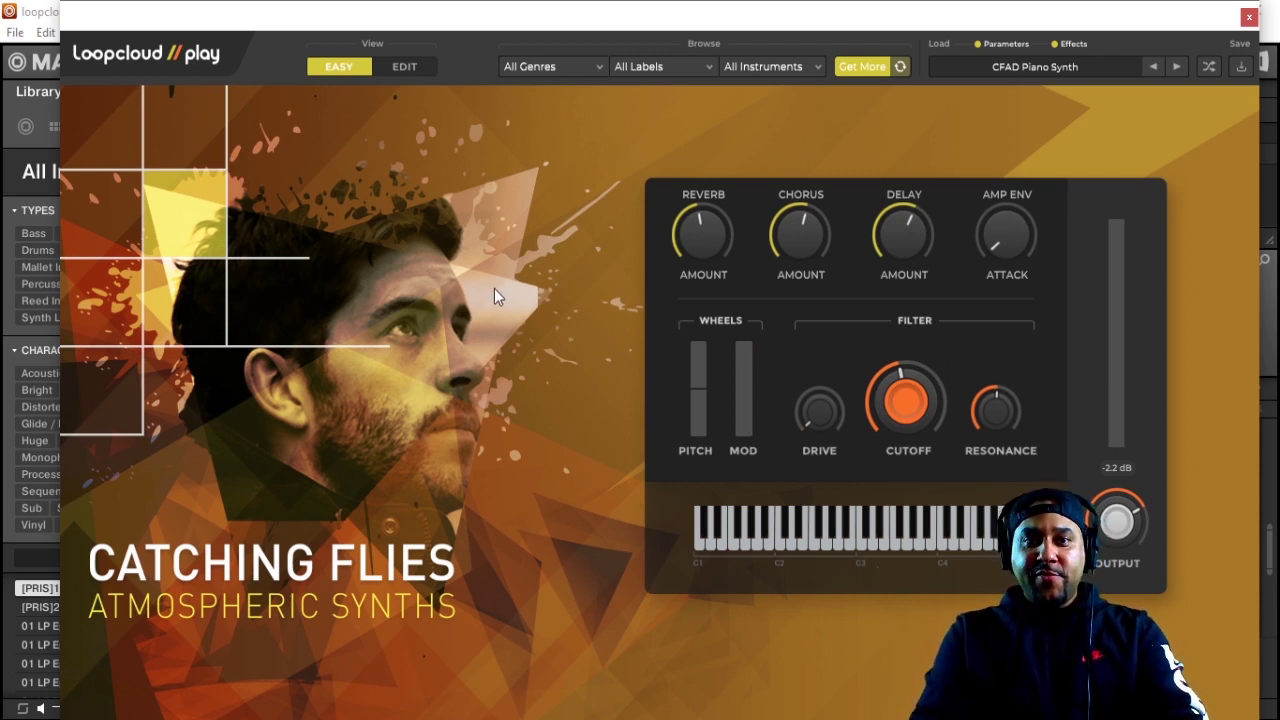
- Examine Loopcloud Play's detailed edit view and its reverb, chorus and delay type options, then close the plugin window
{"action": "left_click", "coordinate": [414, 68]}
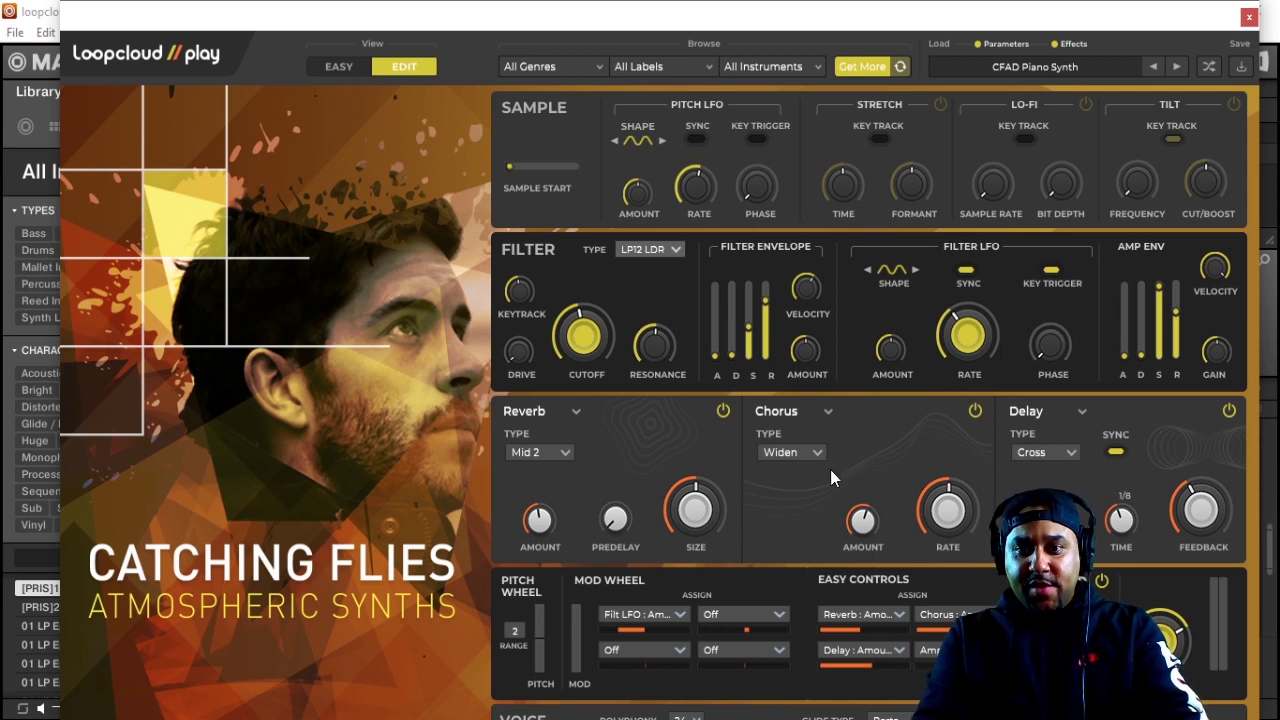
{"action": "left_click", "coordinate": [564, 453]}
{"action": "left_click", "coordinate": [576, 452]}
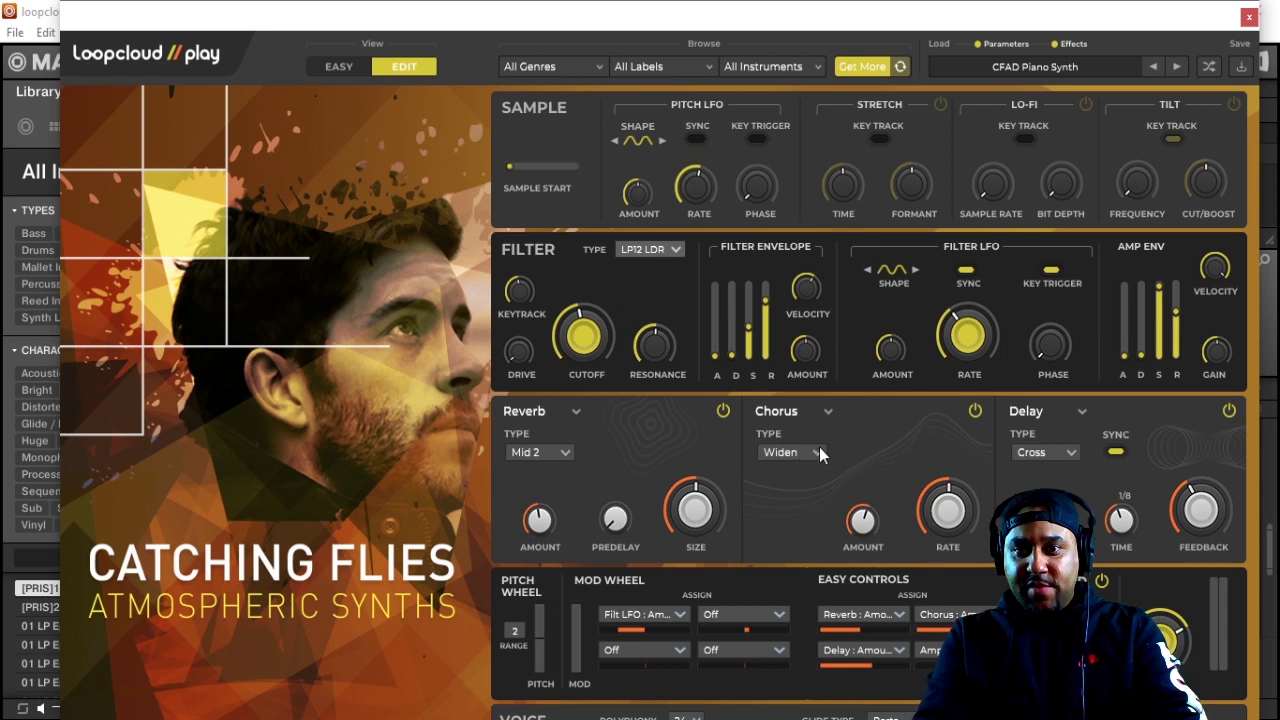
{"action": "left_click", "coordinate": [818, 450]}
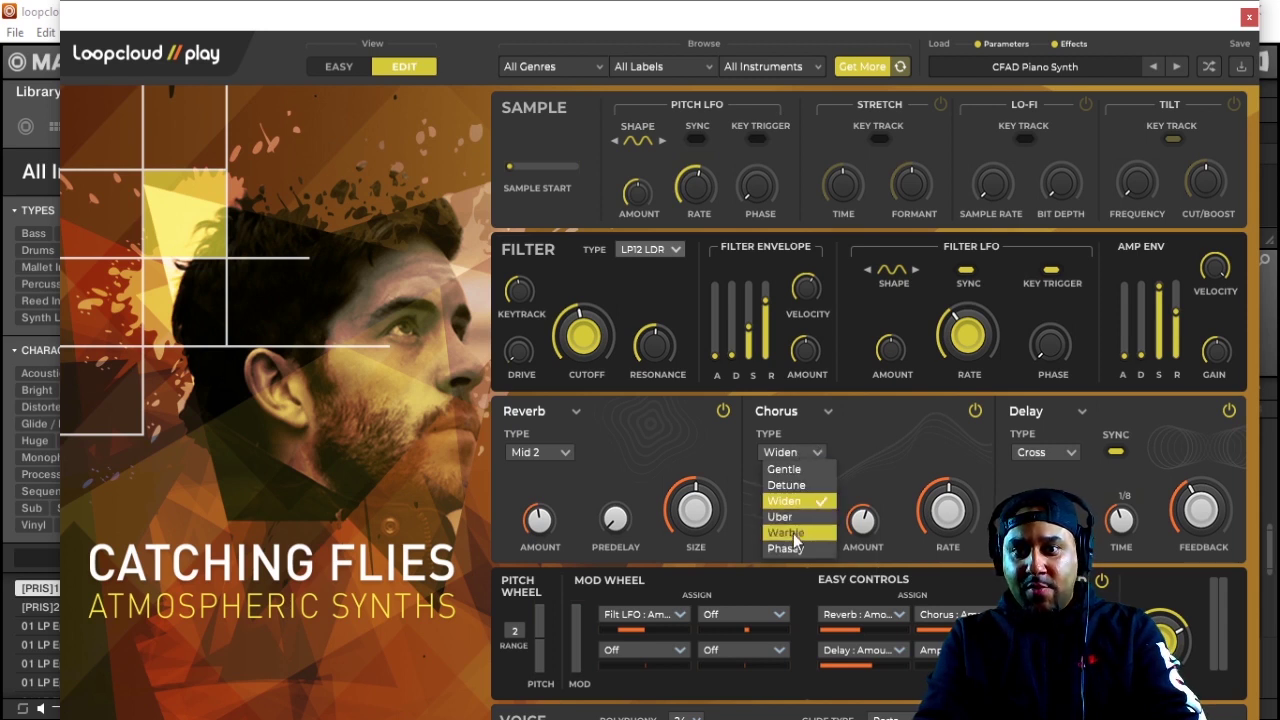
{"action": "left_click", "coordinate": [1068, 452]}
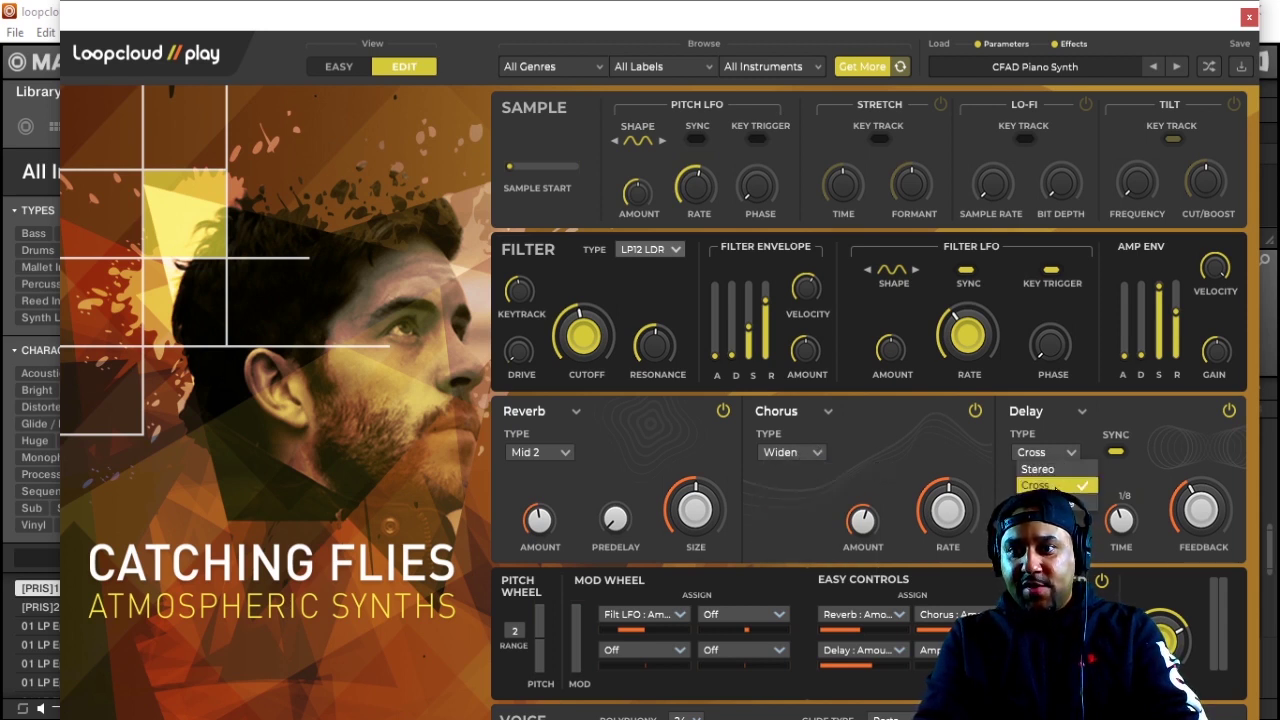
{"action": "left_click", "coordinate": [1055, 487]}
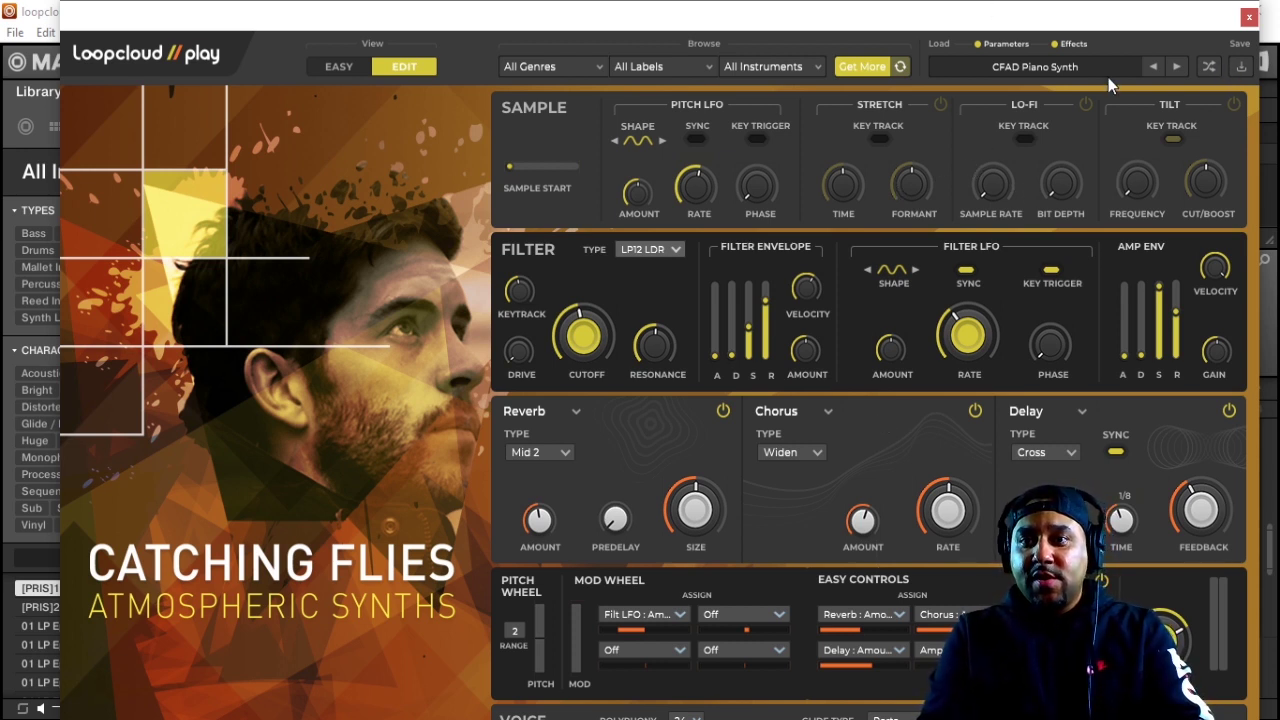
{"action": "left_click", "coordinate": [1248, 19]}
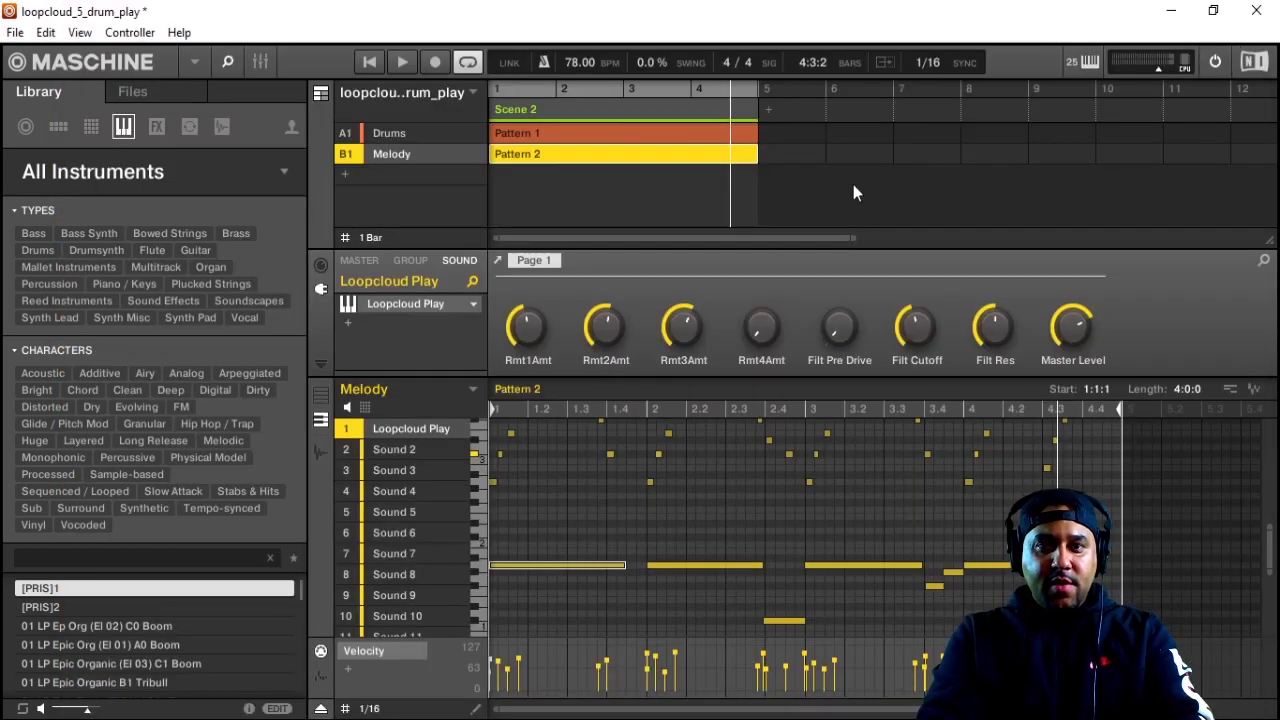
- Restart playback, add the Wavesfactory Cassette effect after Loopcloud Play on the melody sound, and open its interface
{"action": "left_click", "coordinate": [369, 62]}
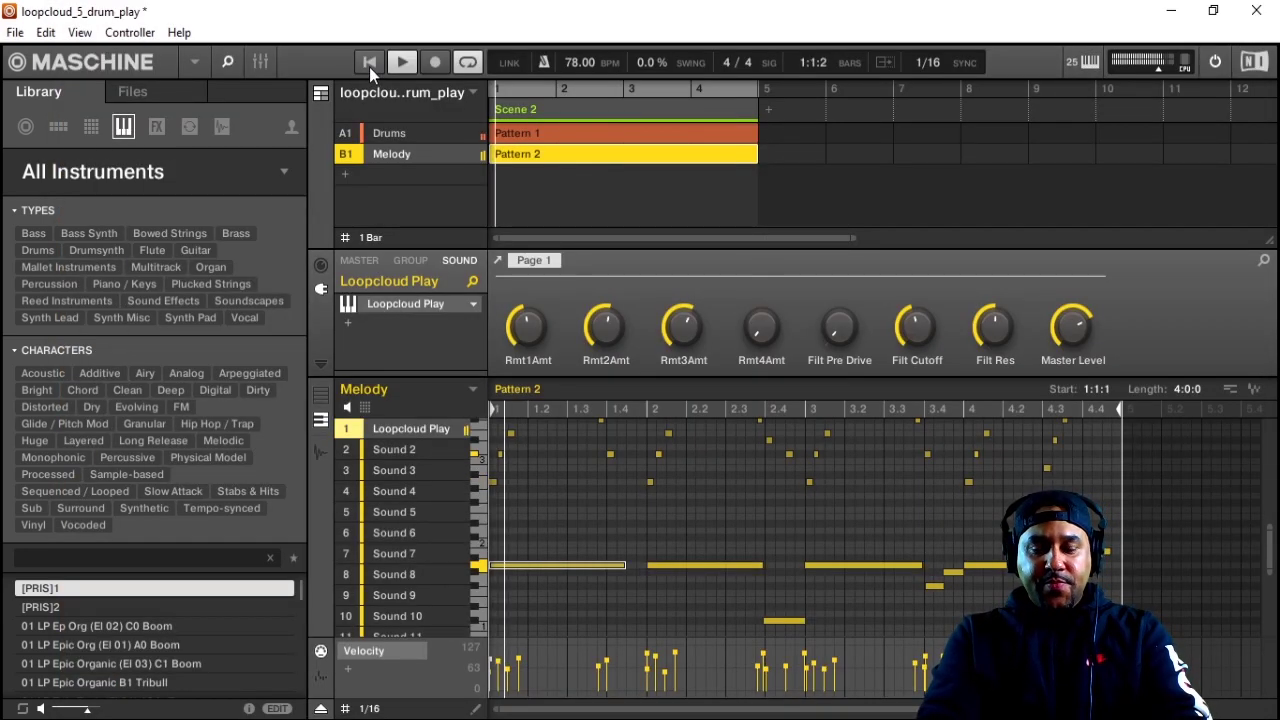
{"action": "left_click", "coordinate": [348, 322]}
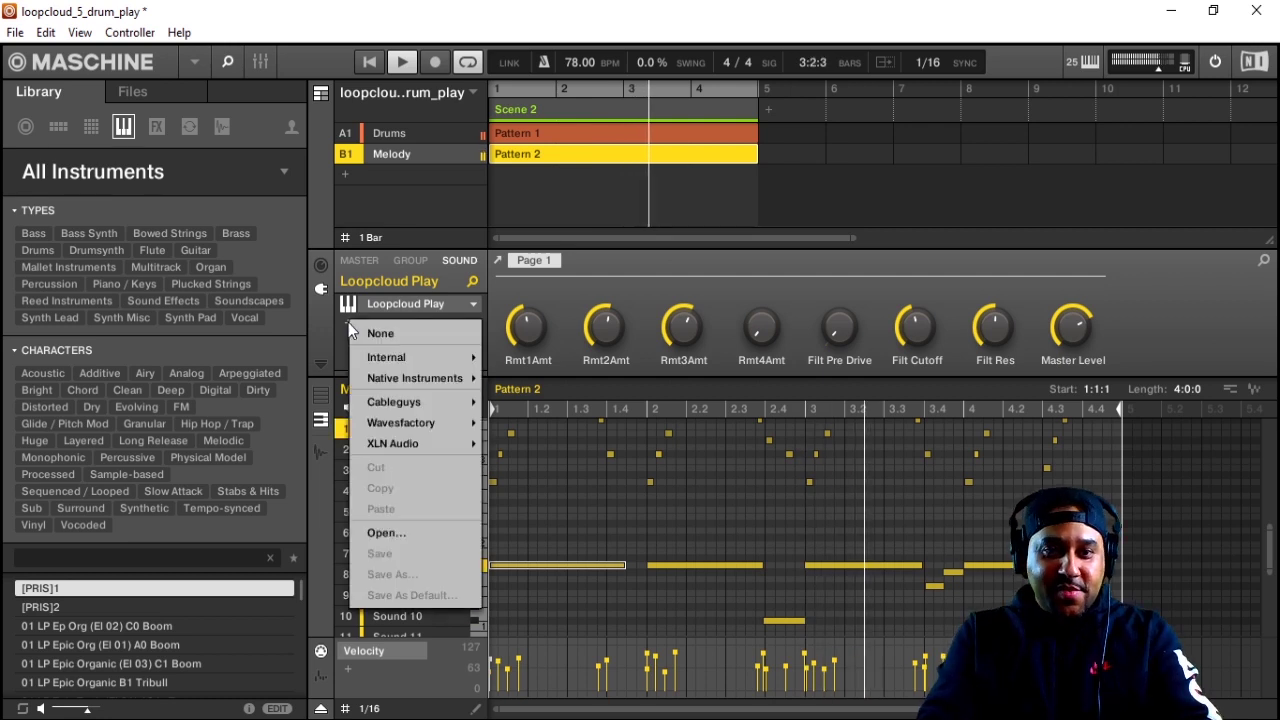
{"action": "mouse_move", "coordinate": [408, 415]}
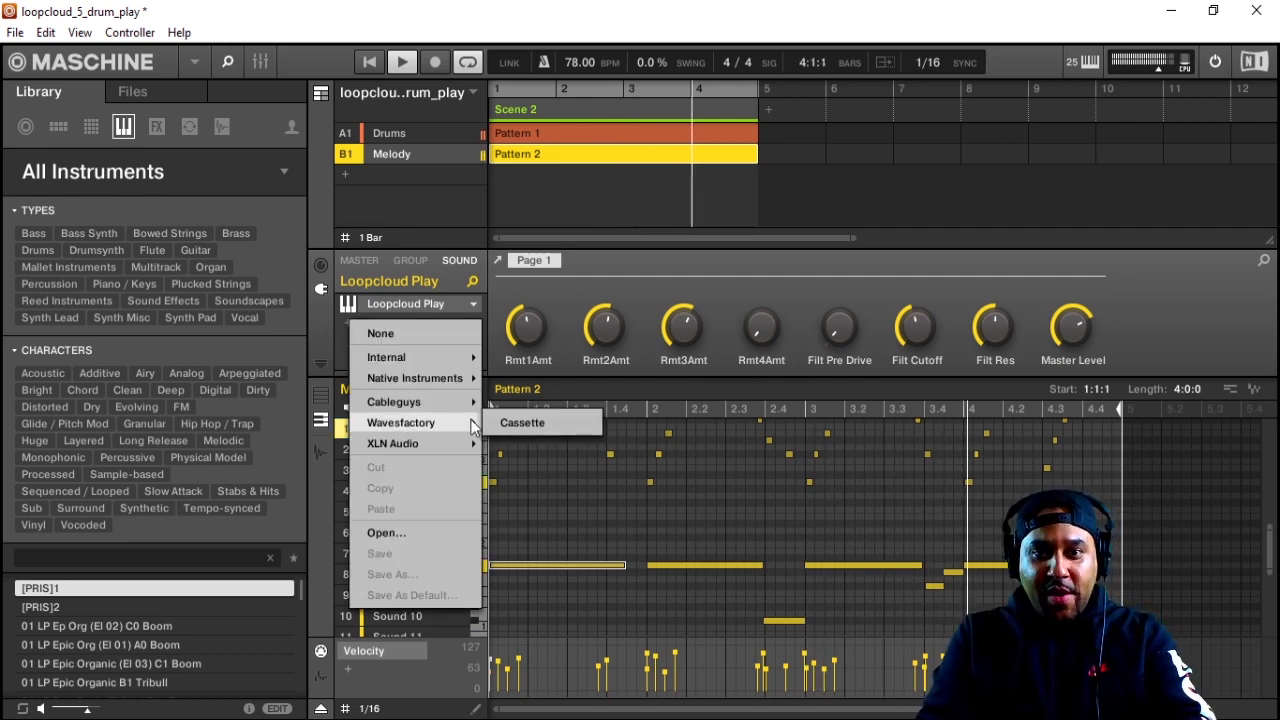
{"action": "left_click", "coordinate": [503, 425]}
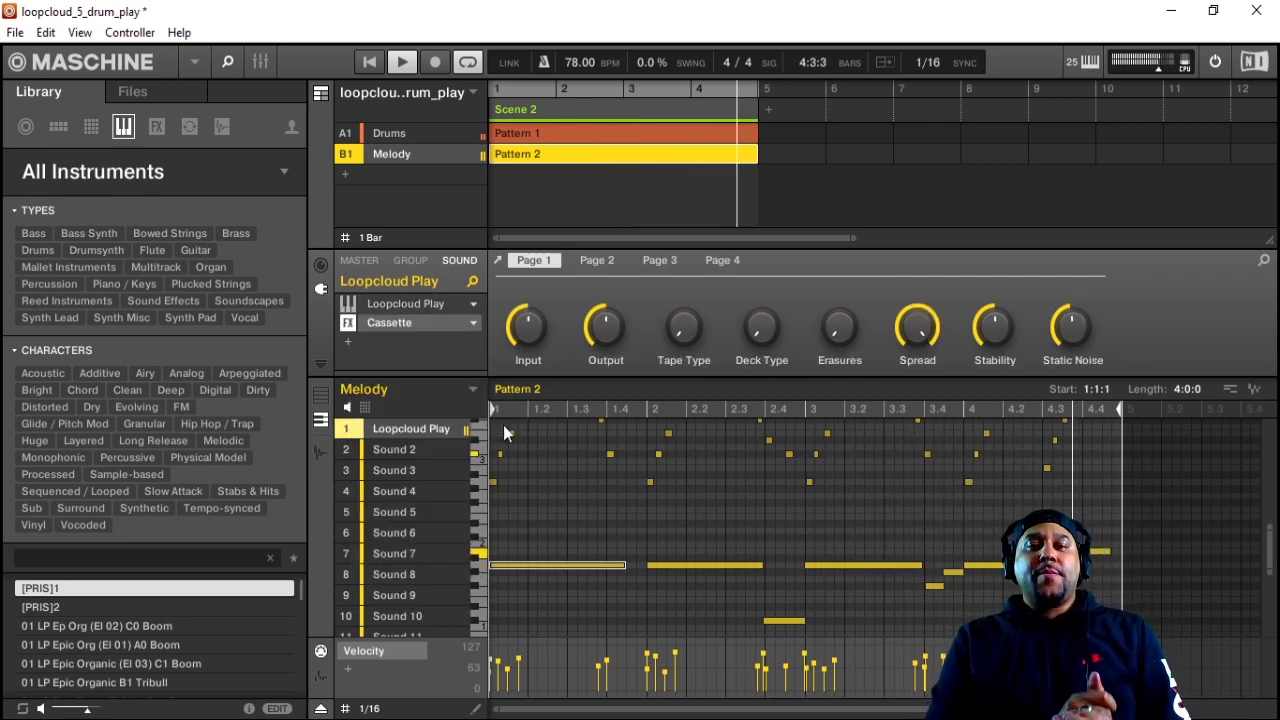
{"action": "left_click", "coordinate": [417, 322]}
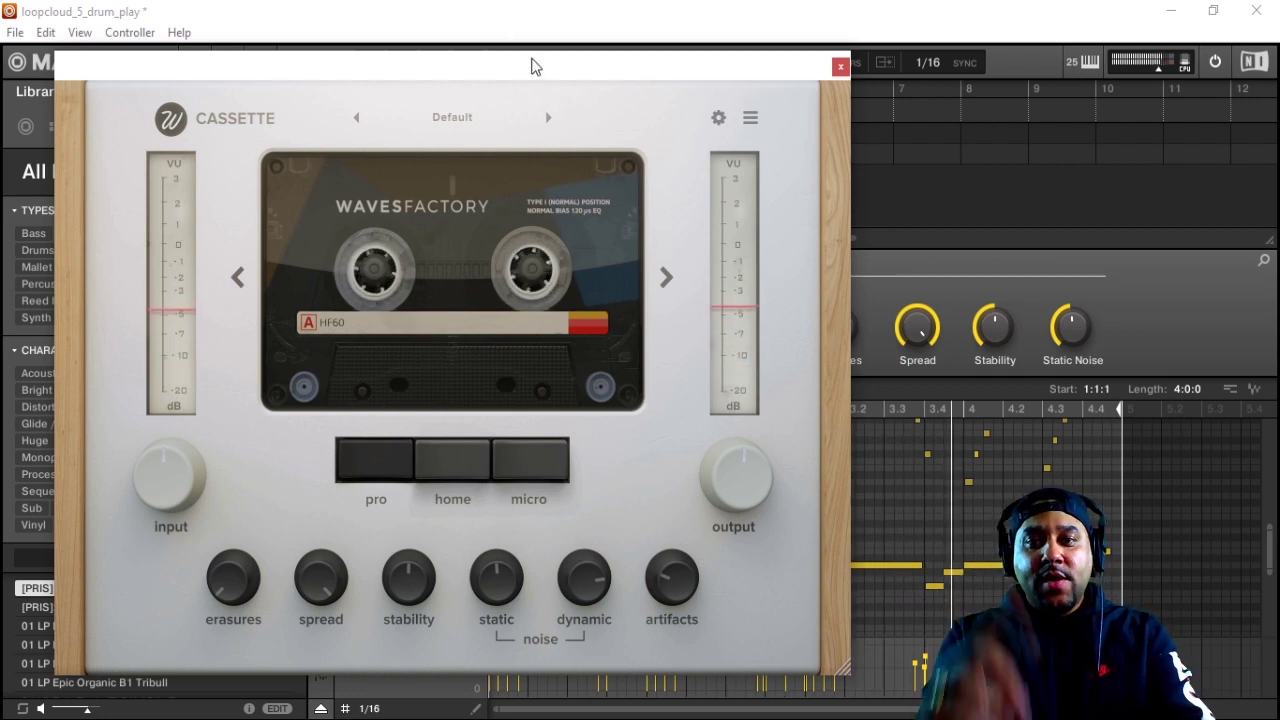
{"action": "left_click_drag", "start_coordinate": [537, 78], "coordinate": [729, 86]}
- Load the Insight - Bayside preset in Cassette and reduce the static noise level
{"action": "left_click", "coordinate": [737, 135]}
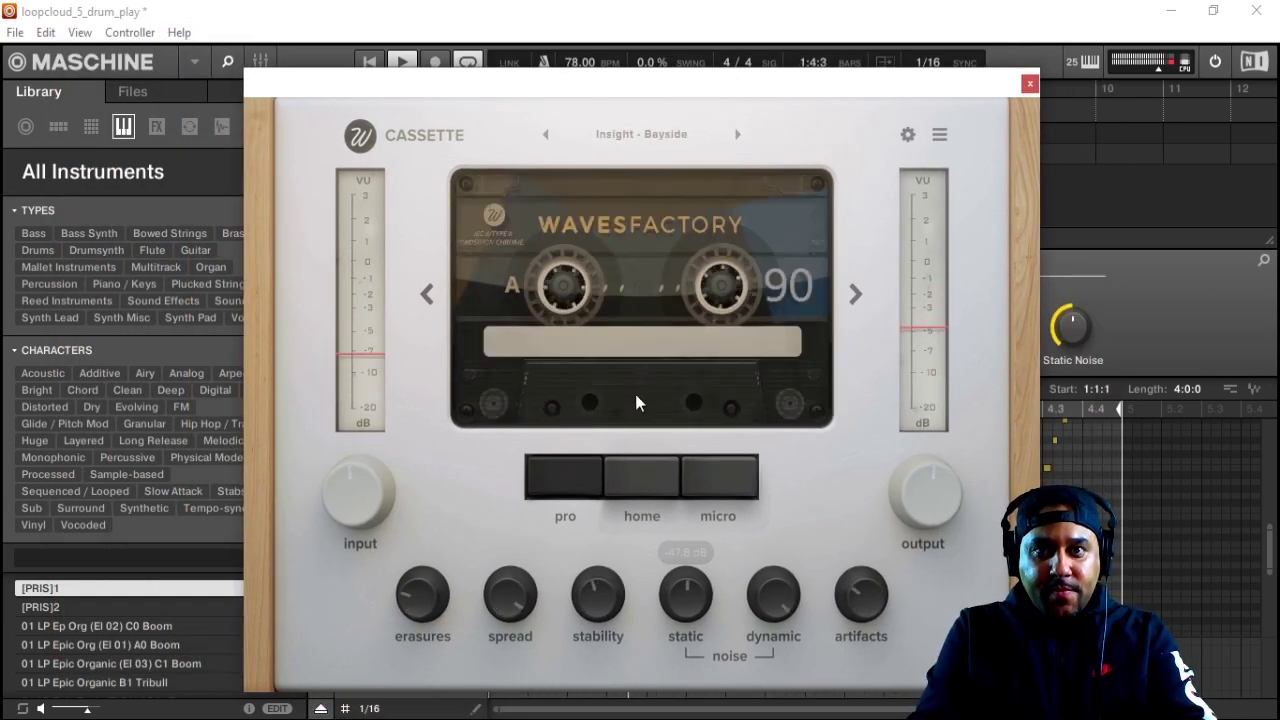
{"action": "mouse_move", "coordinate": [431, 607]}
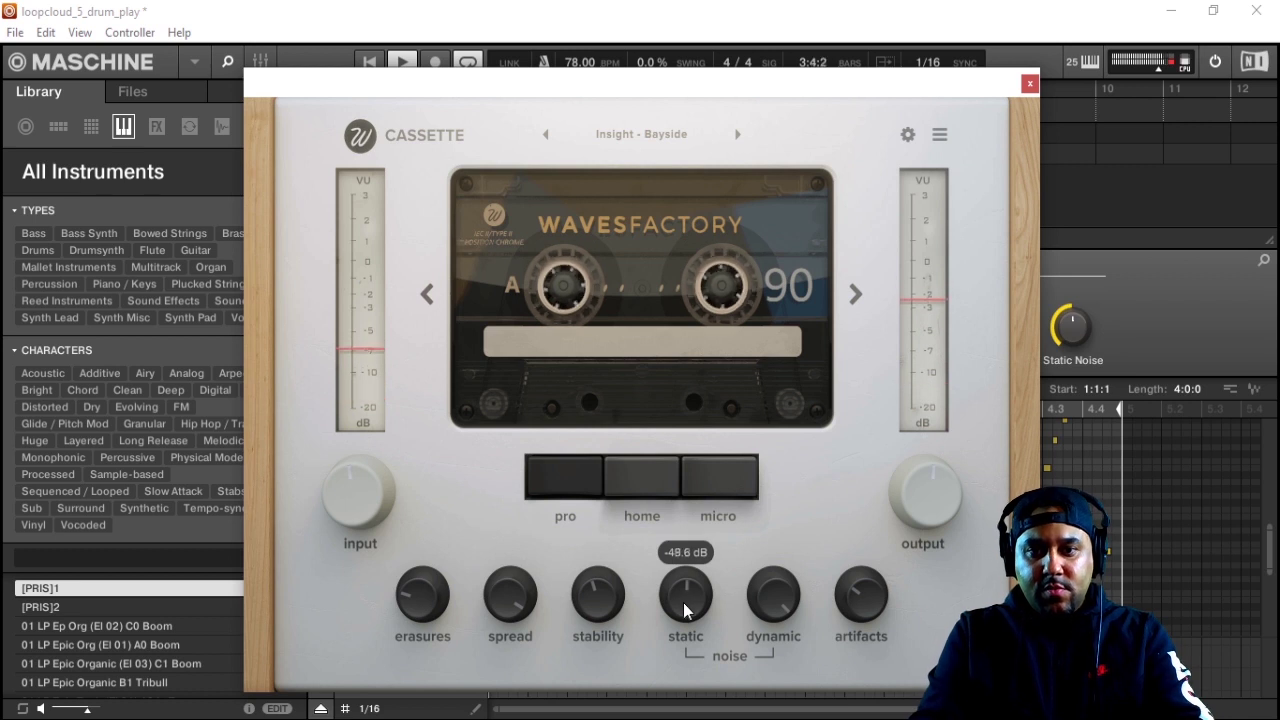
{"action": "left_click_drag", "start_coordinate": [684, 611], "coordinate": [686, 623]}
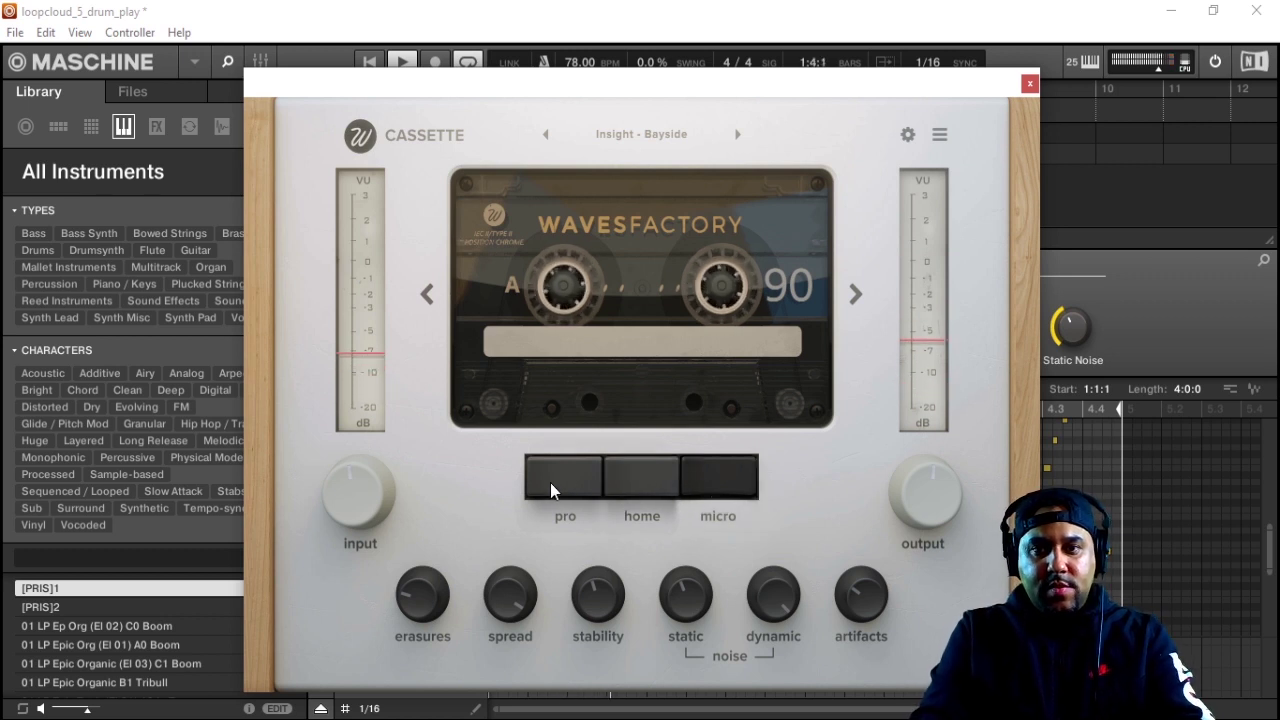
- Compare the home and pro deck types in Cassette, keep pro, fine-tune the erasures amount and close the effect window
{"action": "left_click", "coordinate": [649, 472]}
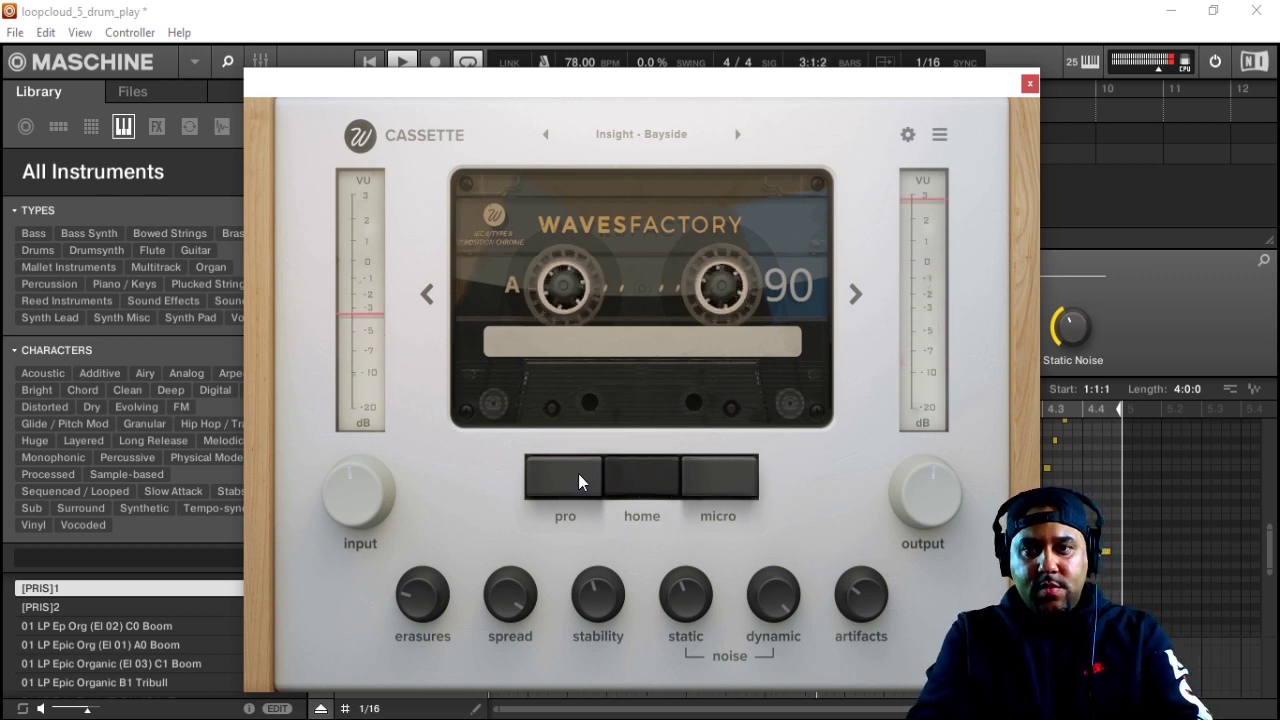
{"action": "left_click", "coordinate": [578, 473]}
{"action": "mouse_move", "coordinate": [421, 604]}
{"action": "left_click_drag", "start_coordinate": [421, 604], "coordinate": [418, 613]}
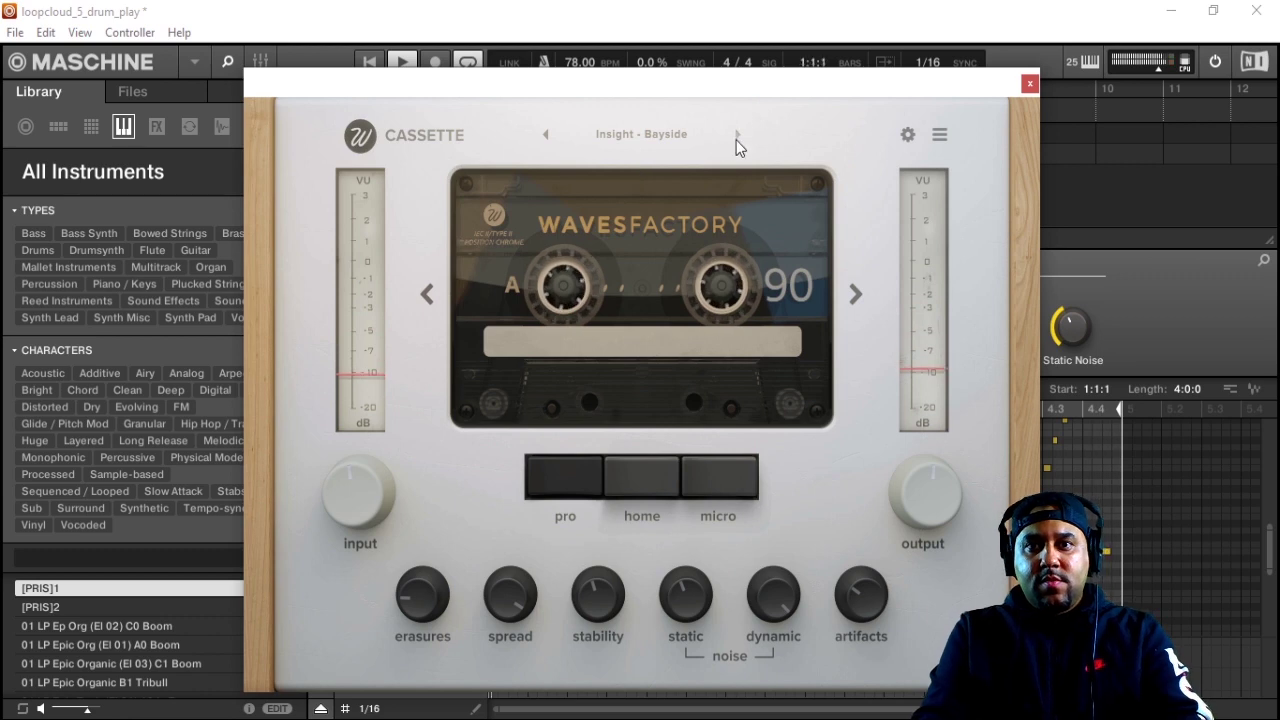
{"action": "left_click", "coordinate": [1030, 84]}
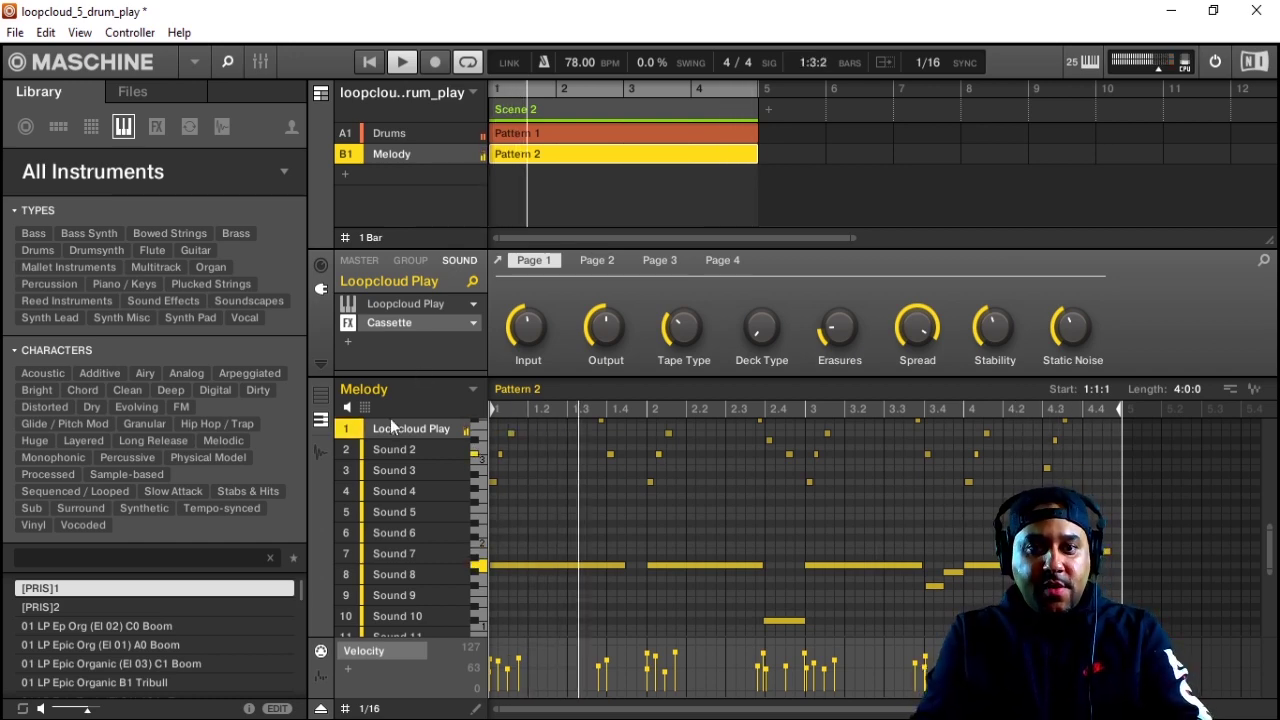
- Lower the Loopcloud Play channel's level in the mixer and reset its peak reading
{"action": "left_click", "coordinate": [260, 62]}
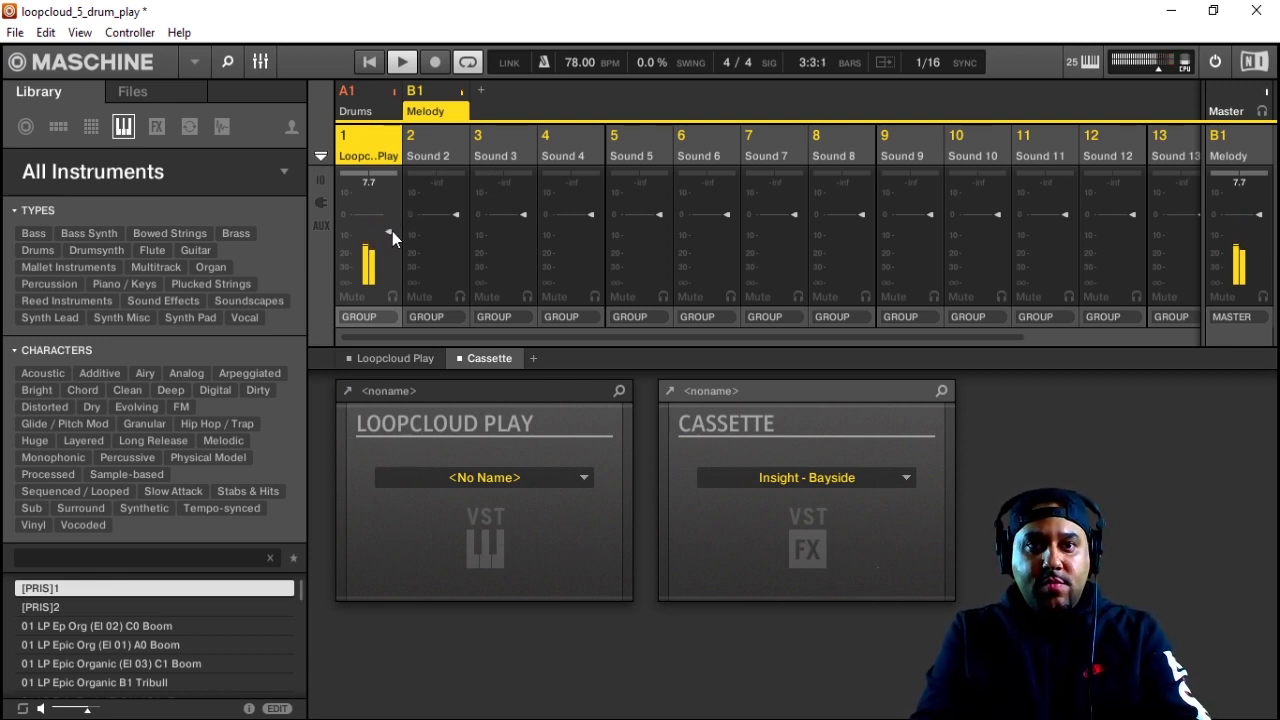
{"action": "left_click", "coordinate": [369, 185]}
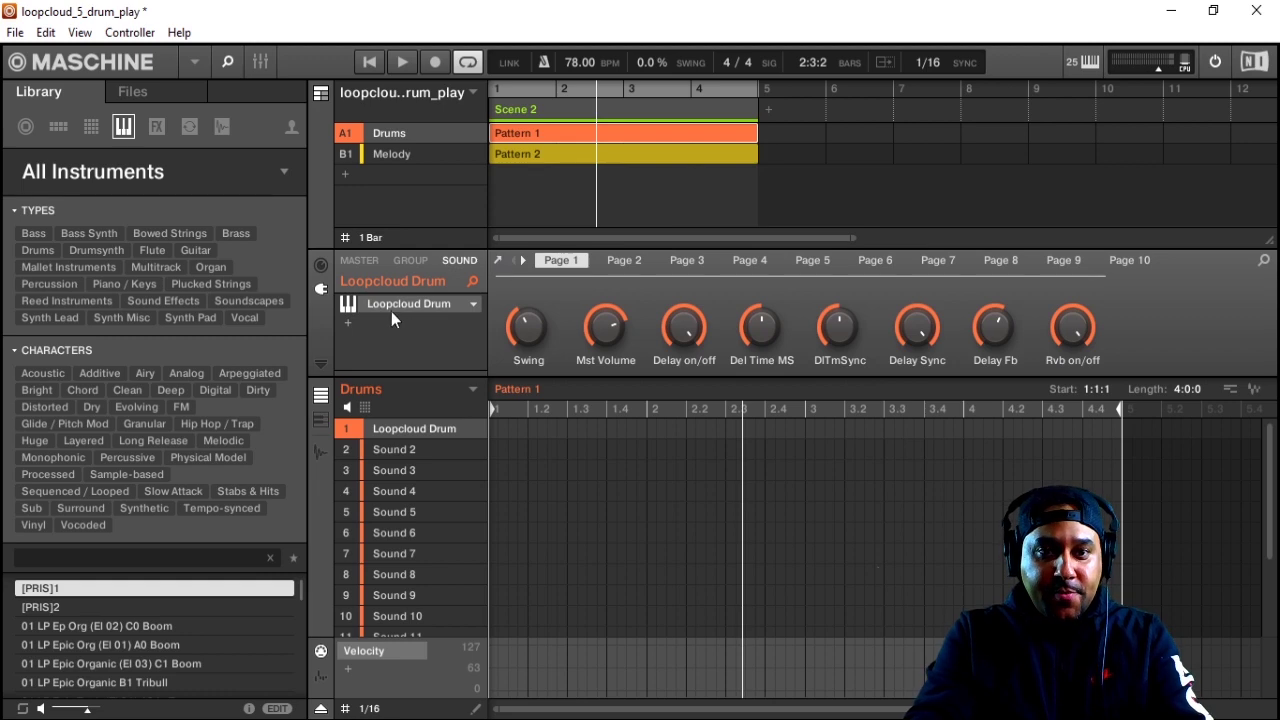
- Load a second Loopcloud Play instrument from Loopmasters onto Sound 2 of the Melody group
{"action": "left_click", "coordinate": [382, 153]}
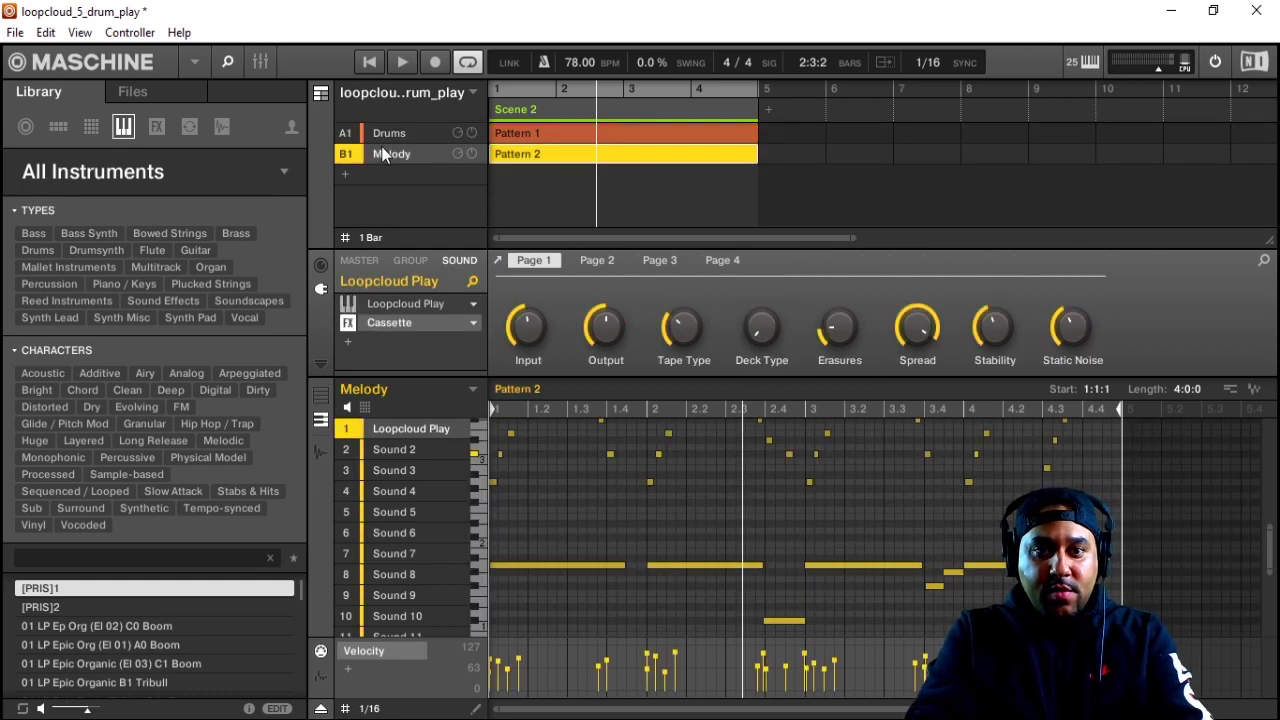
{"action": "left_click", "coordinate": [408, 452]}
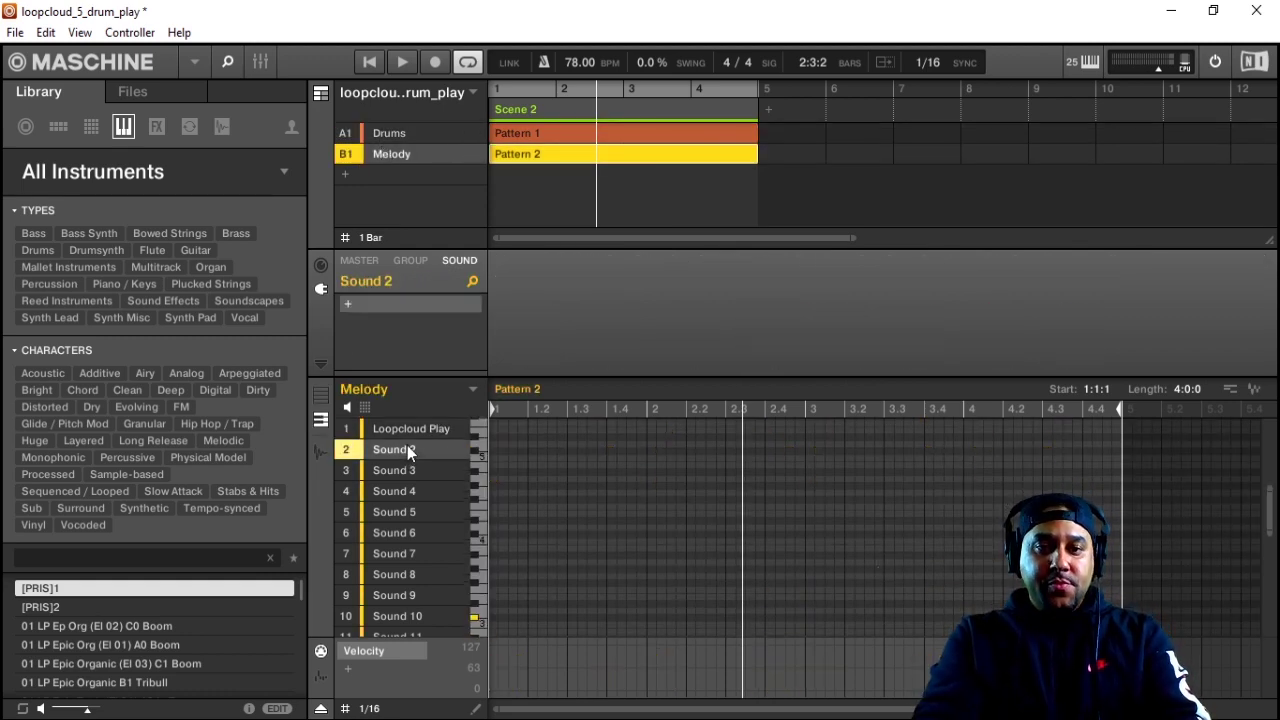
{"action": "left_click", "coordinate": [346, 305]}
{"action": "mouse_move", "coordinate": [380, 410]}
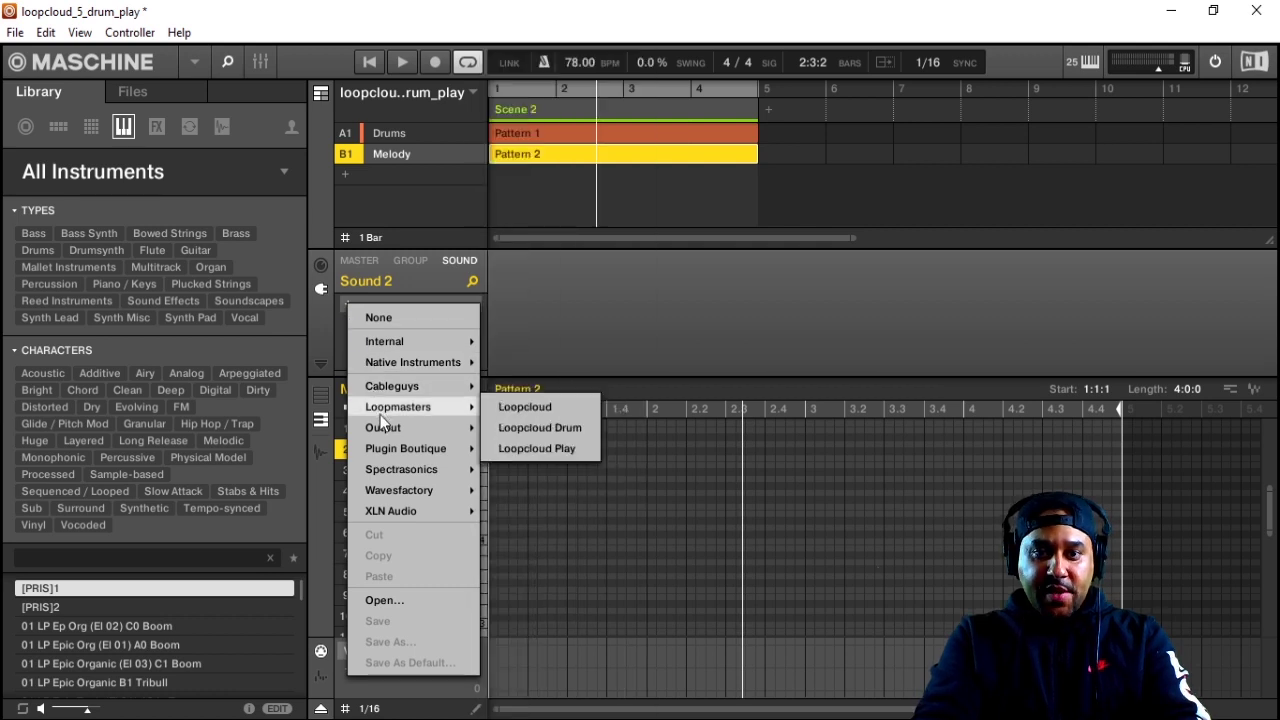
{"action": "left_click", "coordinate": [535, 449]}
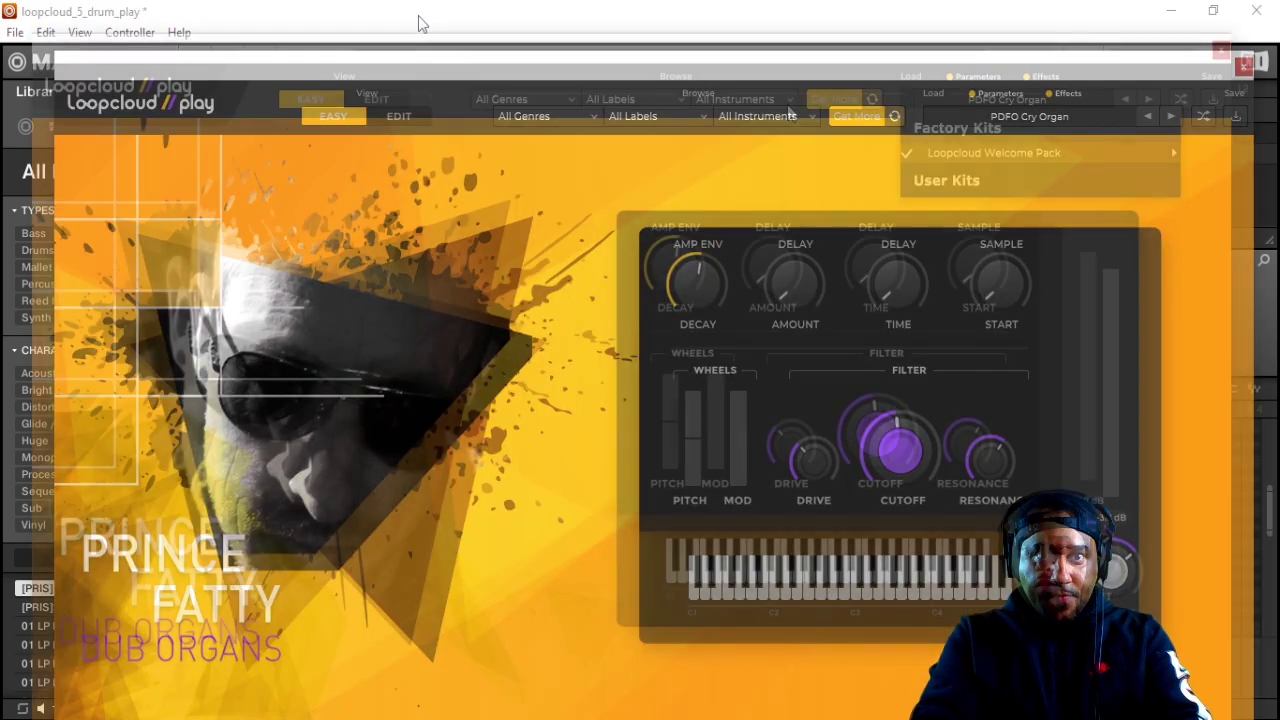
- Filter Loopcloud Play's presets to Vocal instruments and step through them, starting with CFAD Vocal Synth
{"action": "left_click", "coordinate": [752, 105]}
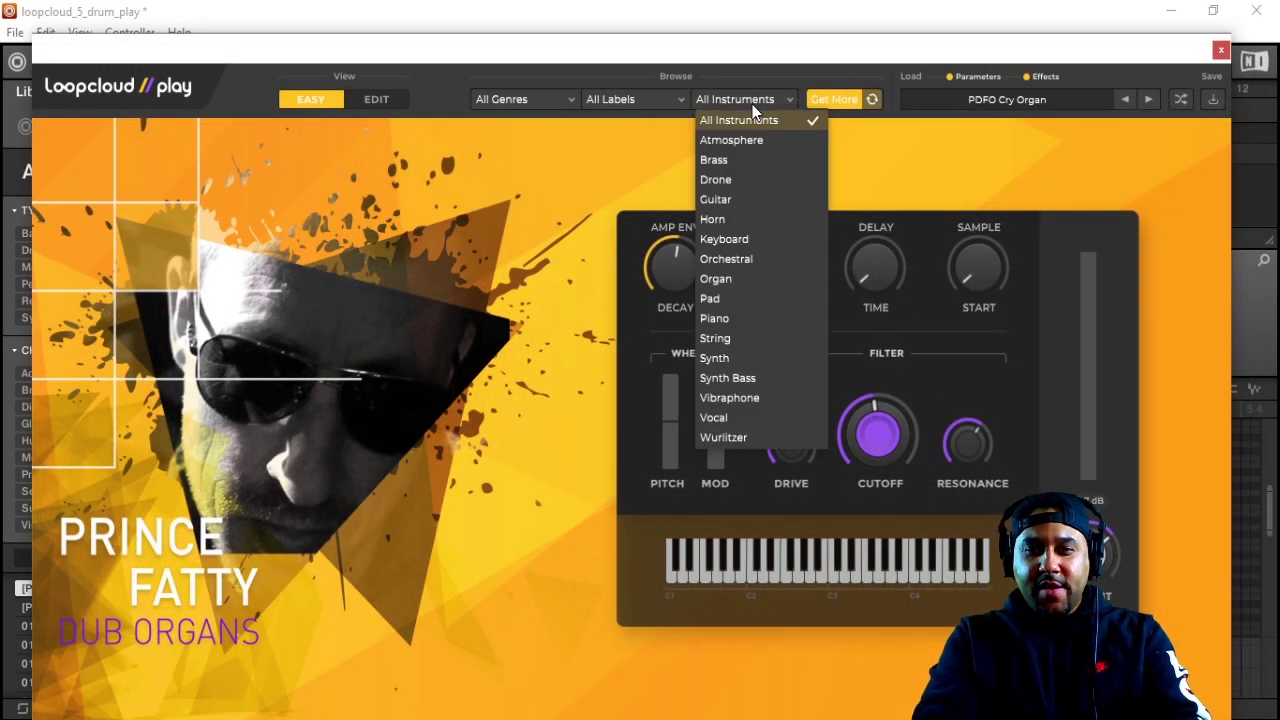
{"action": "left_click", "coordinate": [729, 418]}
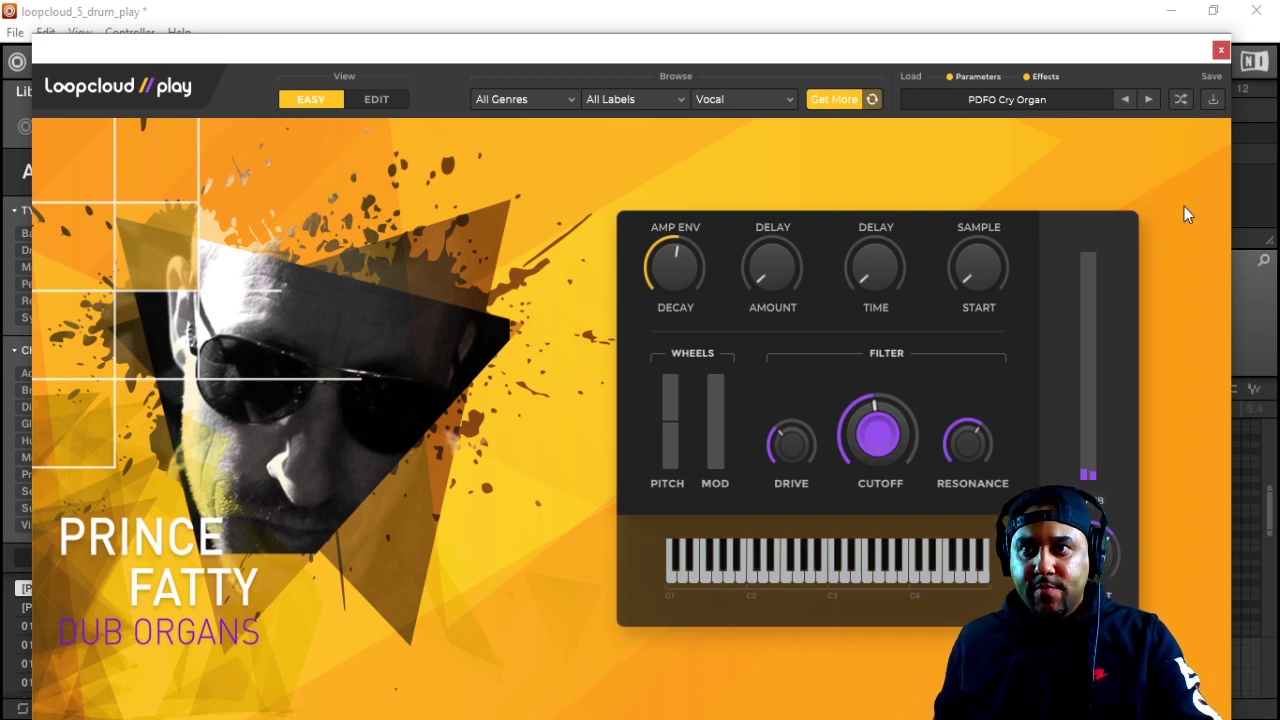
{"action": "left_click", "coordinate": [1149, 100]}
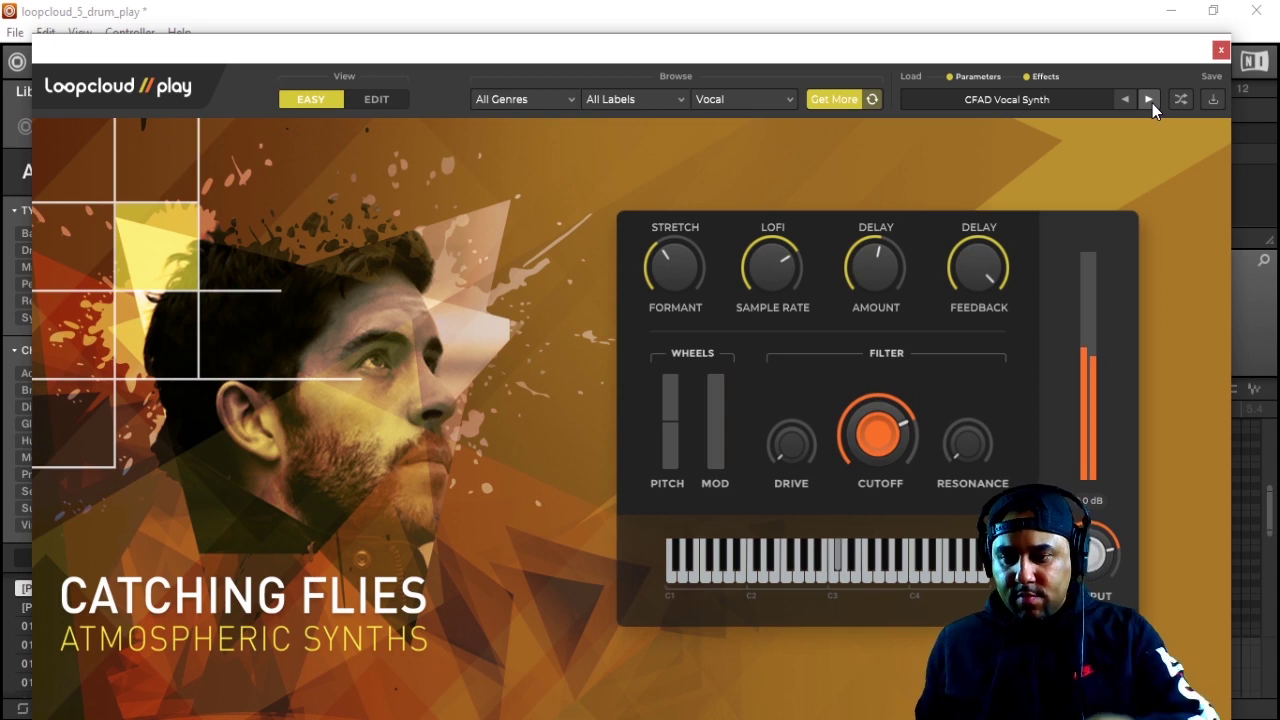
{"action": "left_click", "coordinate": [1153, 96]}
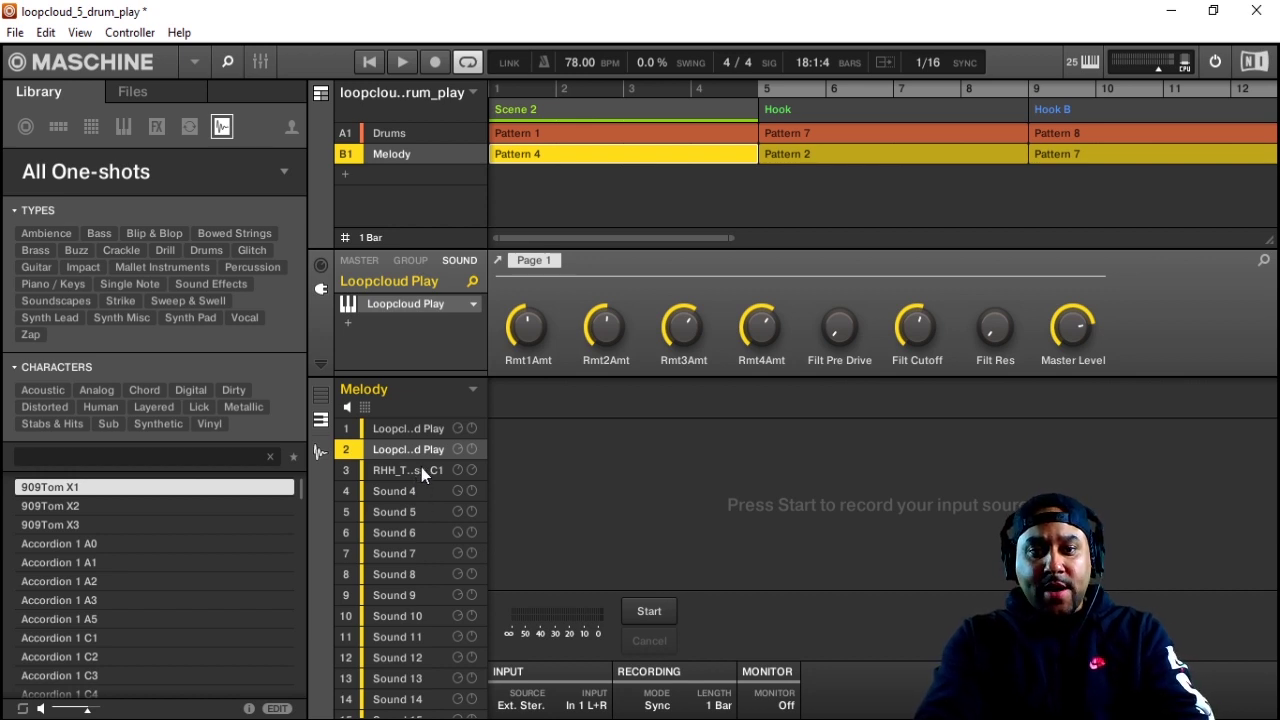
- Inspect the RHH_Thug_Bass_C1 sound, then switch to Loopcloud and filter the one-shots by Bass and Classic hip hop
{"action": "left_click", "coordinate": [421, 467]}
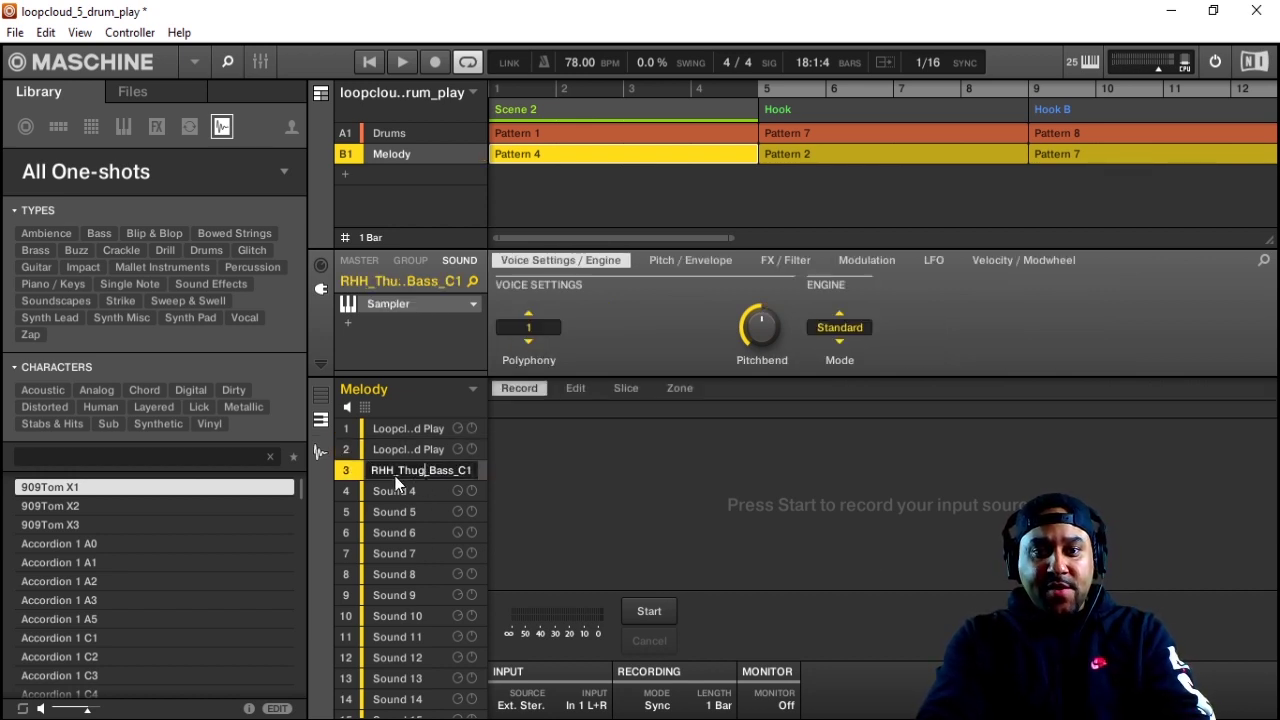
{"action": "left_click", "coordinate": [425, 455]}
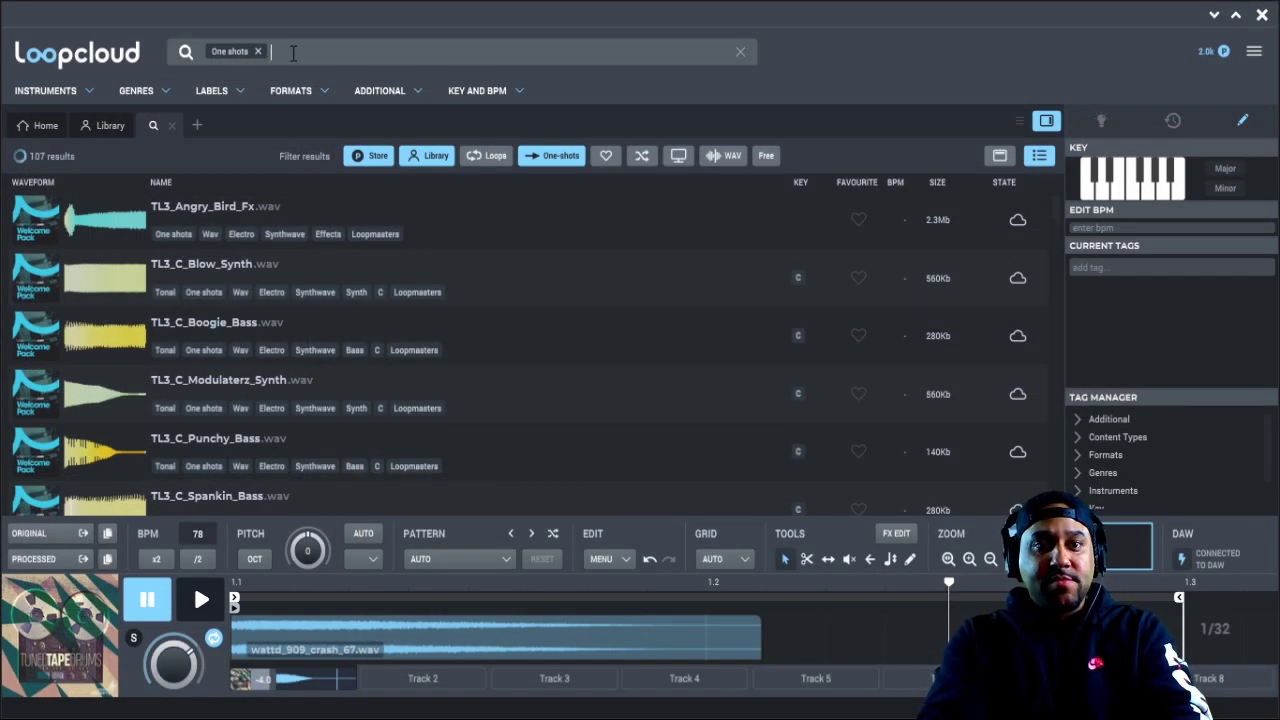
{"action": "type", "text": "bass"}
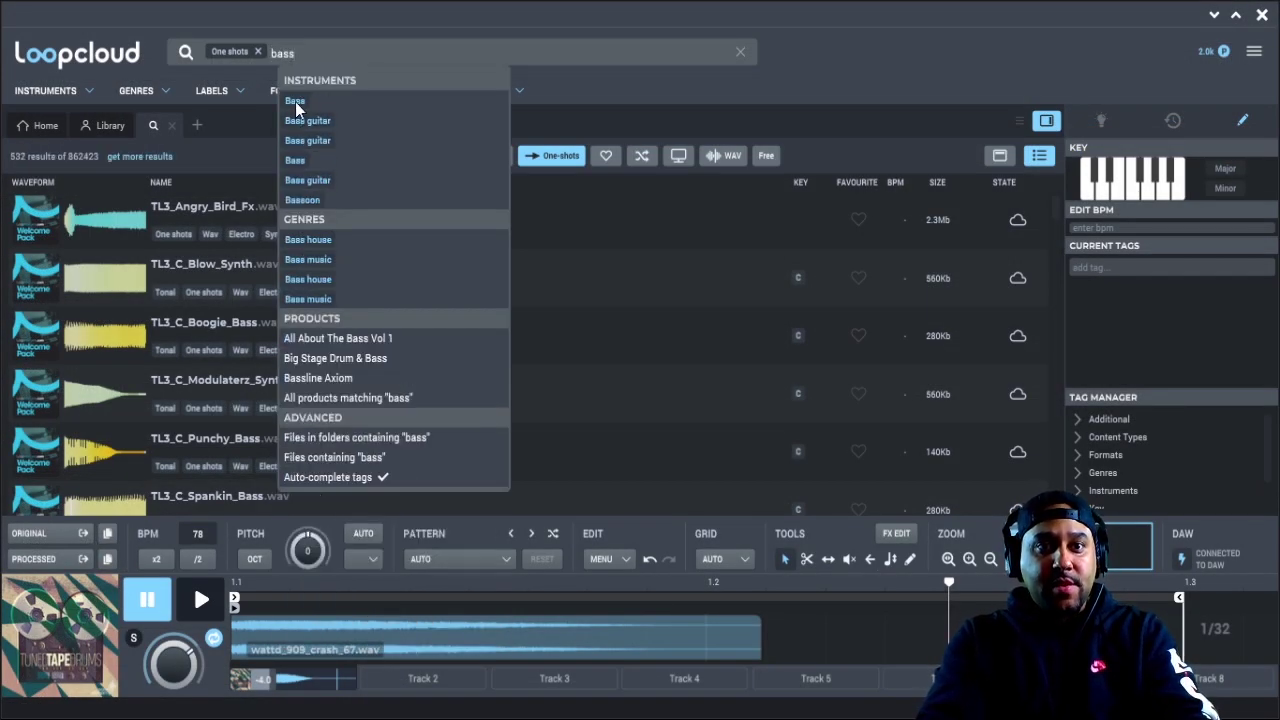
{"action": "left_click", "coordinate": [295, 101]}
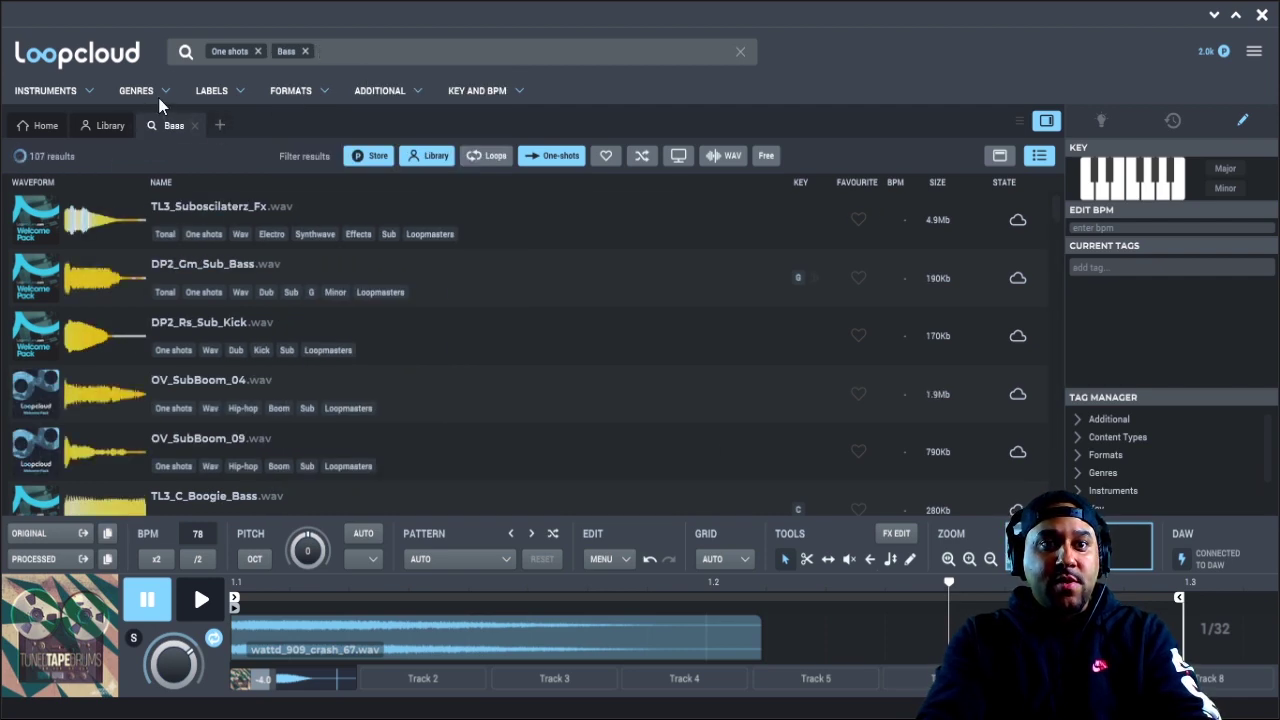
{"action": "type", "text": "horn"}
{"action": "type", "text": "hip hop"}
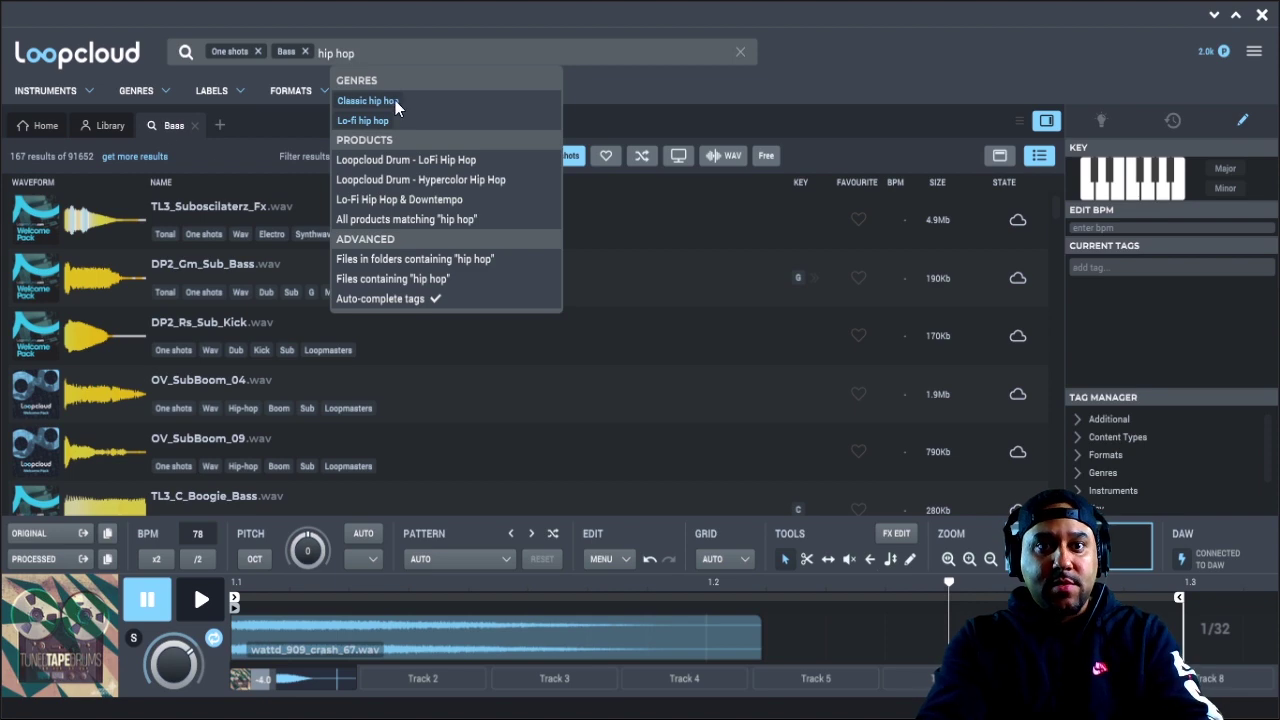
{"action": "left_click", "coordinate": [393, 106]}
- Preview RHH_Thug_Bass_C1 in Loopcloud and try carrying it over to the Melody group's sound slots in Maschine
{"action": "left_click", "coordinate": [42, 285]}
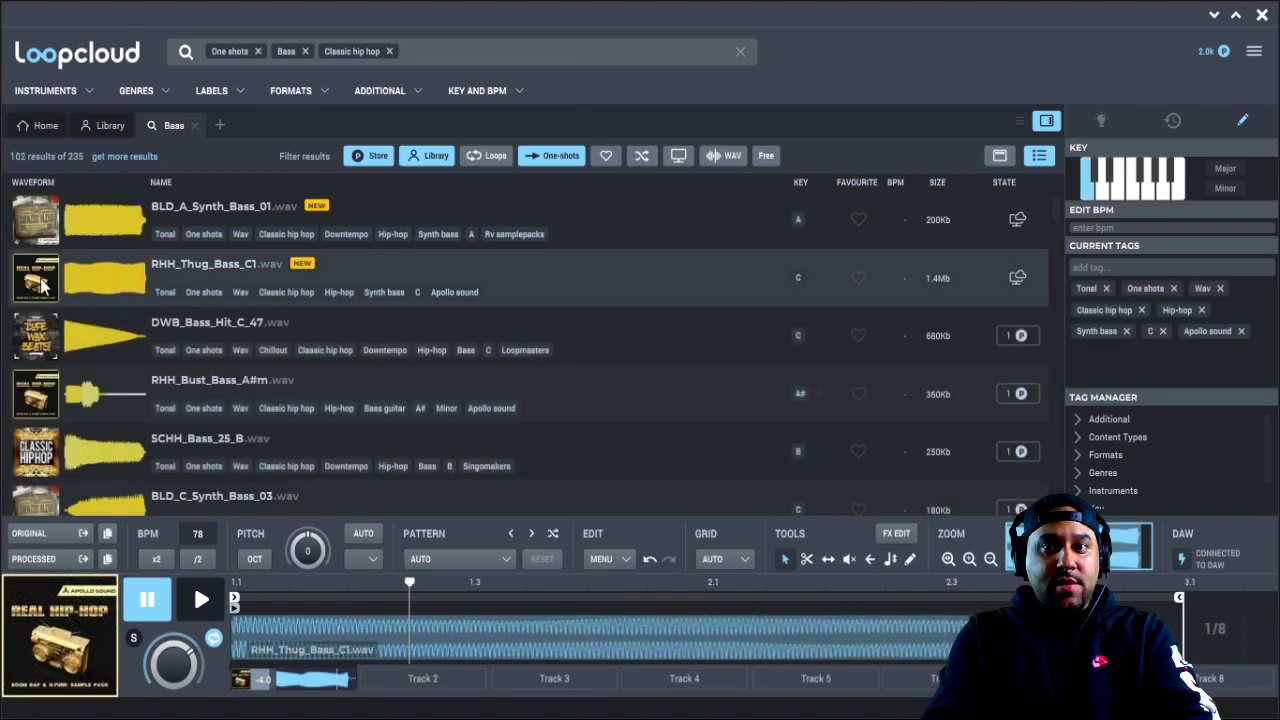
{"action": "left_click", "coordinate": [207, 611]}
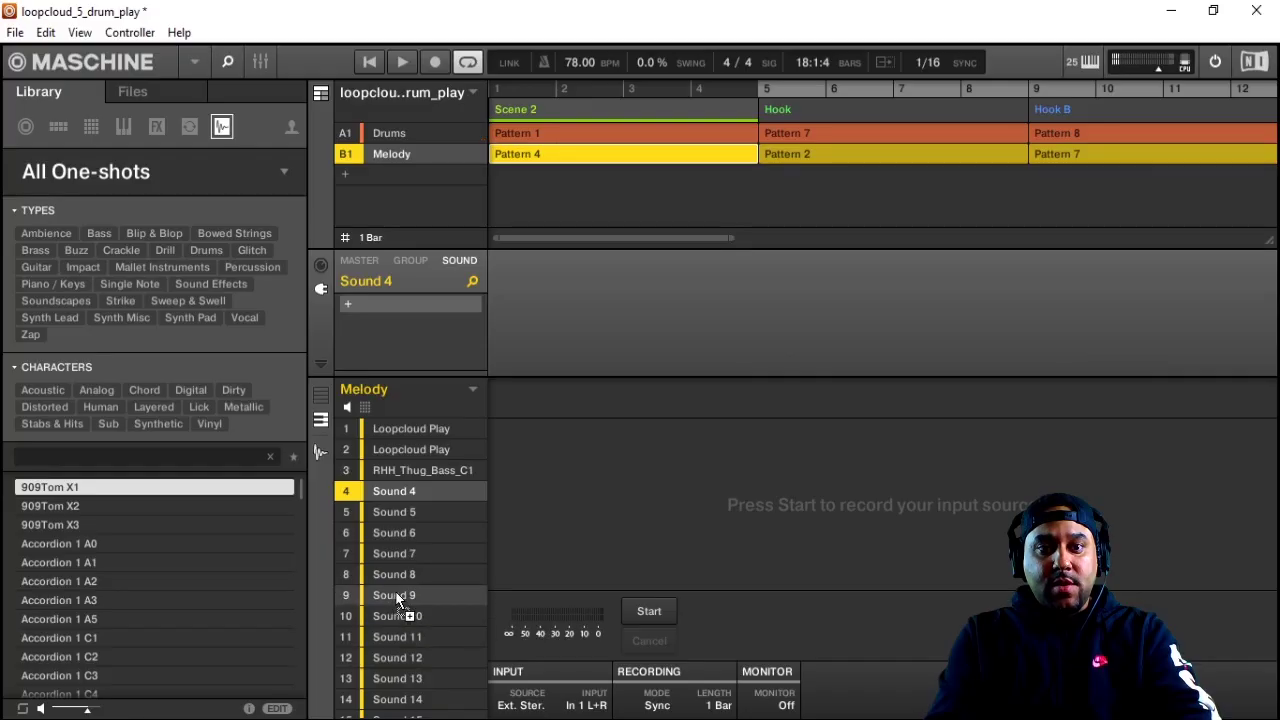
{"action": "left_click_drag", "start_coordinate": [395, 591], "coordinate": [661, 546]}
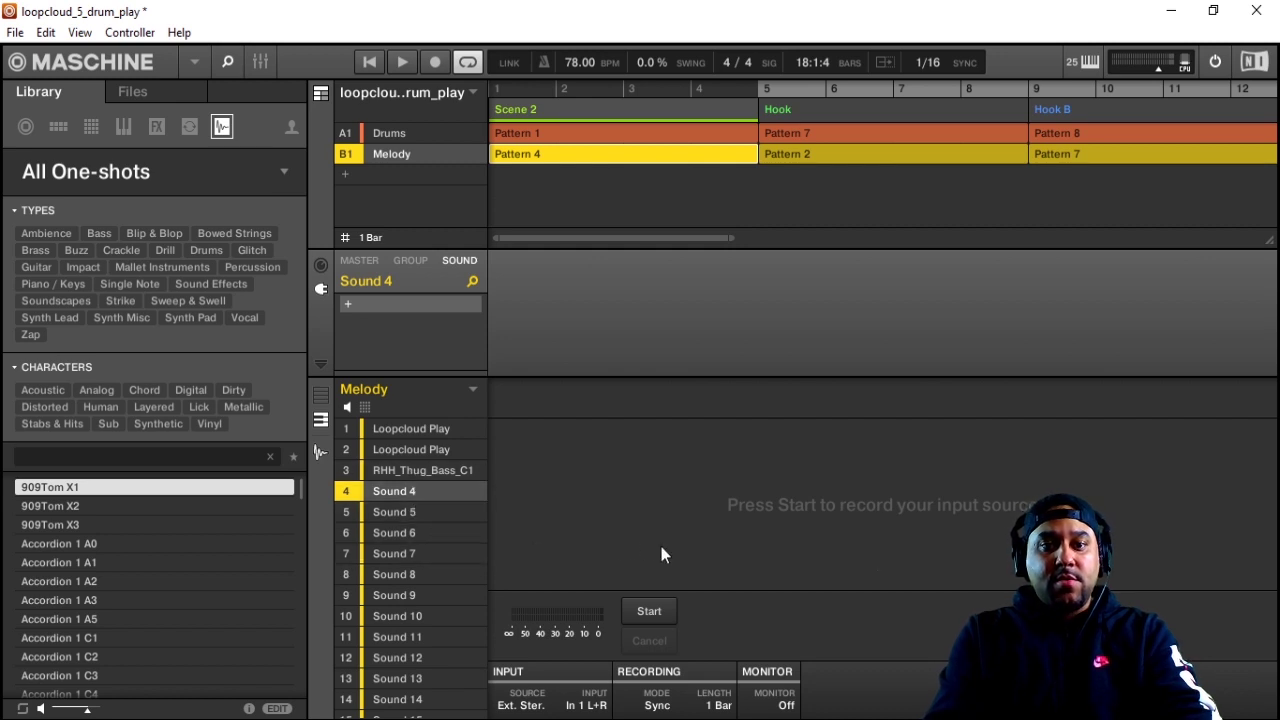
- Show the RHH_Thug_Bass_C1 notes of the Melody group's Pattern 7 in the pattern editor and solo that sound
{"action": "left_click", "coordinate": [405, 472]}
{"action": "left_click", "coordinate": [428, 508]}
{"action": "left_click", "coordinate": [419, 468]}
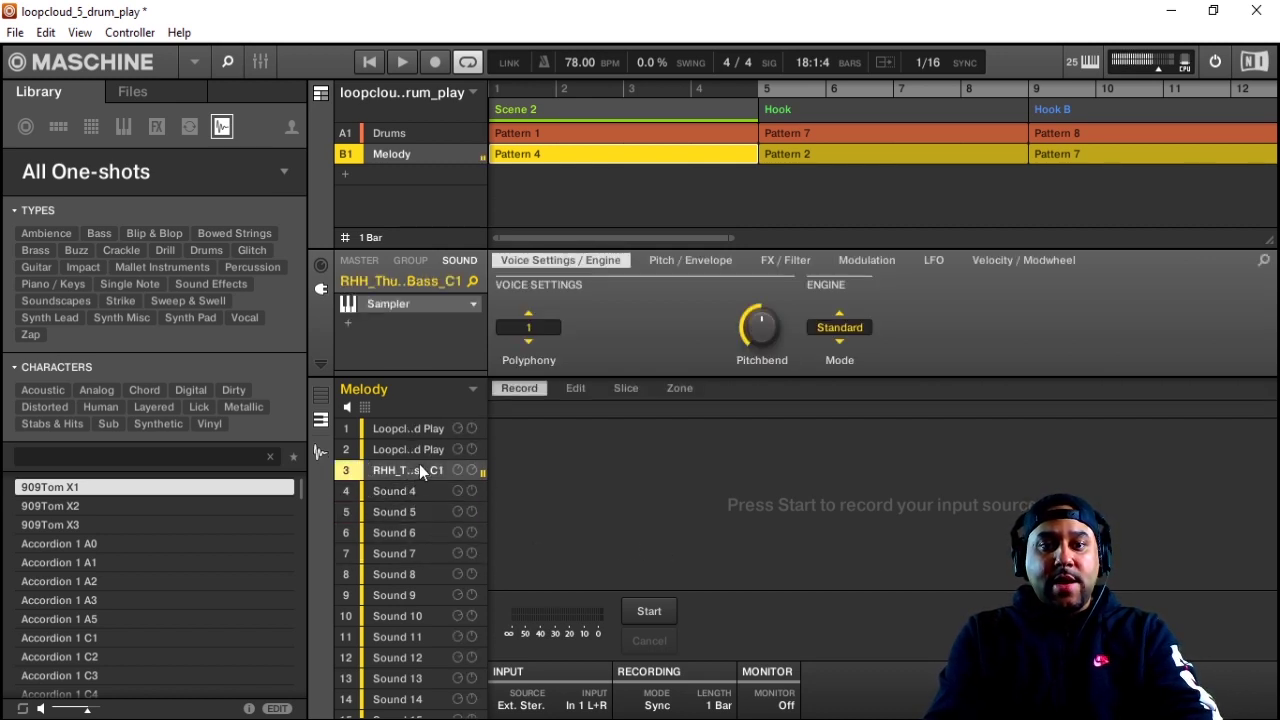
{"action": "left_click", "coordinate": [421, 532]}
{"action": "left_click", "coordinate": [416, 476]}
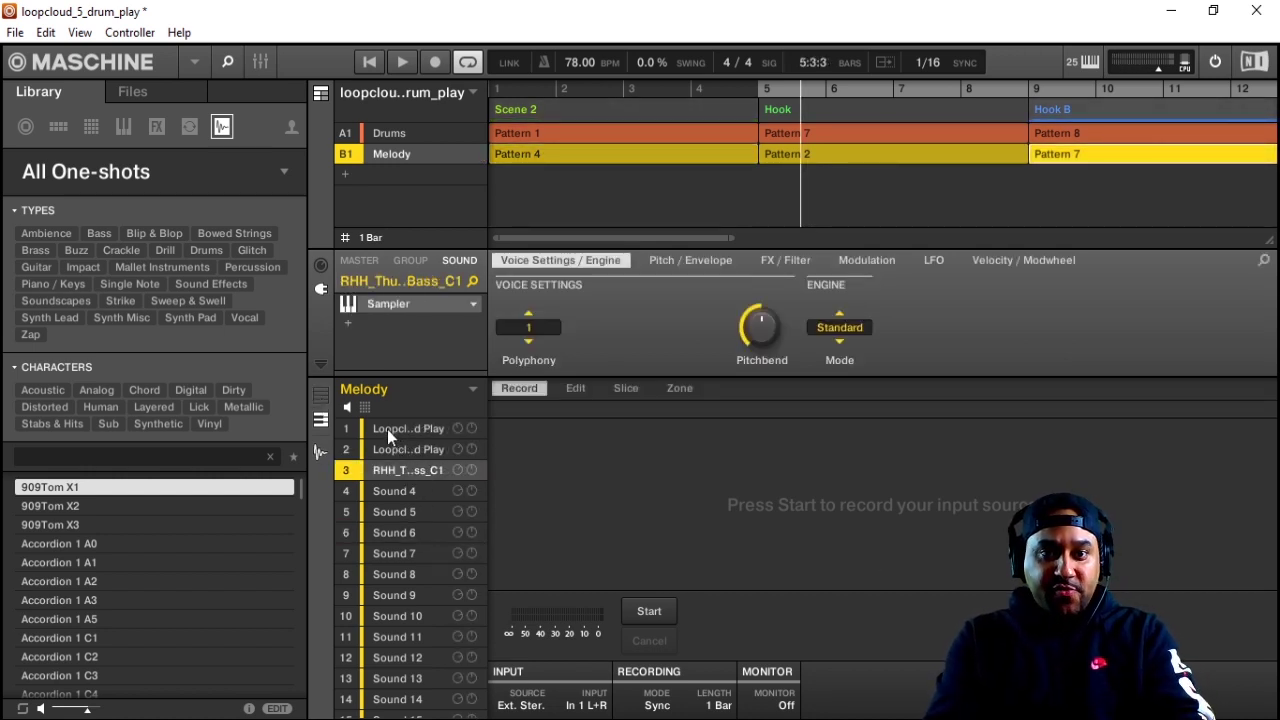
{"action": "left_click", "coordinate": [317, 438]}
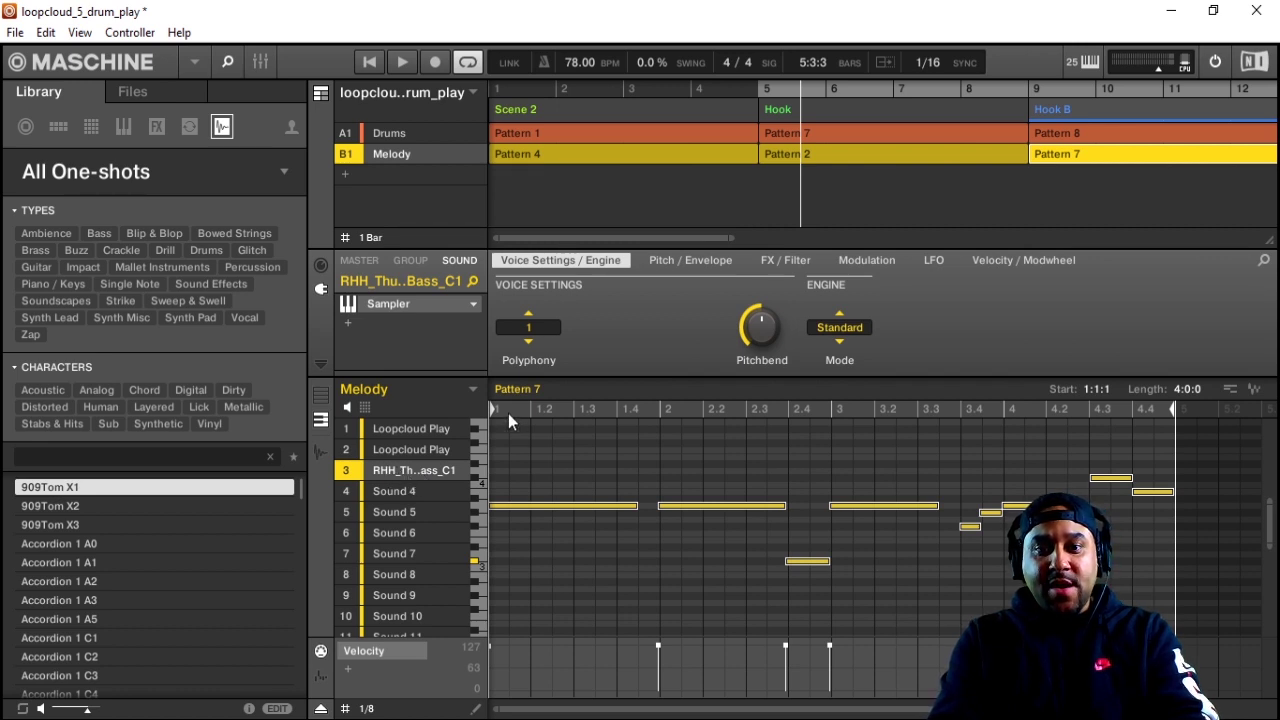
{"action": "left_click", "coordinate": [347, 470], "text": "shift"}
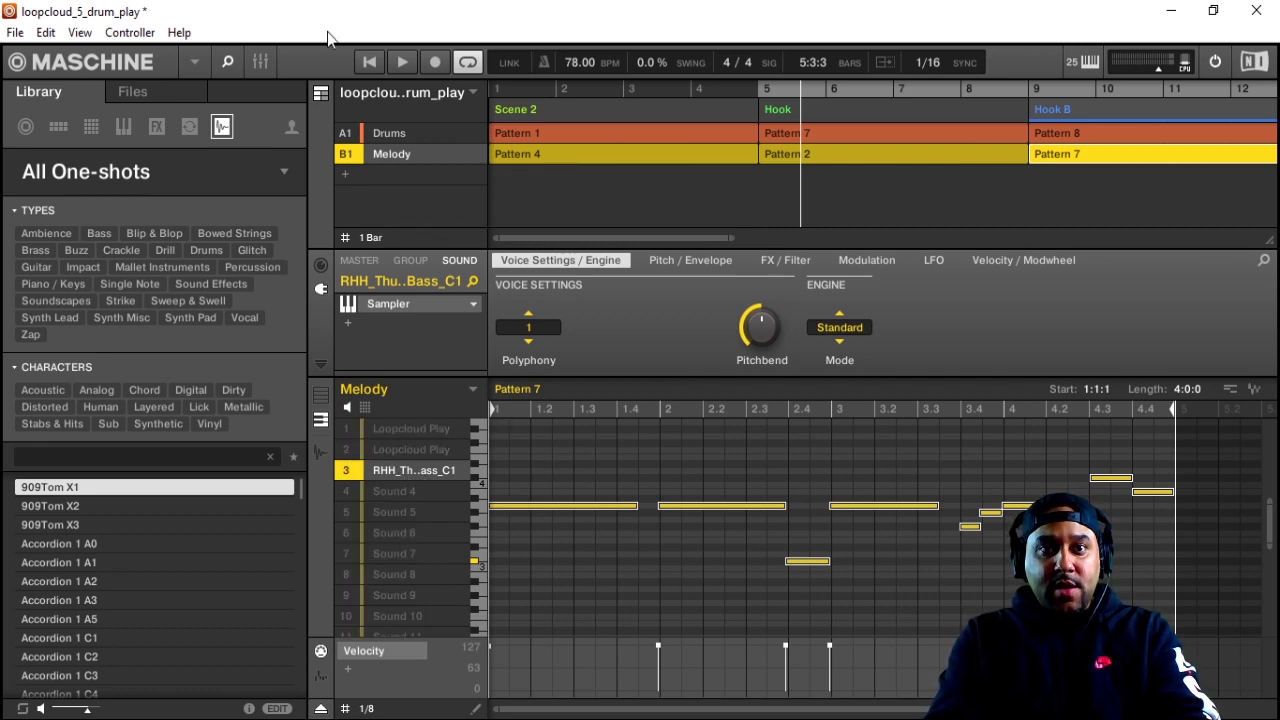
- Open the Loopcloud Drum instrument in the Drums group, select pattern B and switch off its internal pattern playback
{"action": "left_click", "coordinate": [345, 133]}
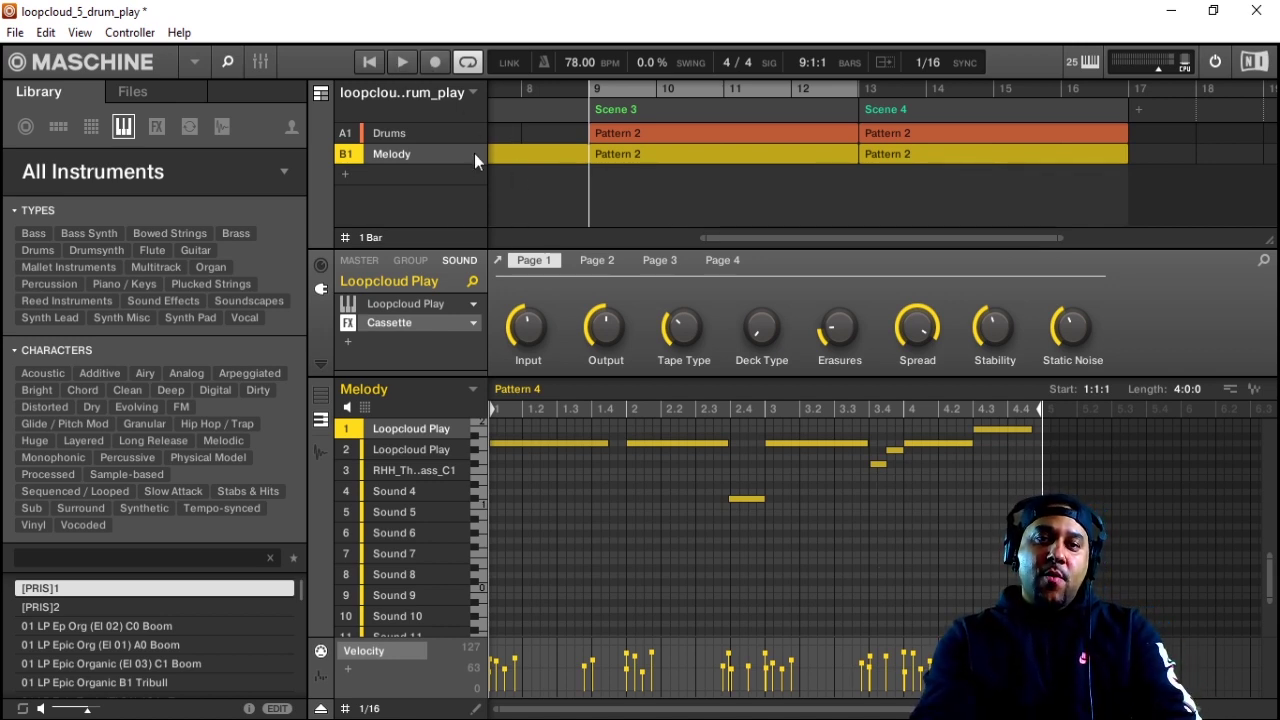
{"action": "left_click", "coordinate": [421, 140]}
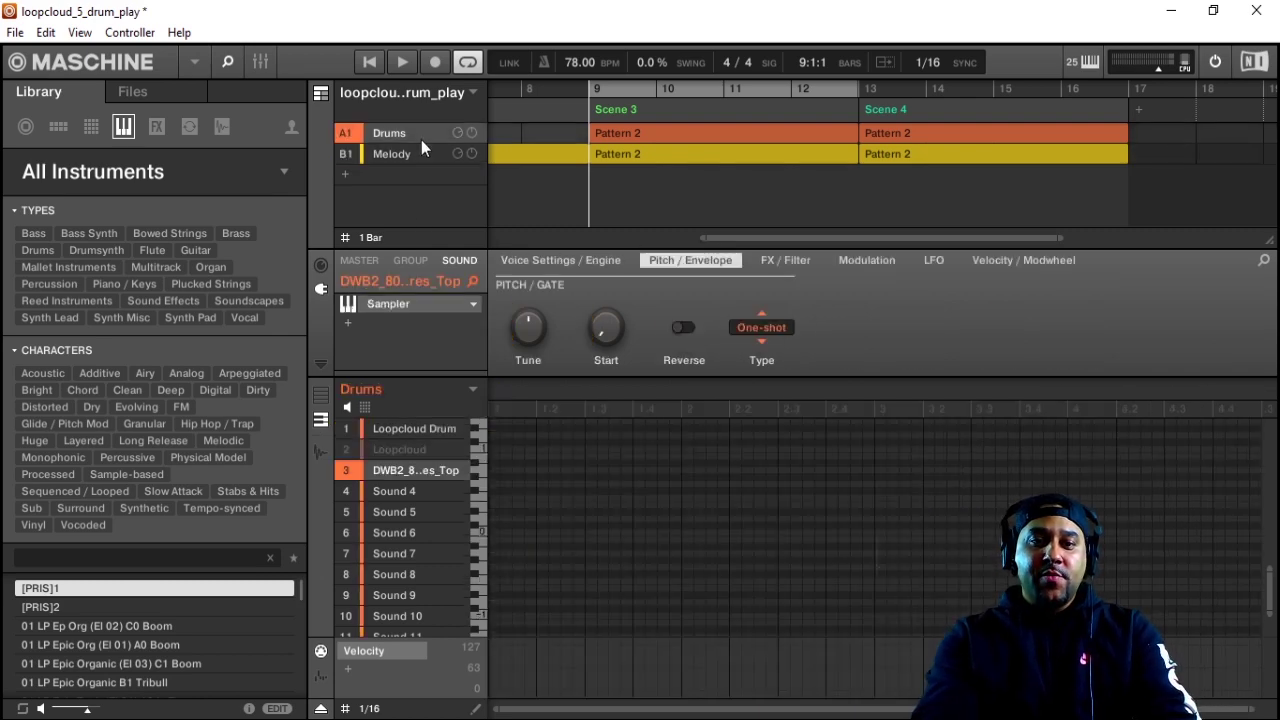
{"action": "left_click", "coordinate": [401, 427]}
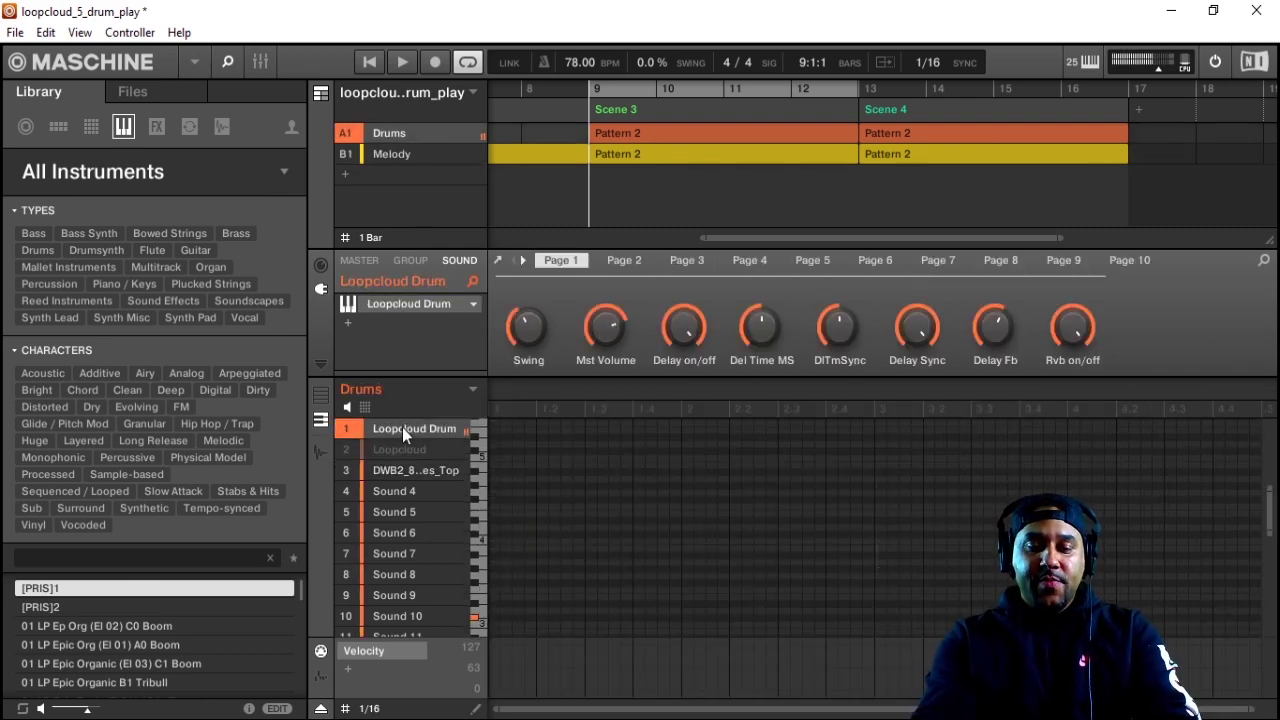
{"action": "left_click", "coordinate": [423, 305]}
{"action": "left_click", "coordinate": [353, 617]}
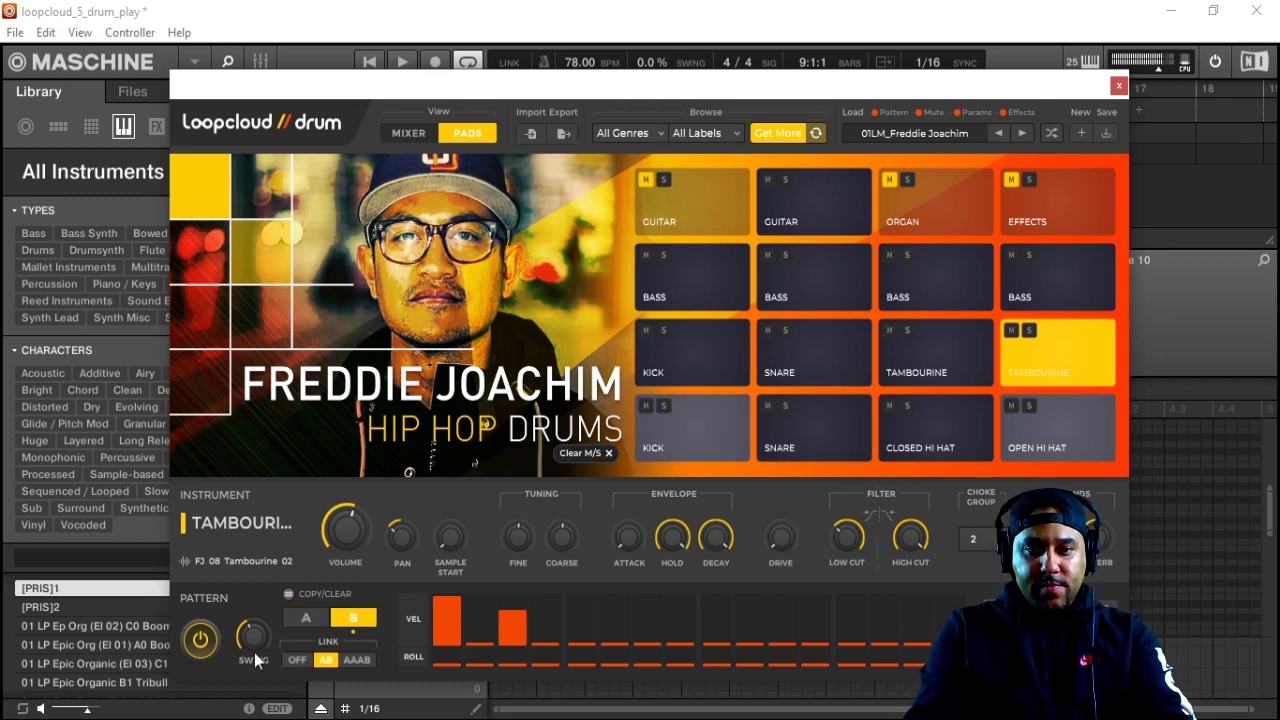
{"action": "left_click", "coordinate": [201, 639]}
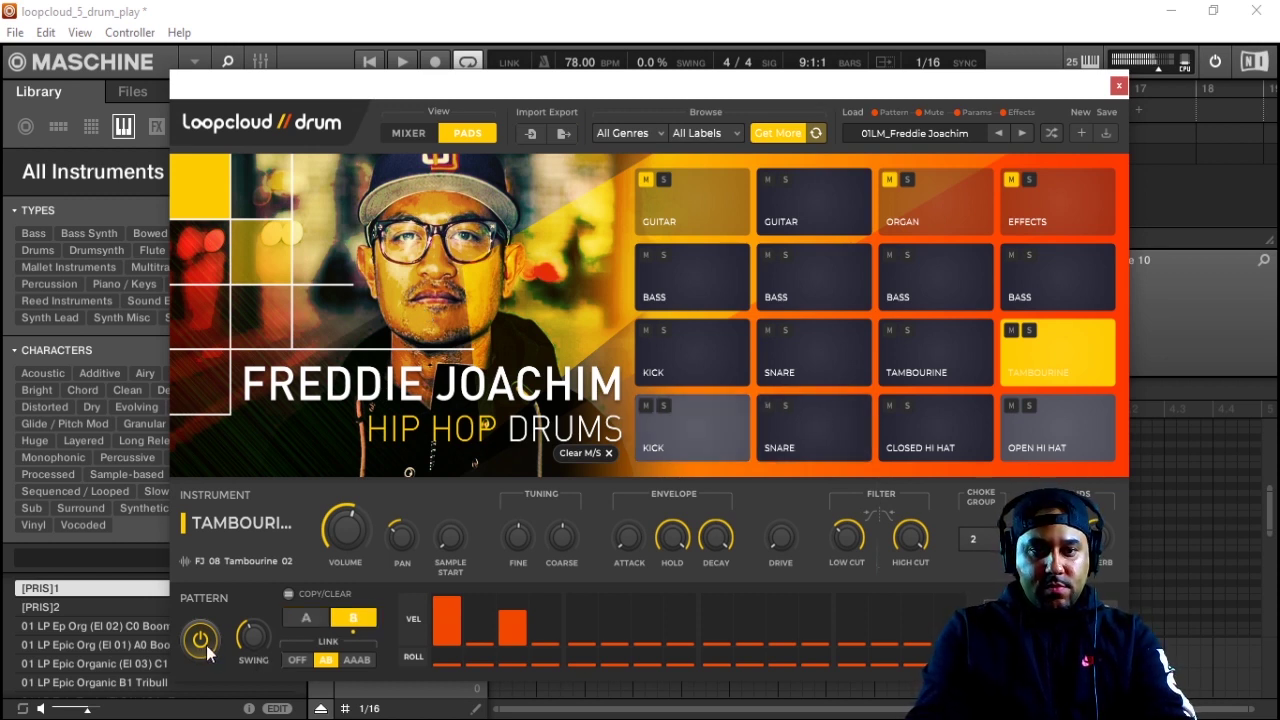
- Render an audio mixdown of the 01LM_Freddie Joachim drum pattern in Loopcloud Drum
{"action": "left_click", "coordinate": [565, 134]}
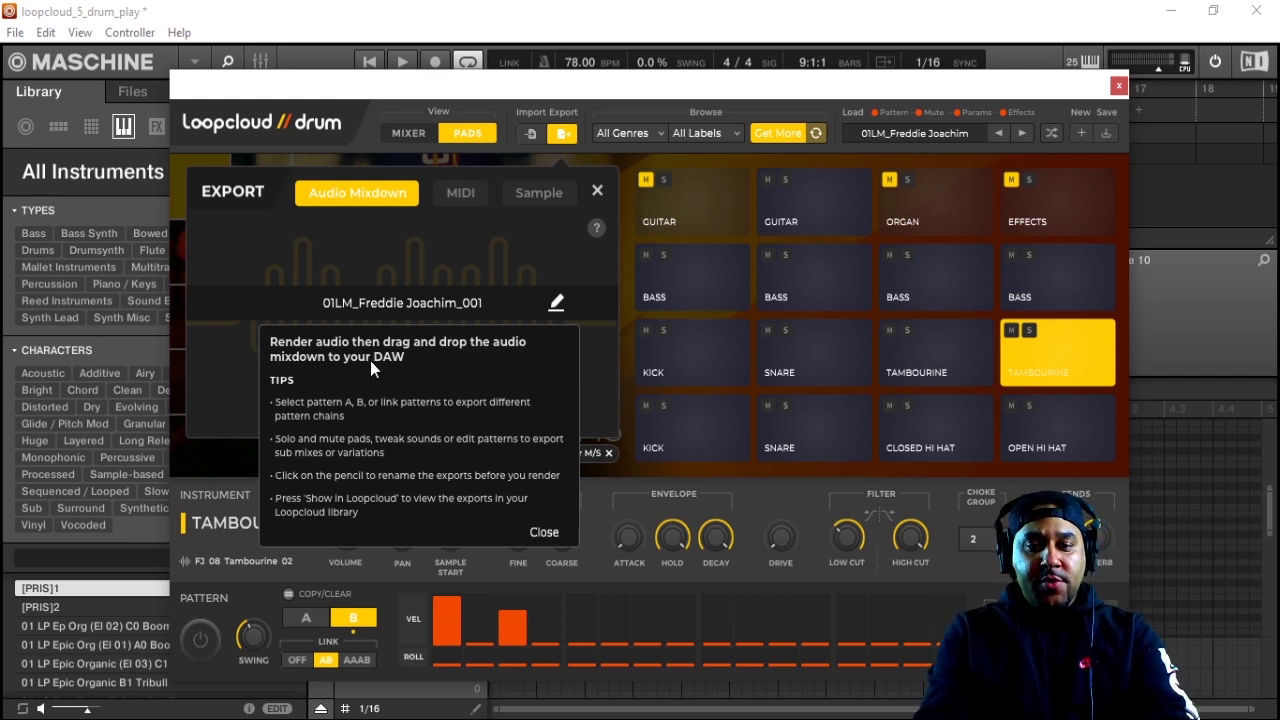
{"action": "left_click", "coordinate": [544, 532]}
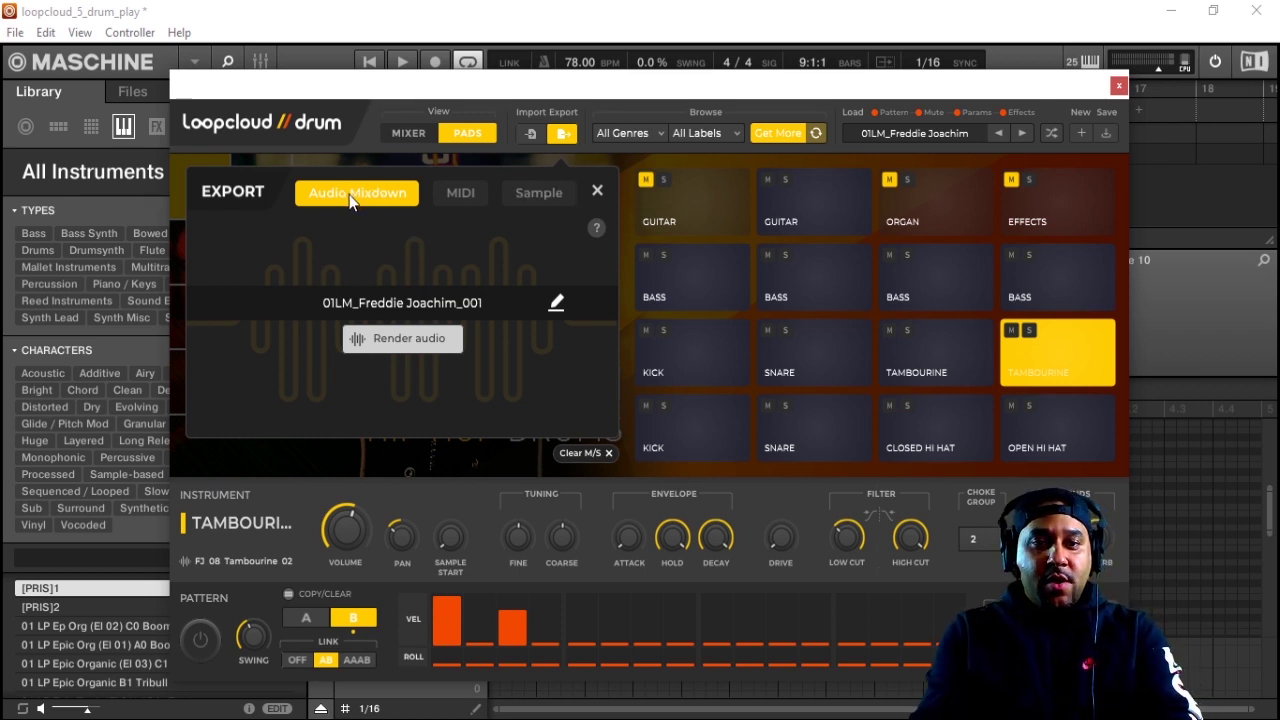
{"action": "left_click", "coordinate": [393, 341]}
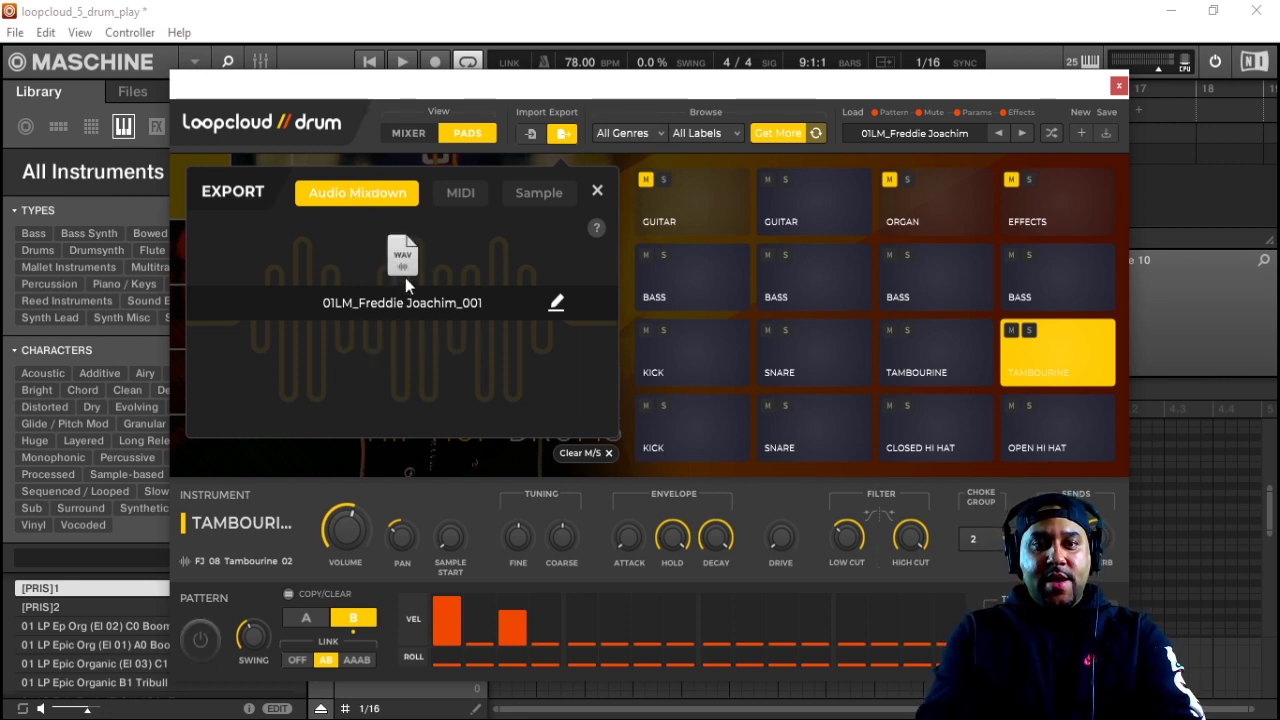
- Place the rendered 01LM_Freddie Joachim_001 WAV on Sound 4 of the Drums group
{"action": "mouse_move", "coordinate": [405, 256]}
{"action": "left_click_drag", "start_coordinate": [405, 256], "coordinate": [1023, 257]}
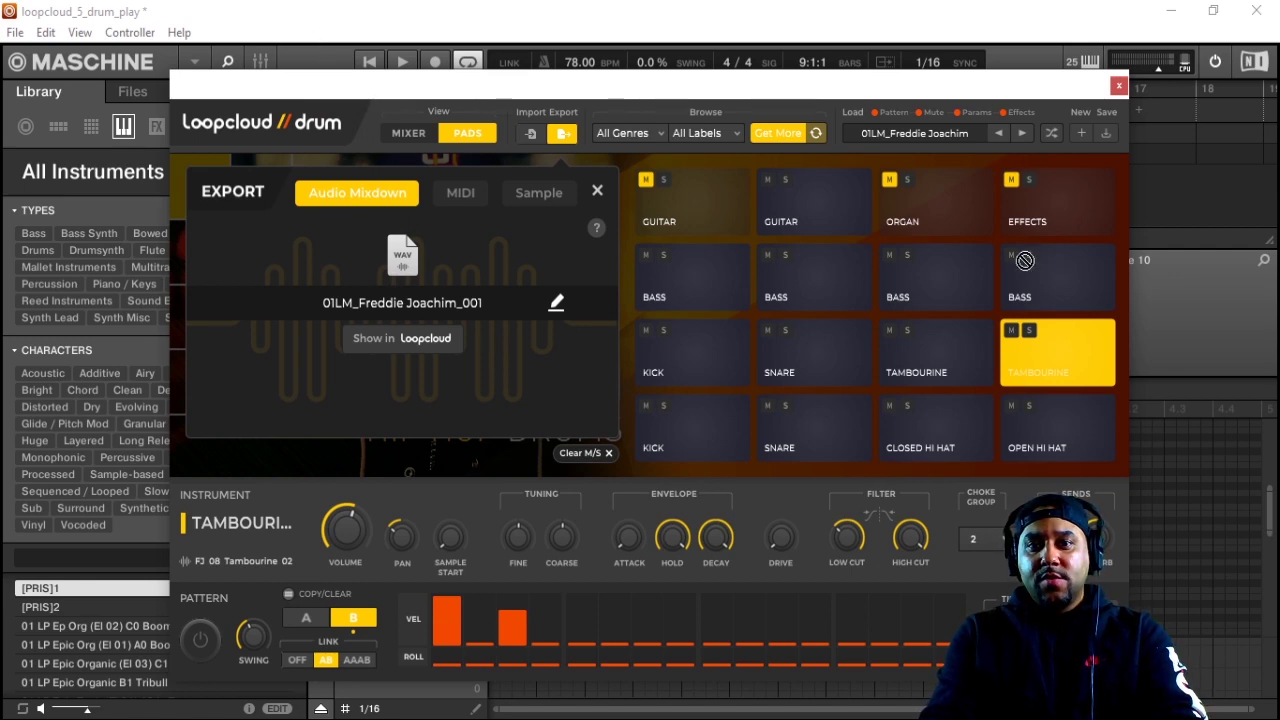
{"action": "left_click_drag", "start_coordinate": [614, 91], "coordinate": [1096, 104]}
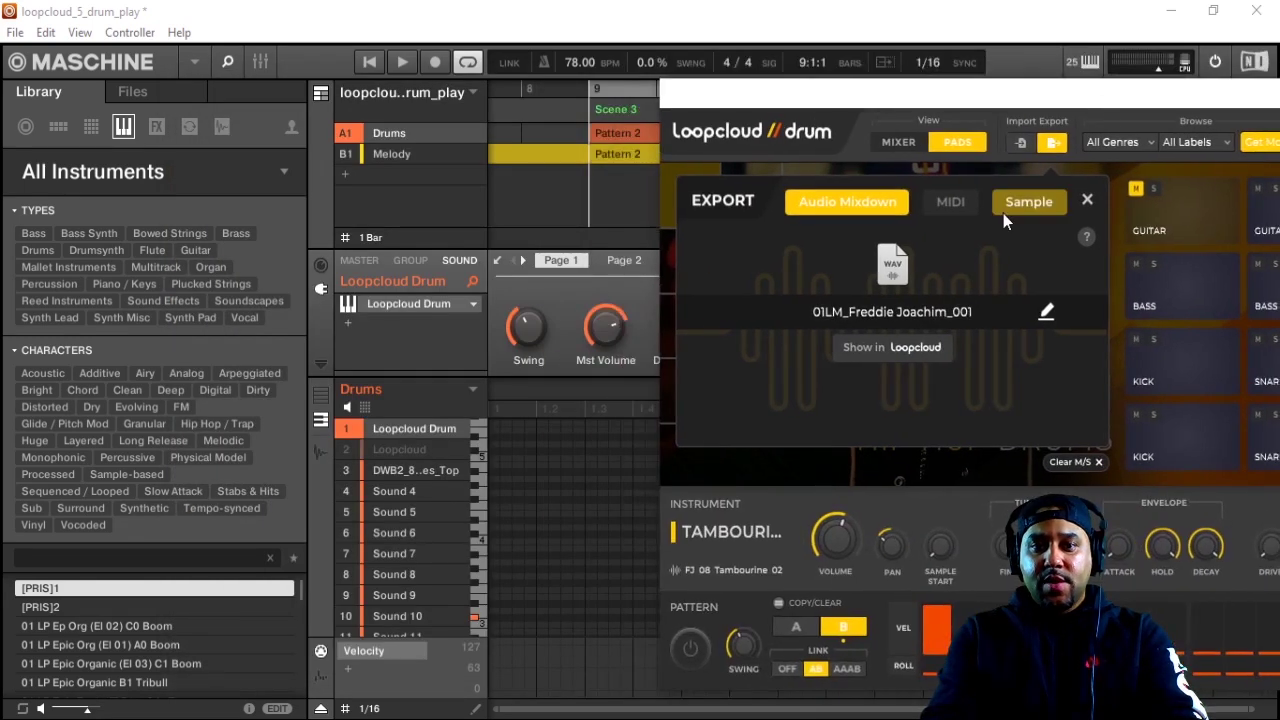
{"action": "left_click_drag", "start_coordinate": [893, 263], "coordinate": [402, 491]}
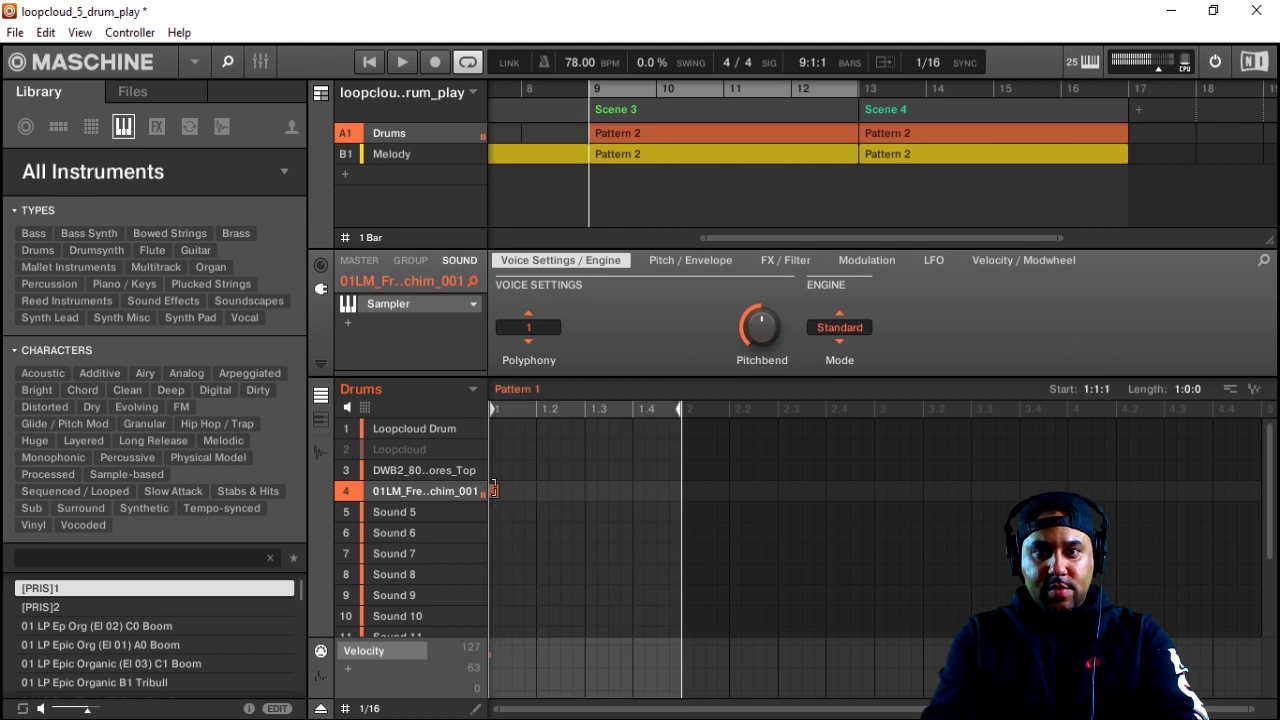
- Lengthen the Drums group's Pattern 1 to four bars and draw a full-length note for 01LM_Freddie Joachim_001 in Scene 3's Pattern 2
{"action": "left_click_drag", "start_coordinate": [682, 409], "coordinate": [1100, 523]}
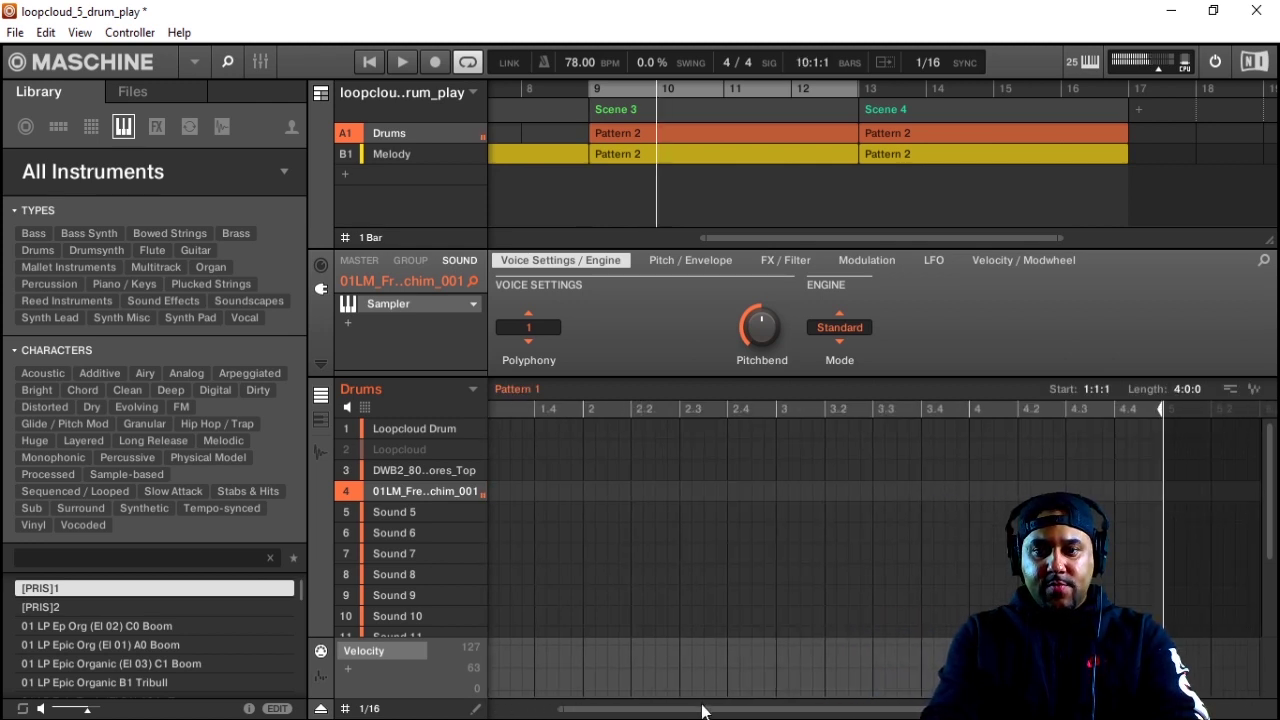
{"action": "left_click_drag", "start_coordinate": [700, 709], "coordinate": [586, 711]}
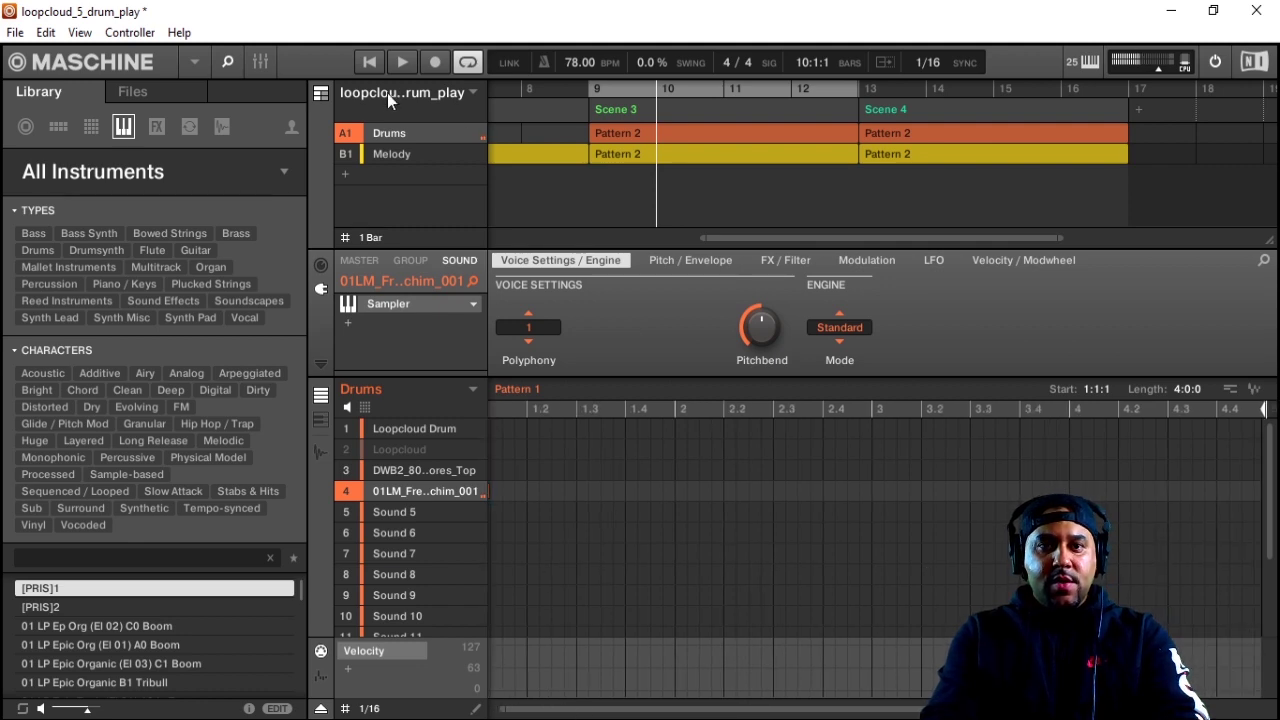
{"action": "left_click", "coordinate": [420, 444]}
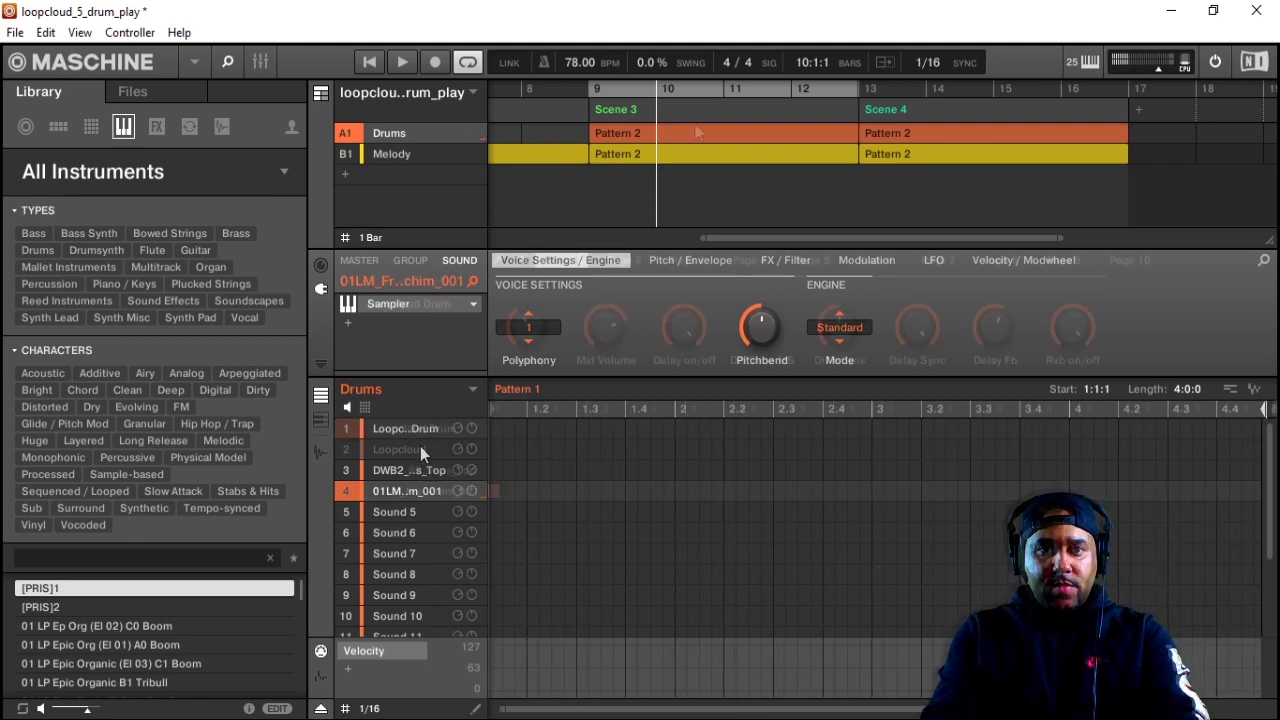
{"action": "left_click", "coordinate": [693, 132]}
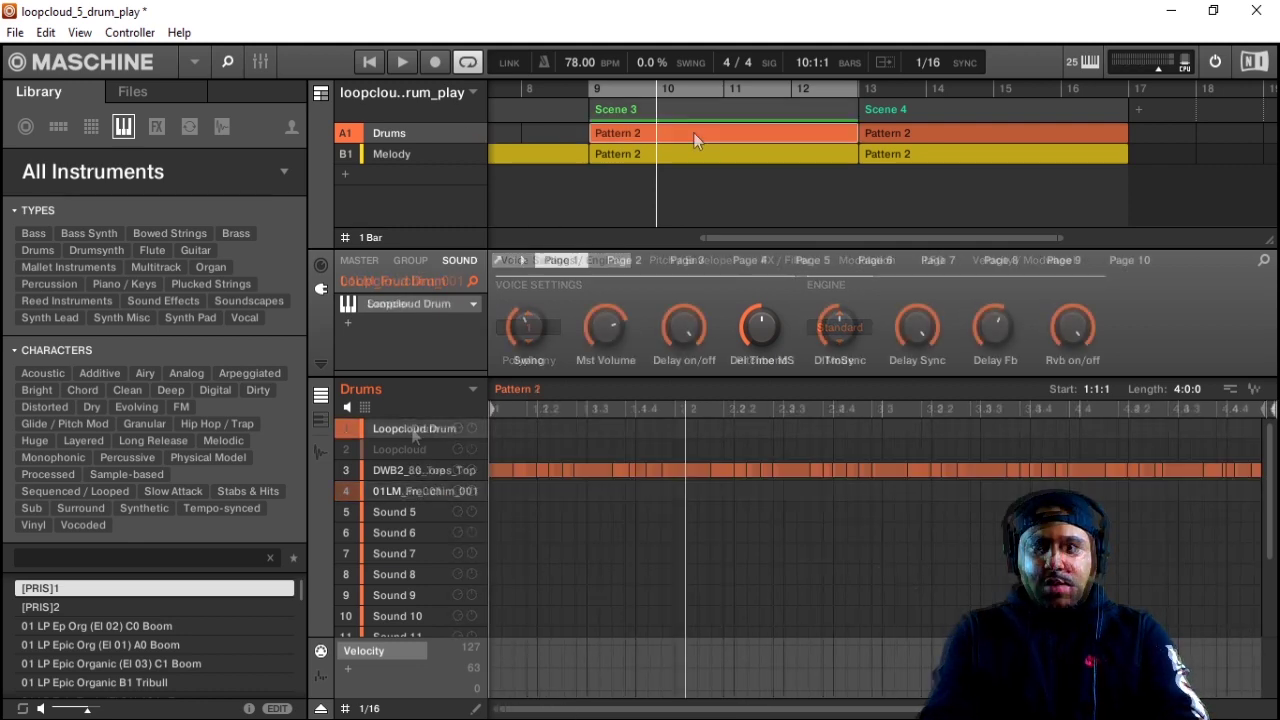
{"action": "left_click", "coordinate": [497, 489]}
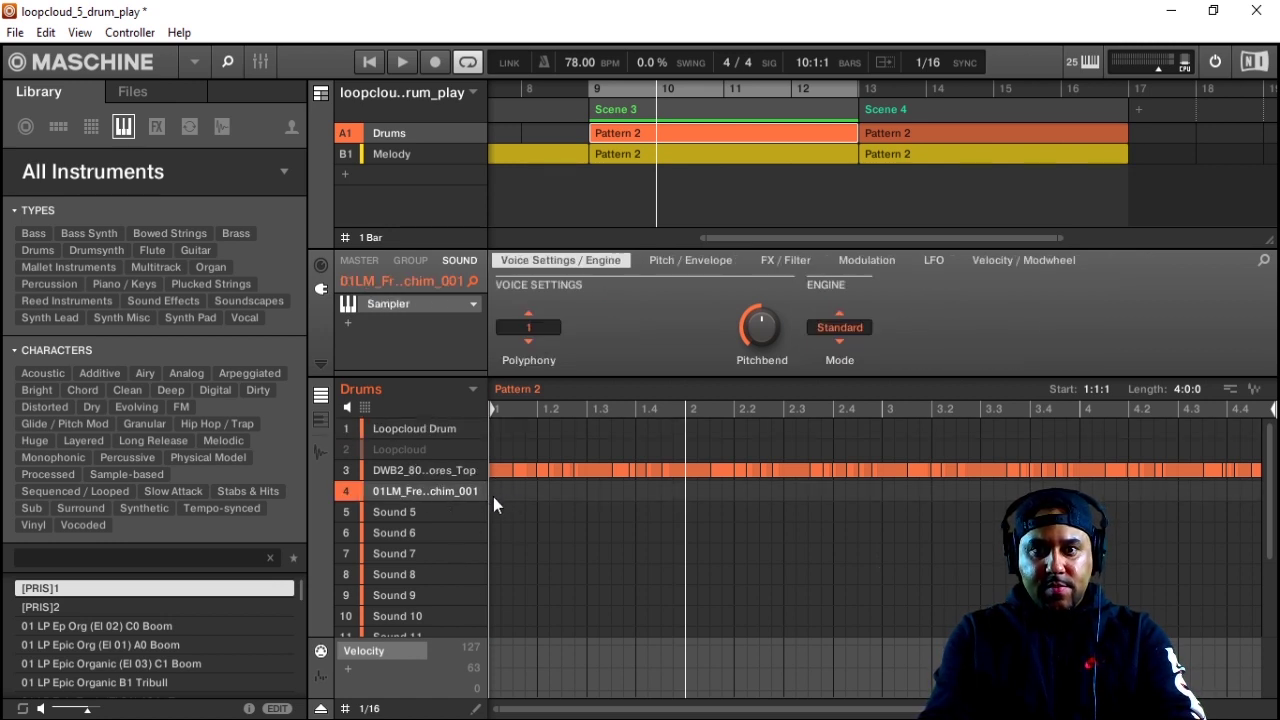
{"action": "left_click_drag", "start_coordinate": [493, 497], "coordinate": [1180, 536]}
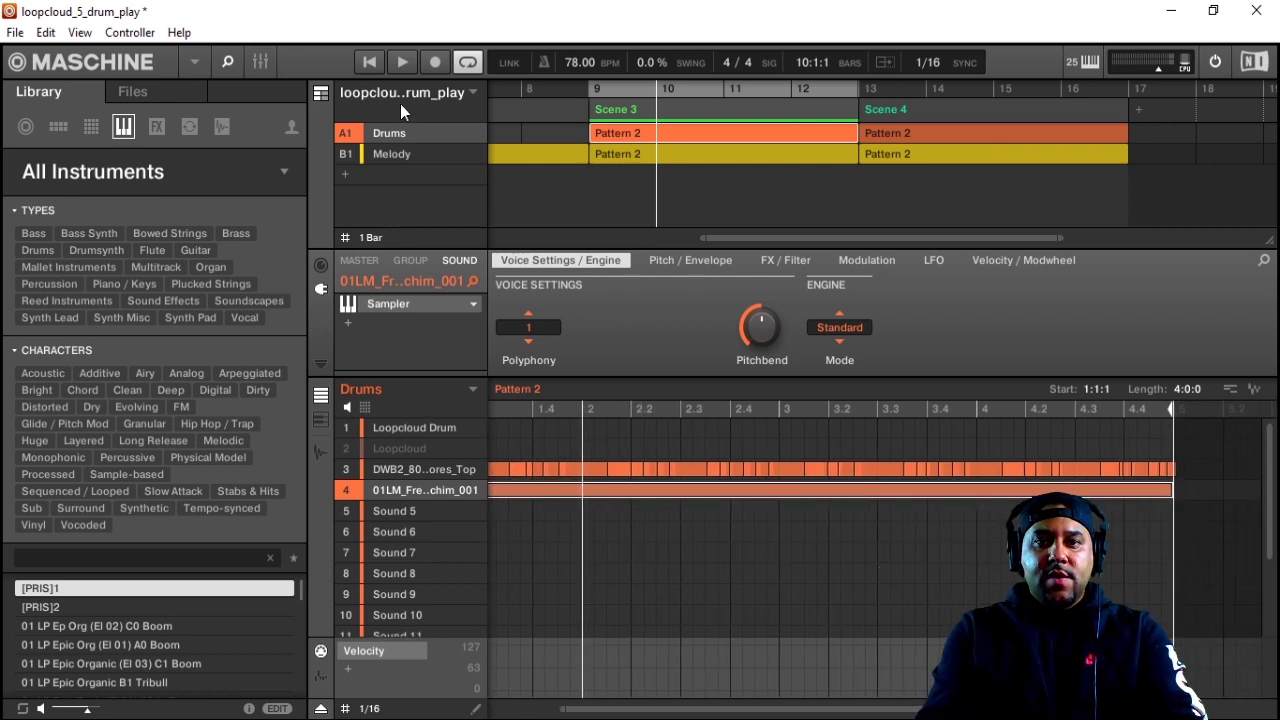
- Play Scene 3 from its start to hear the rendered drum mixdown with the melody
{"action": "left_click", "coordinate": [371, 63]}
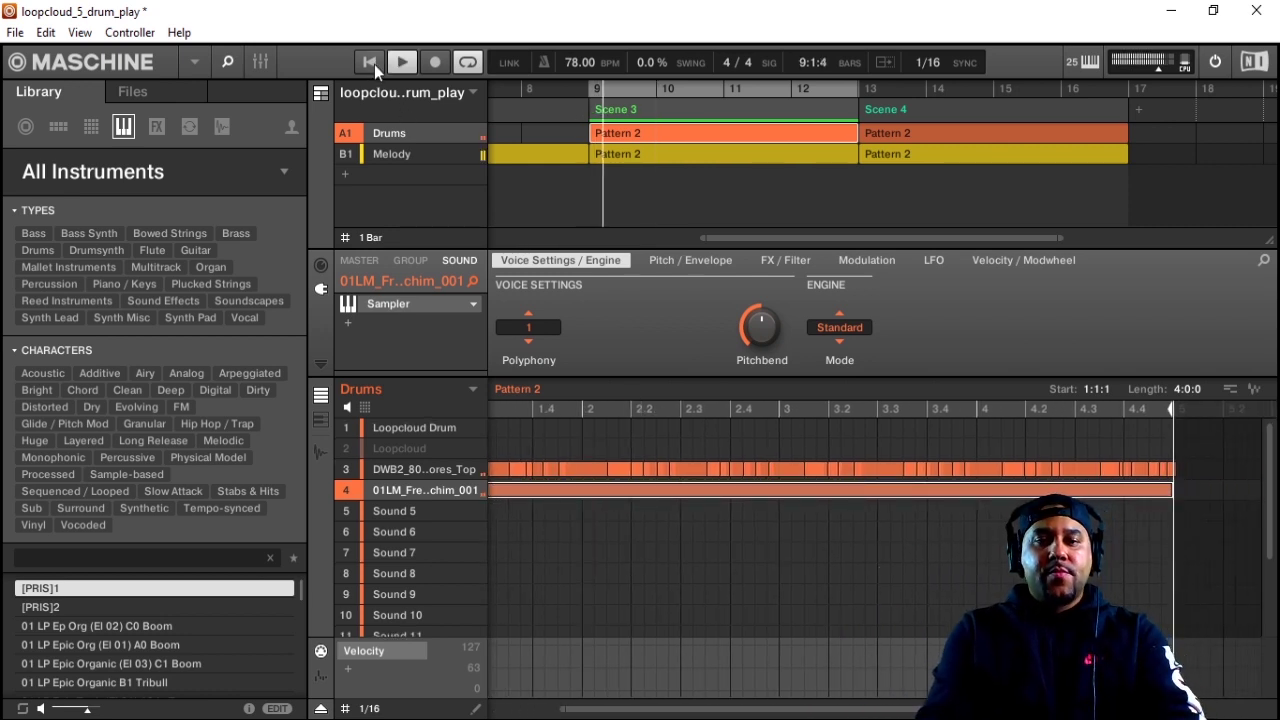
{"action": "mouse_move", "coordinate": [416, 488]}
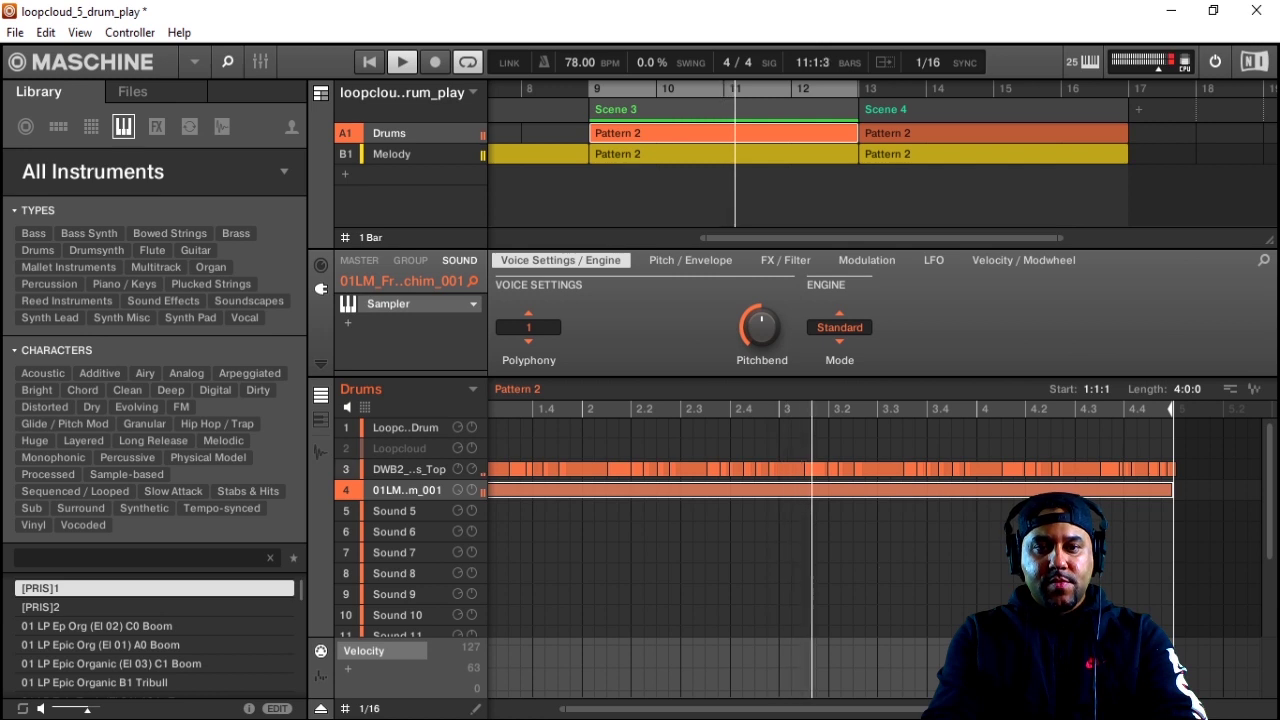
{"action": "left_click", "coordinate": [457, 488]}
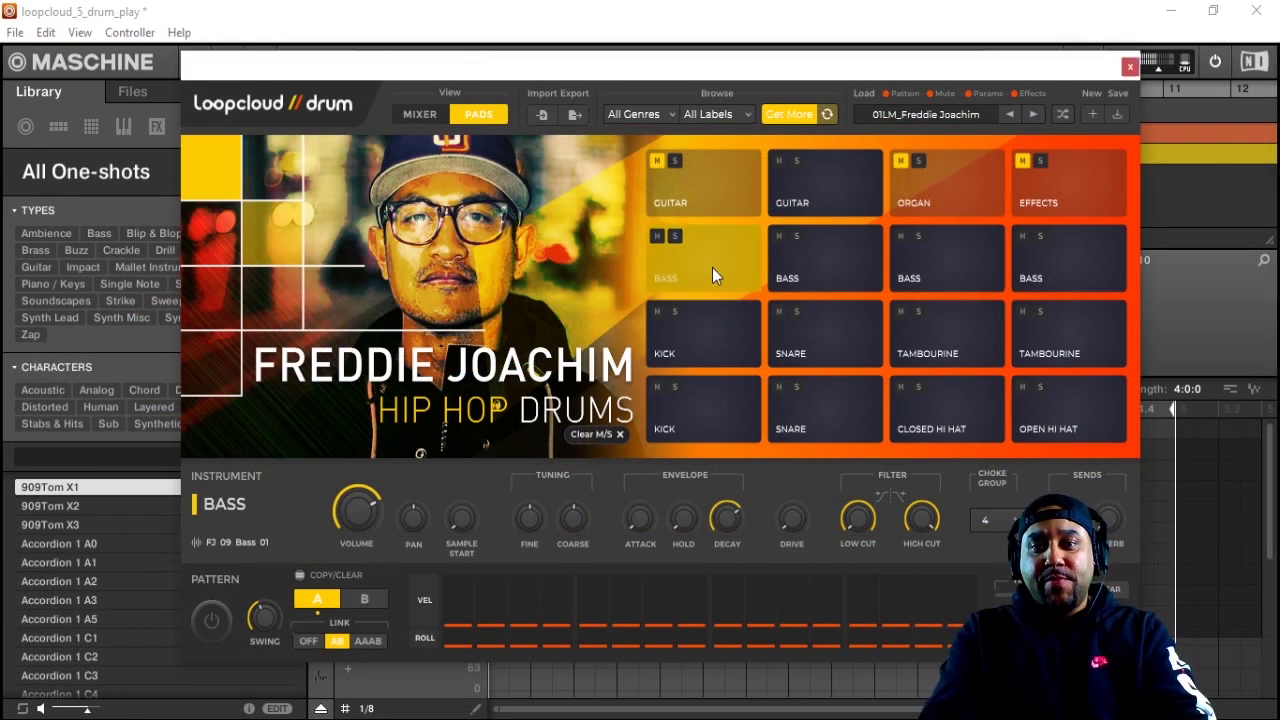
- Select Loopcloud Drum's first Bass pad, open sample import and search Loopcloud's one-shots for crash
{"action": "left_click", "coordinate": [712, 267]}
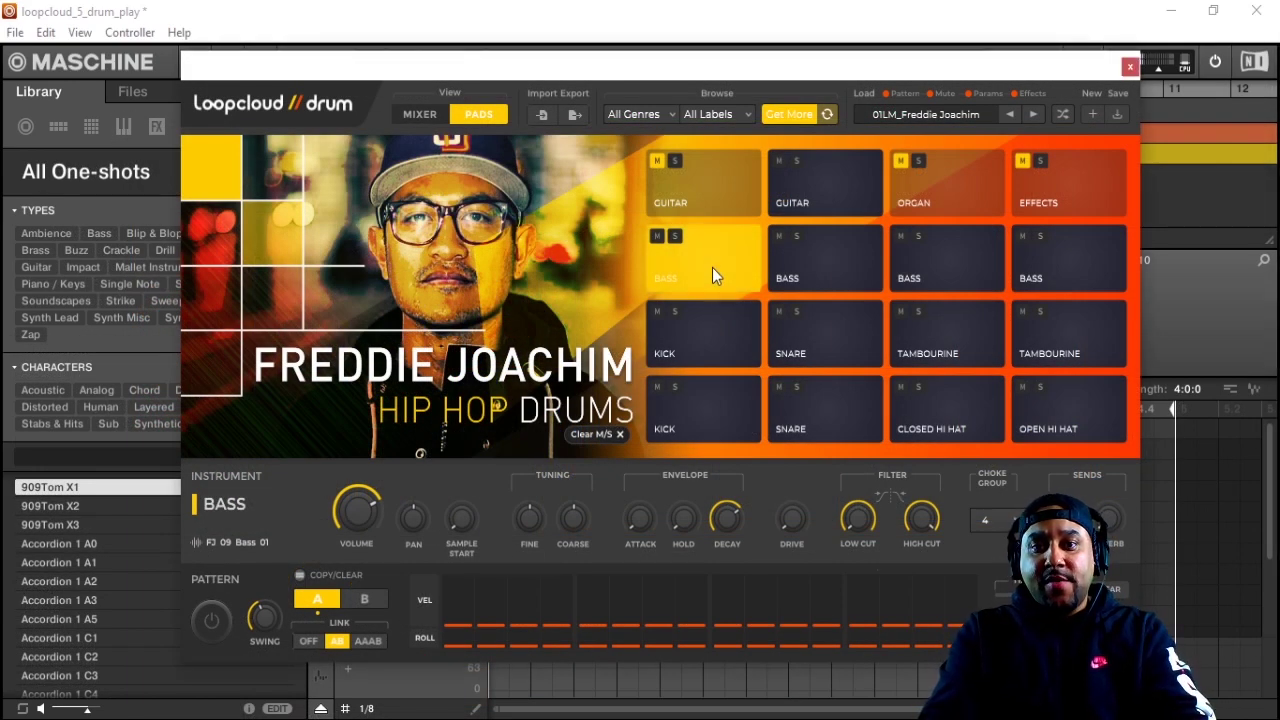
{"action": "left_click", "coordinate": [542, 117]}
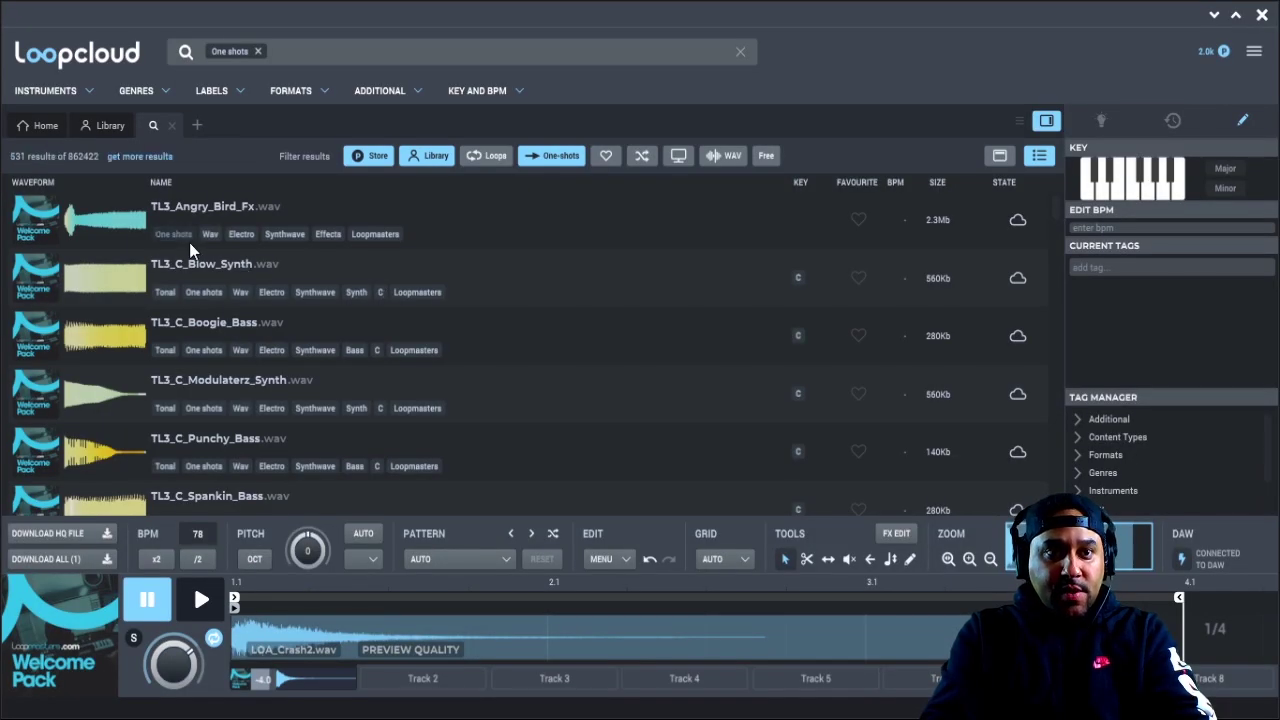
{"action": "left_click", "coordinate": [285, 57]}
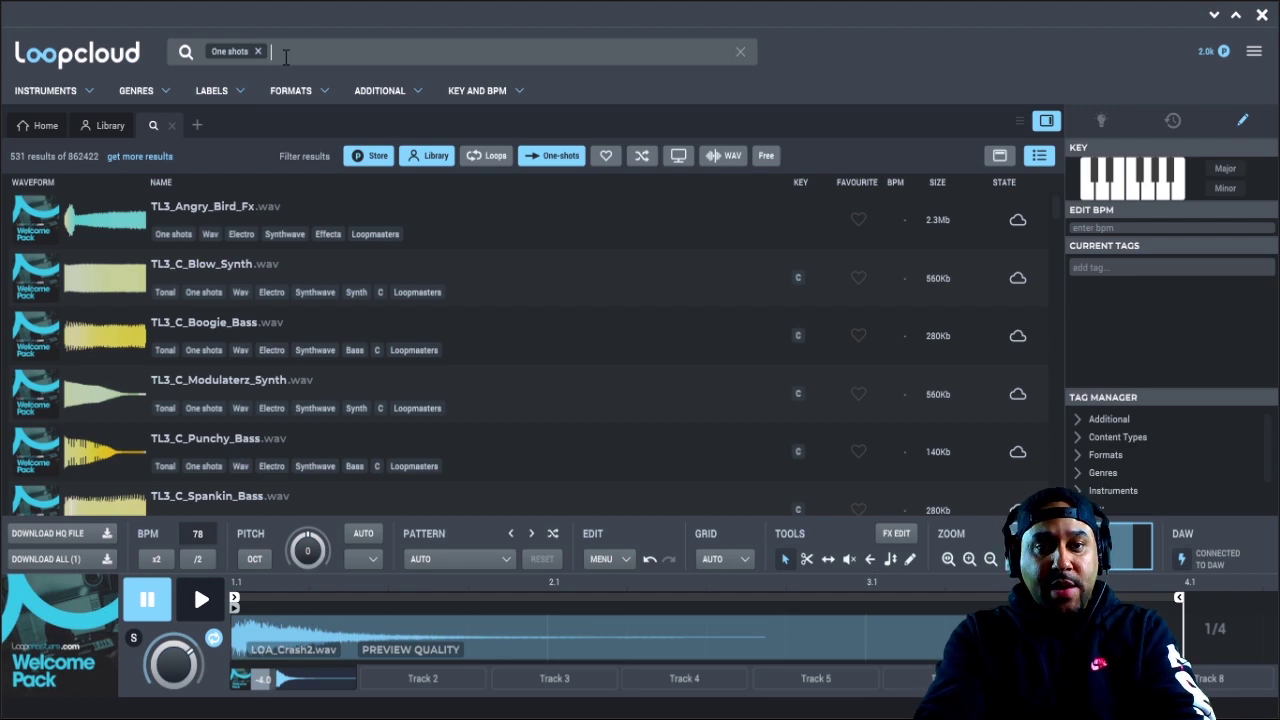
{"action": "type", "text": "crash"}
{"action": "key", "text": "Return"}
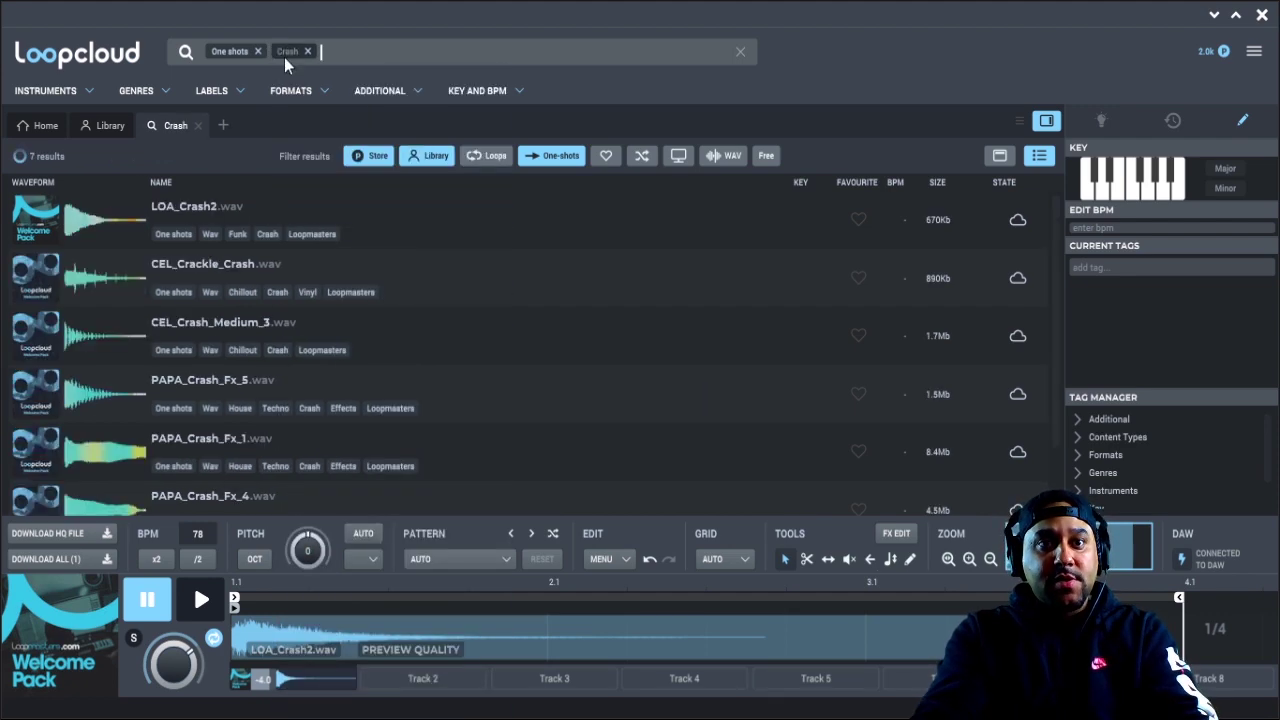
- Preview and buy the wattd_909_crash_67 one-shot, then import it from Loopcloud onto the first Bass pad
{"action": "left_click", "coordinate": [194, 604]}
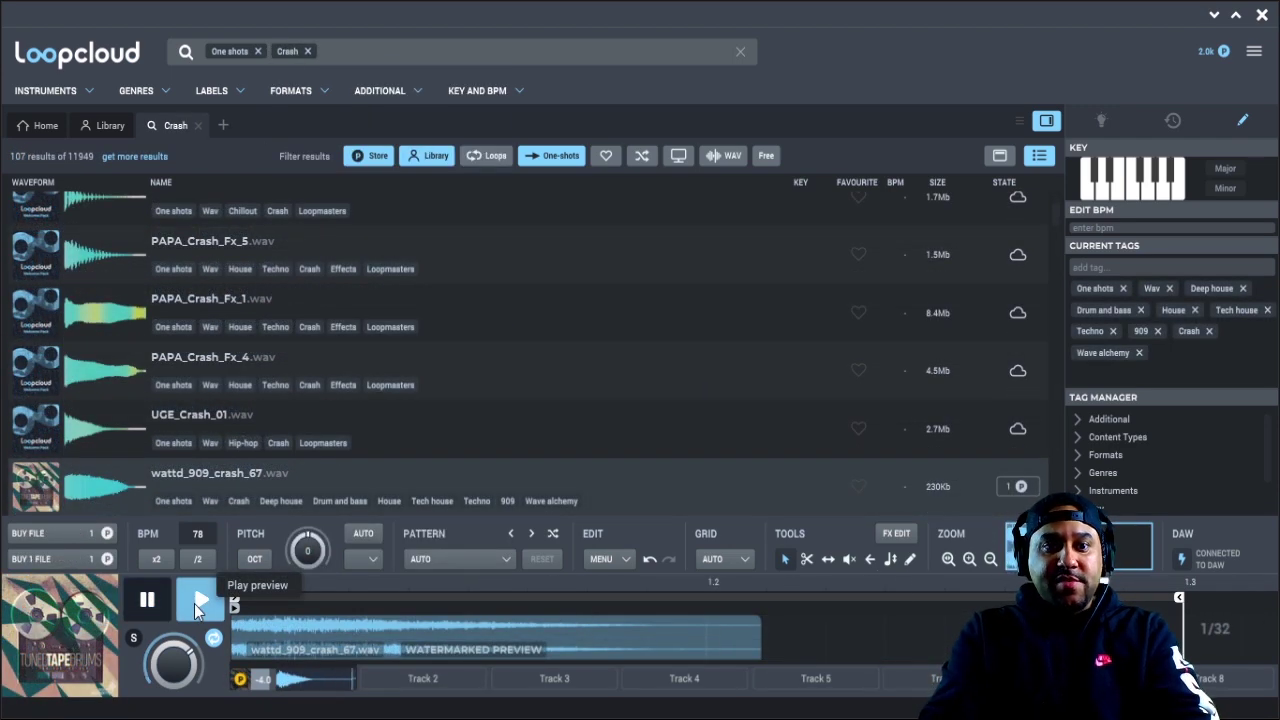
{"action": "left_click", "coordinate": [1017, 487]}
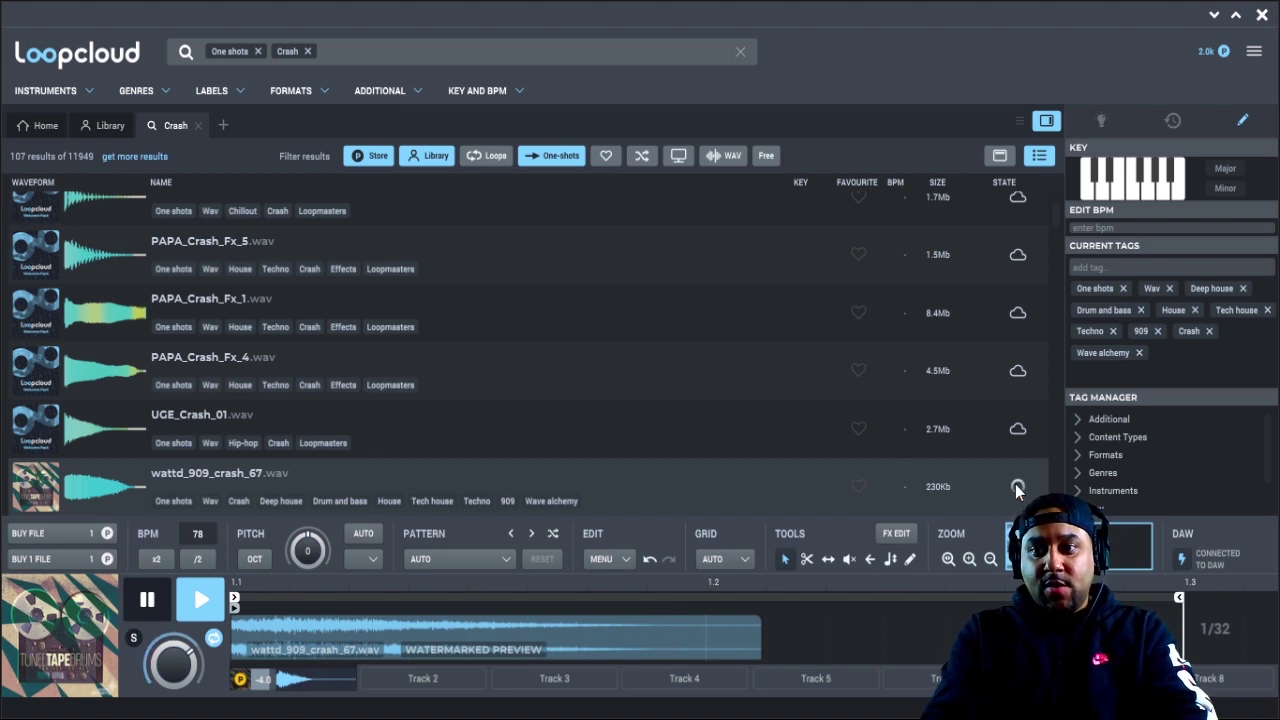
{"action": "left_click", "coordinate": [129, 606]}
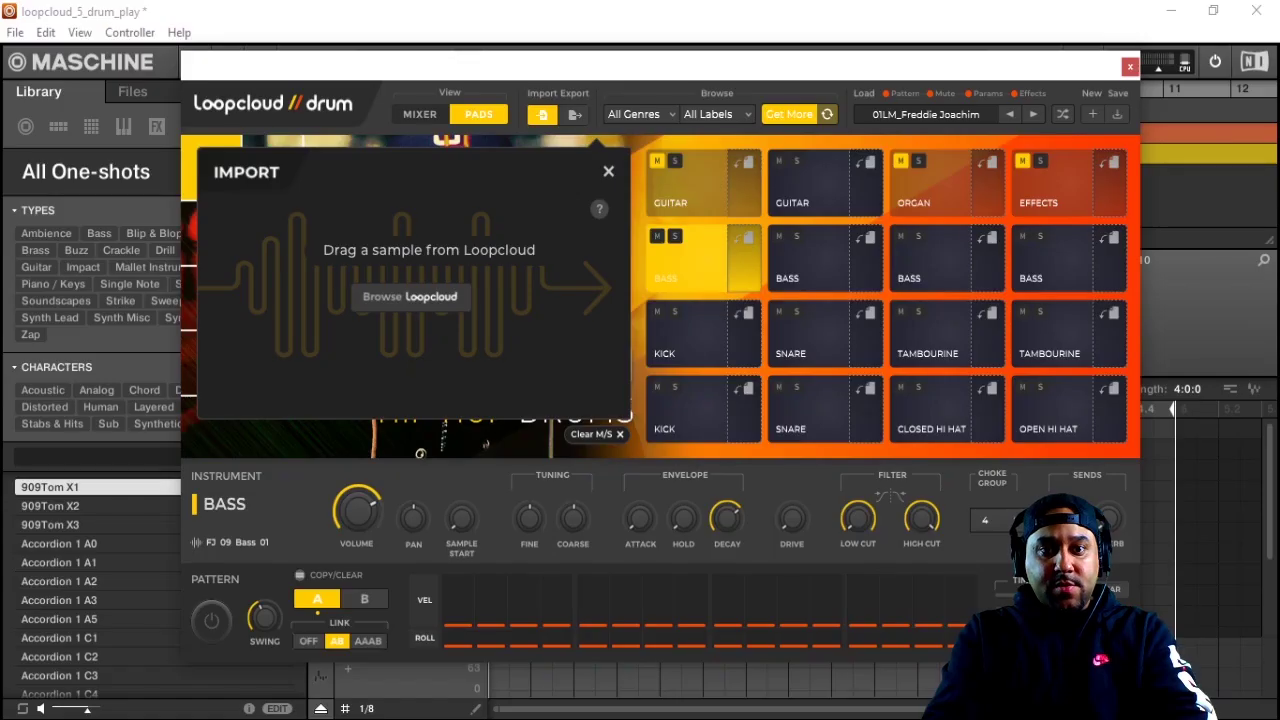
{"action": "left_click_drag", "start_coordinate": [660, 351], "coordinate": [706, 271]}
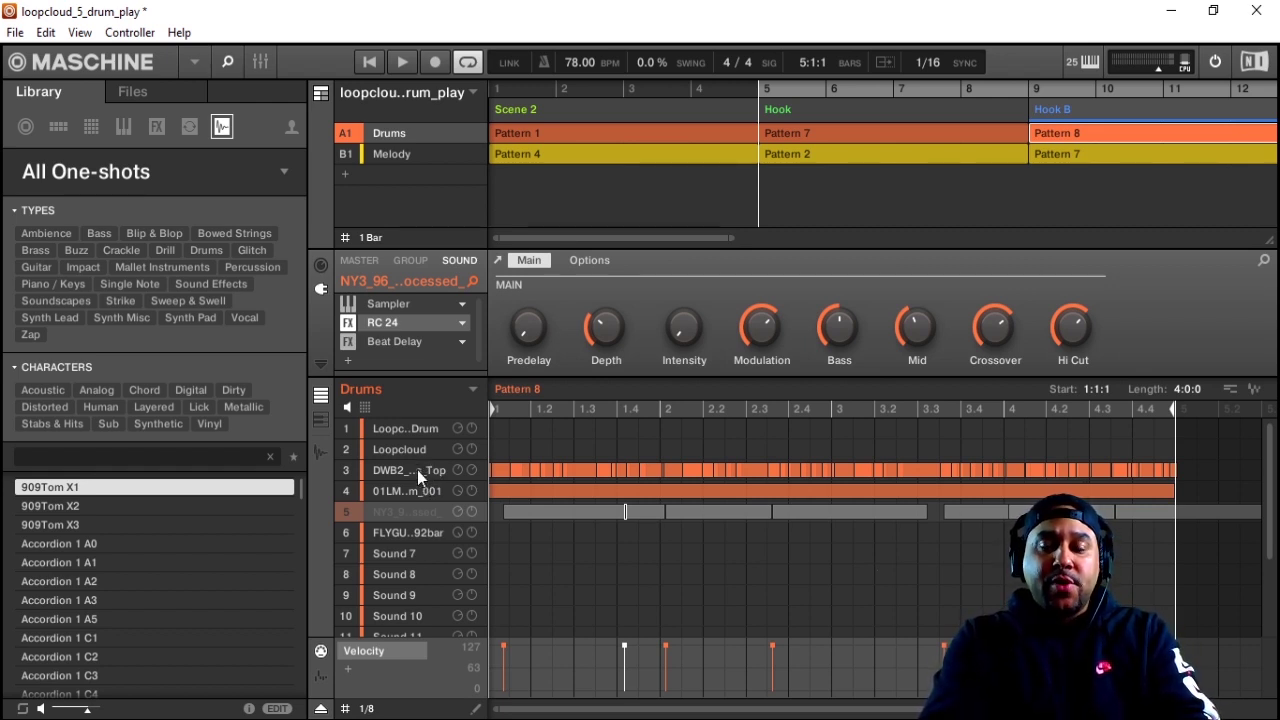
- Solo the DWB2_80 top loop on Sound 3 of the Drums group and play it from the Hook section
{"action": "left_click", "coordinate": [417, 470]}
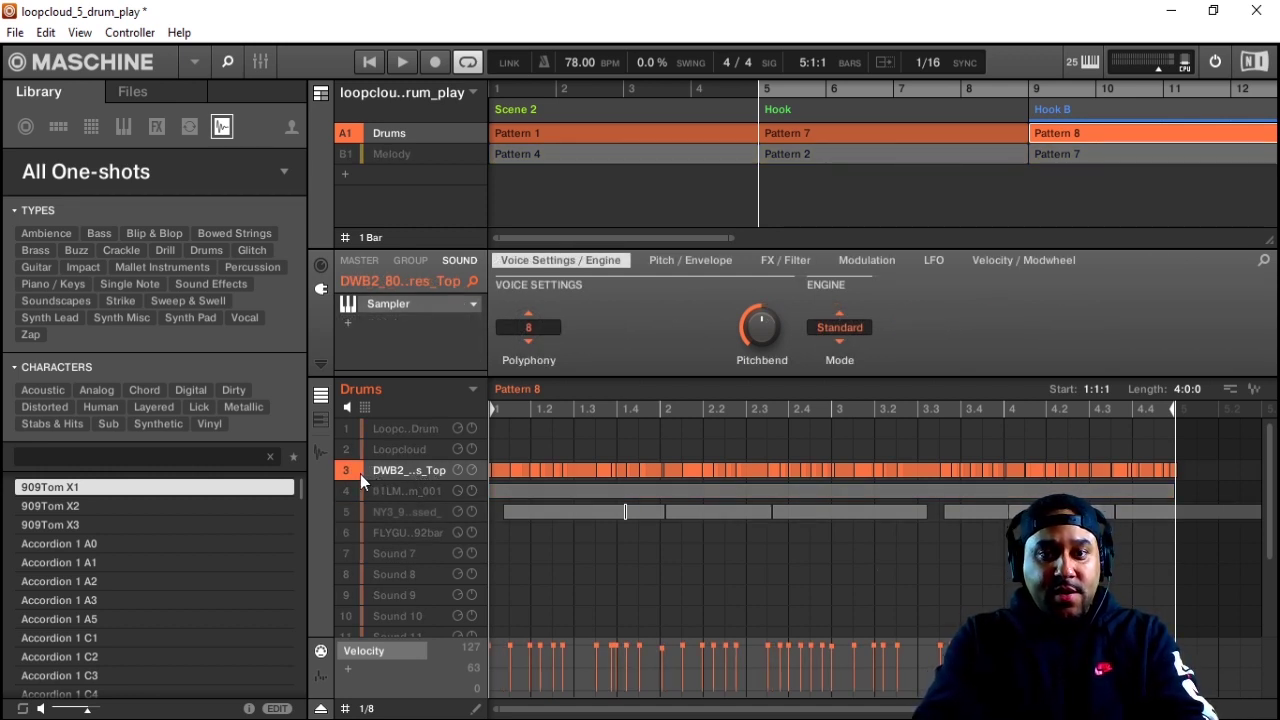
{"action": "left_click", "coordinate": [368, 61]}
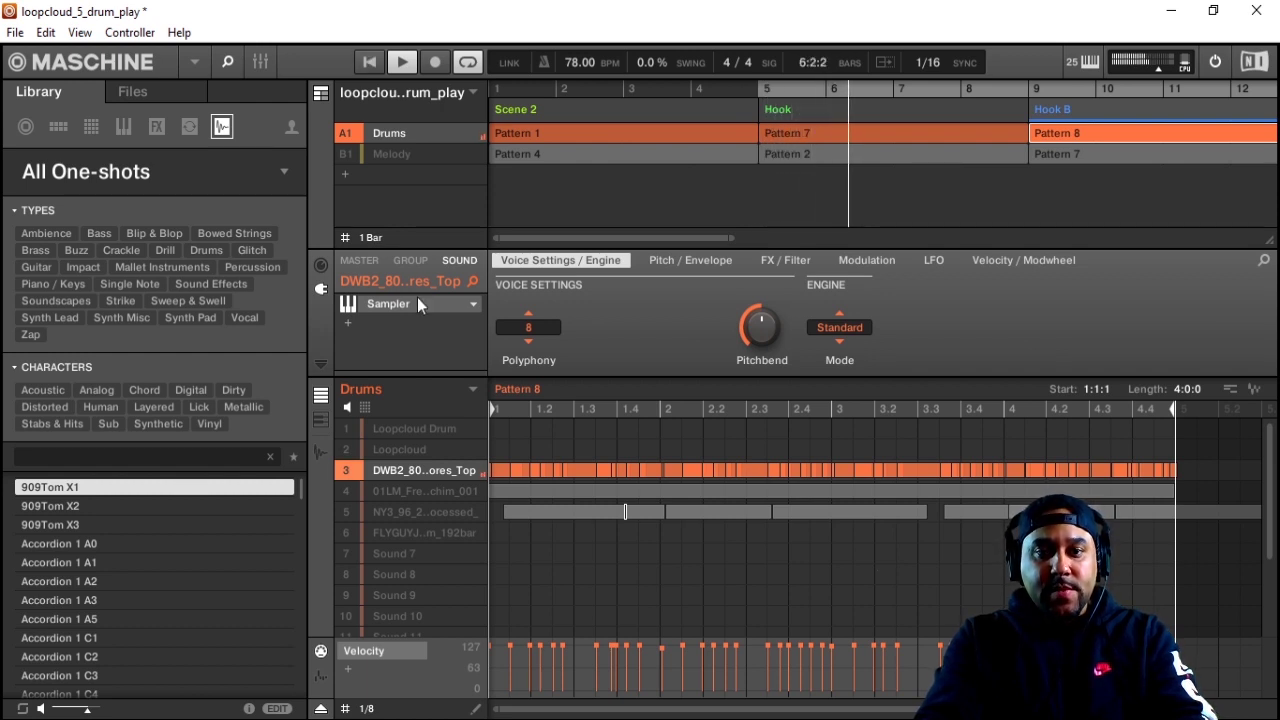
{"action": "key", "text": "space"}
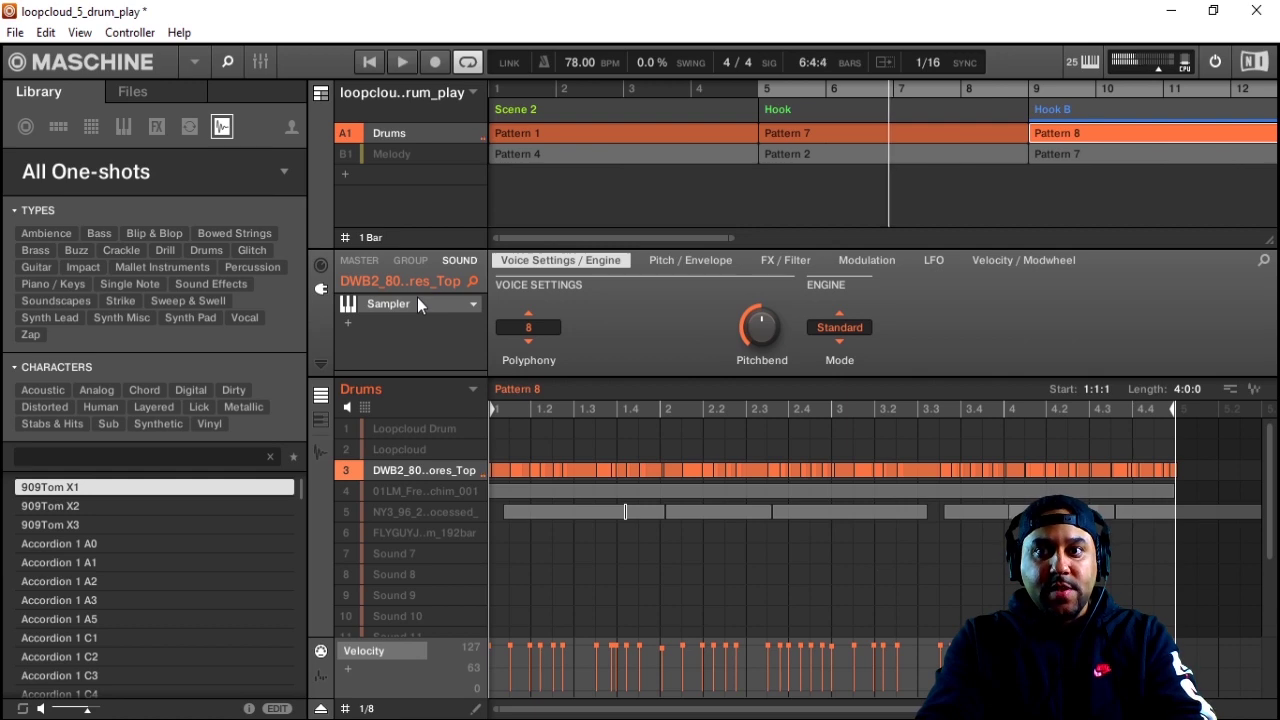
- Select the Melody group, play the Hook section with the drums and melody together, and return the playhead to bar 5
{"action": "left_click", "coordinate": [392, 153]}
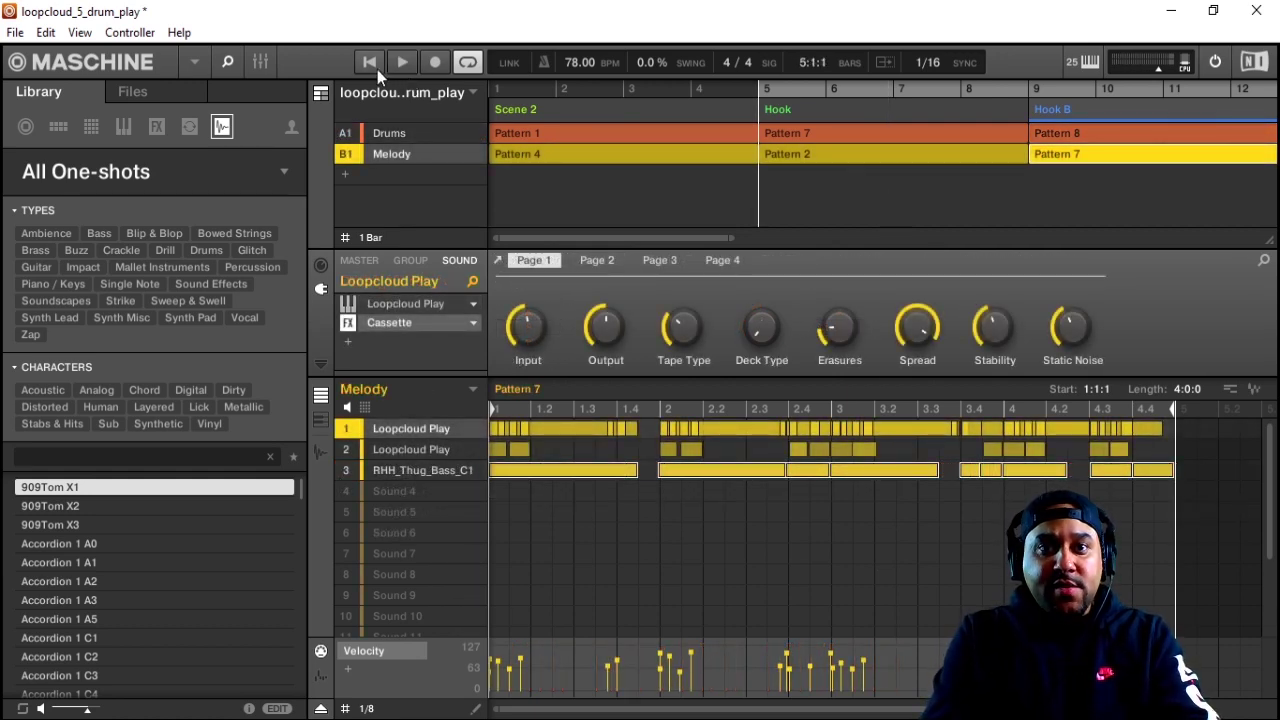
{"action": "key", "text": "space"}
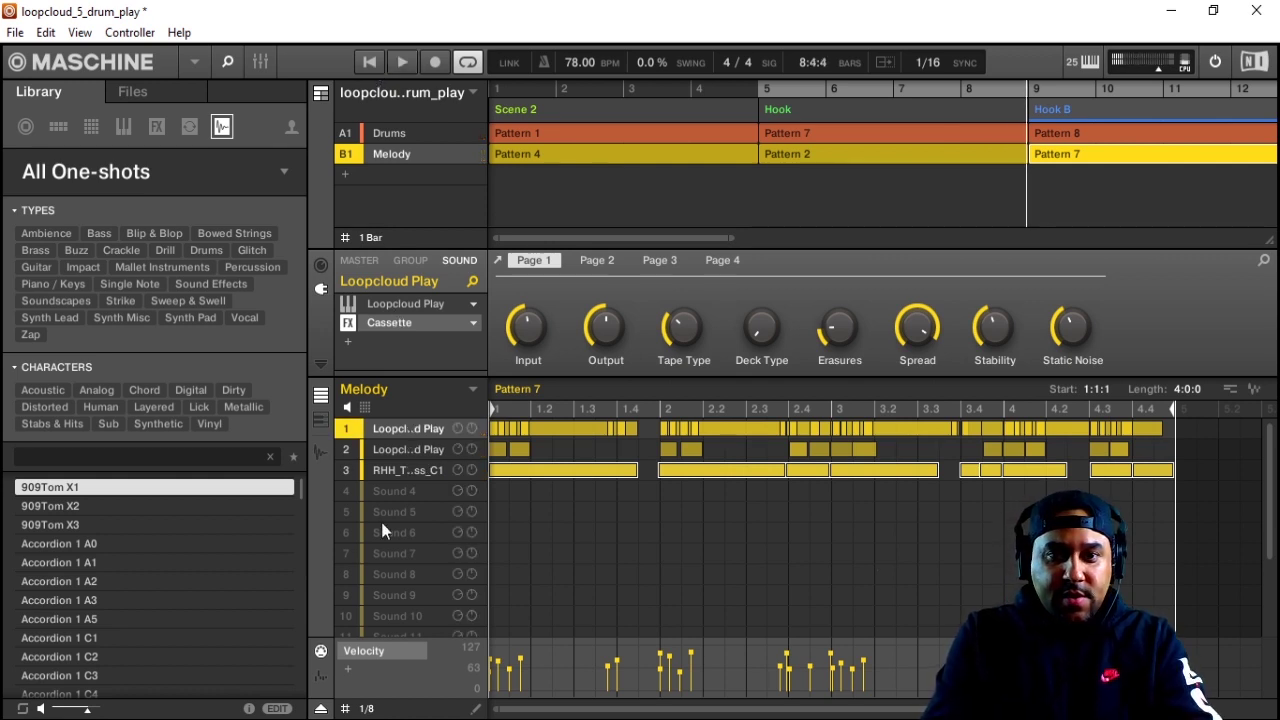
{"action": "left_click", "coordinate": [757, 90]}
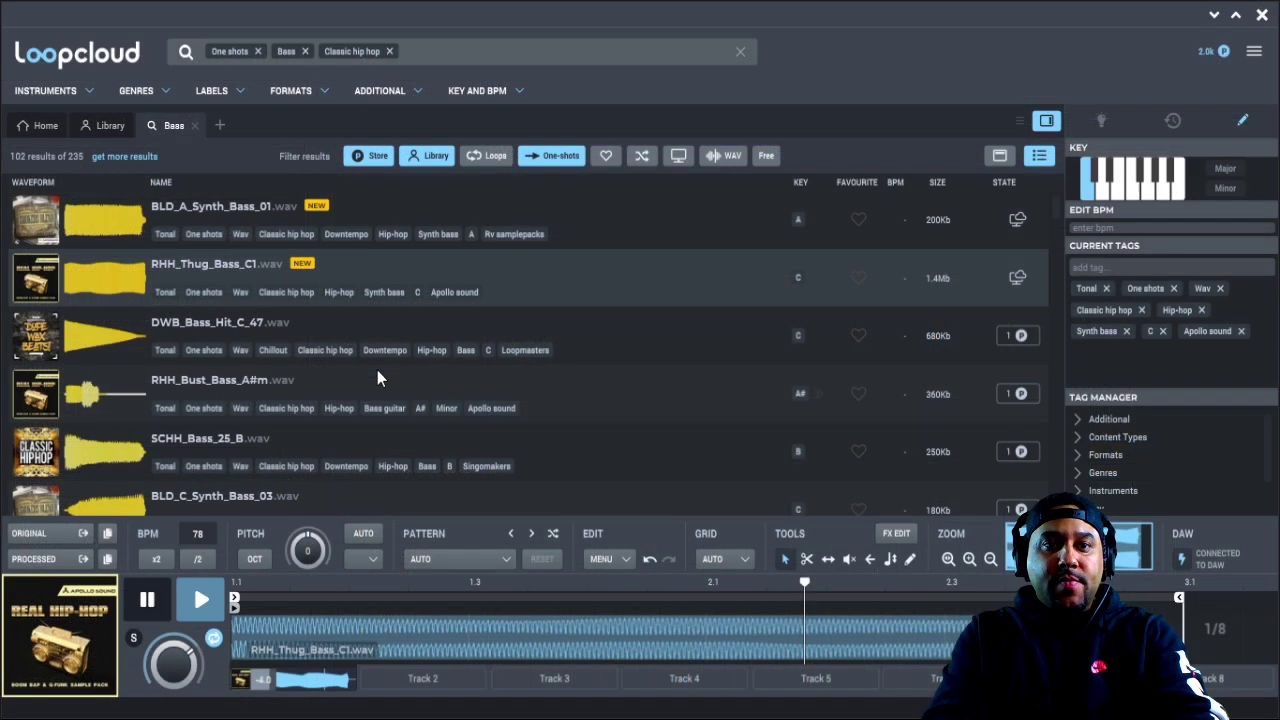
- In Loopcloud, replace the One shots, Bass and Classic hip hop search filters with the Acapella vocal filter
{"action": "left_click", "coordinate": [389, 51]}
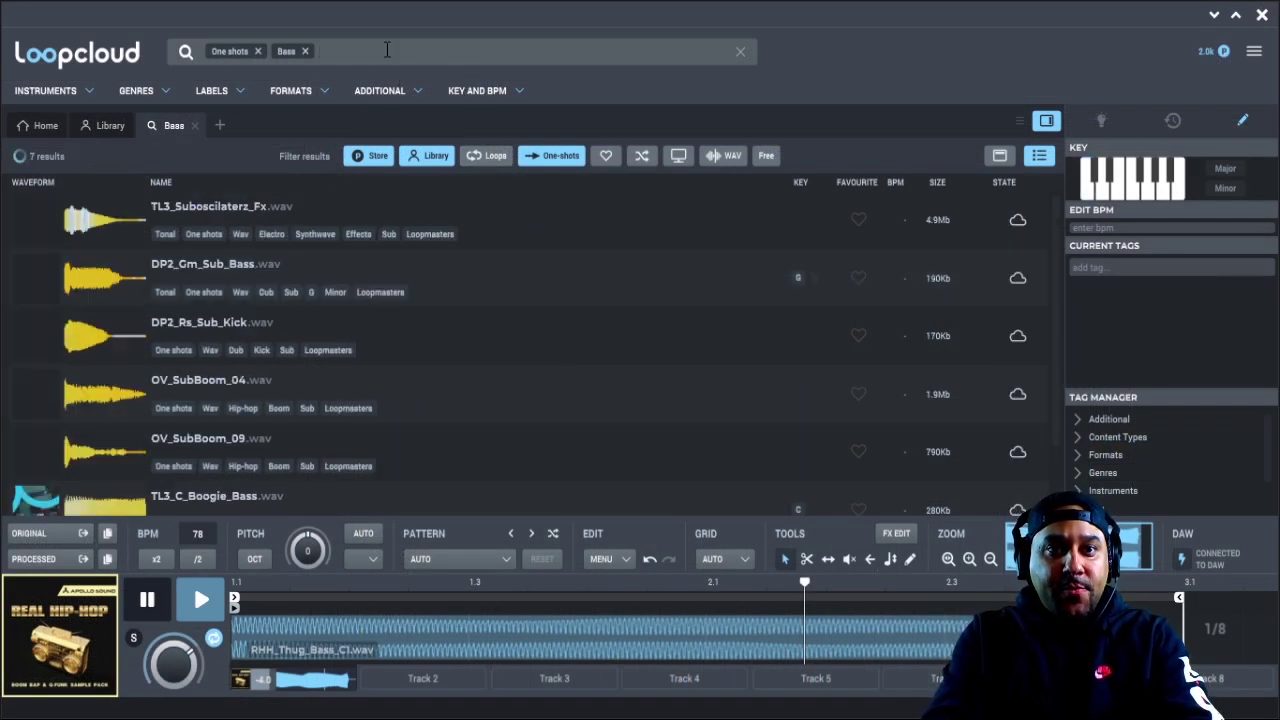
{"action": "left_click", "coordinate": [305, 51]}
{"action": "left_click", "coordinate": [258, 51]}
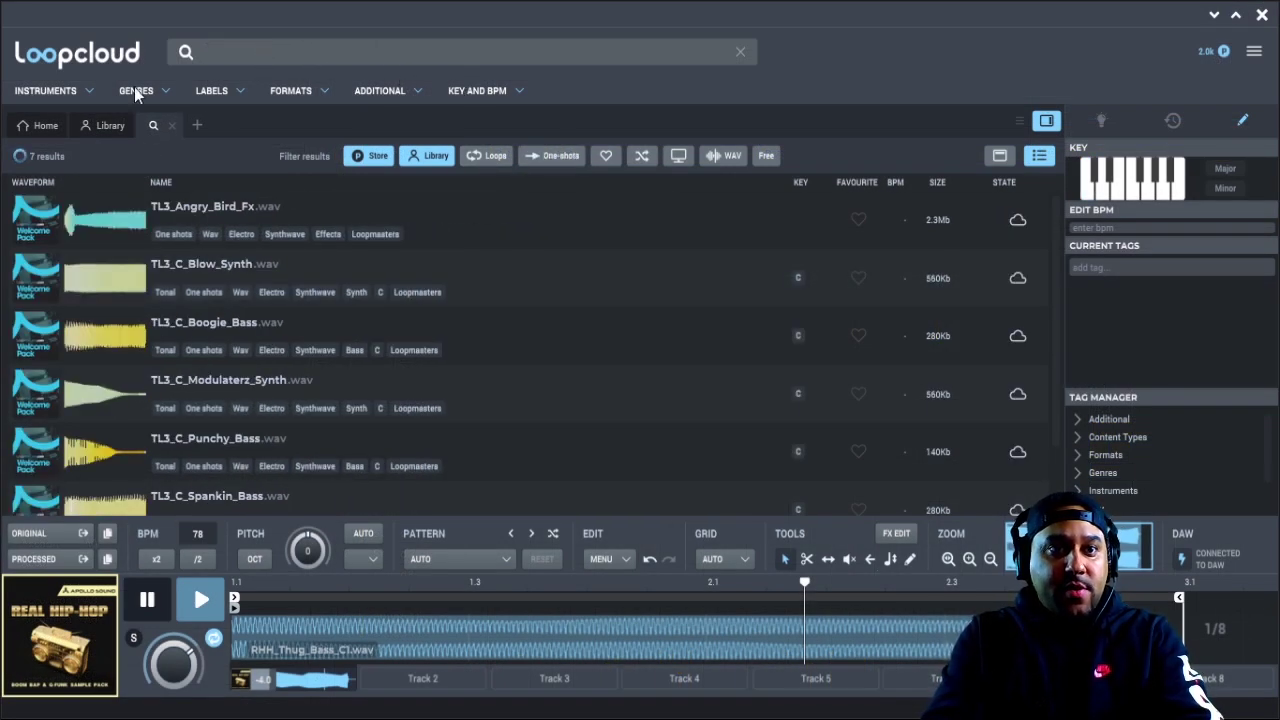
{"action": "left_click", "coordinate": [78, 89]}
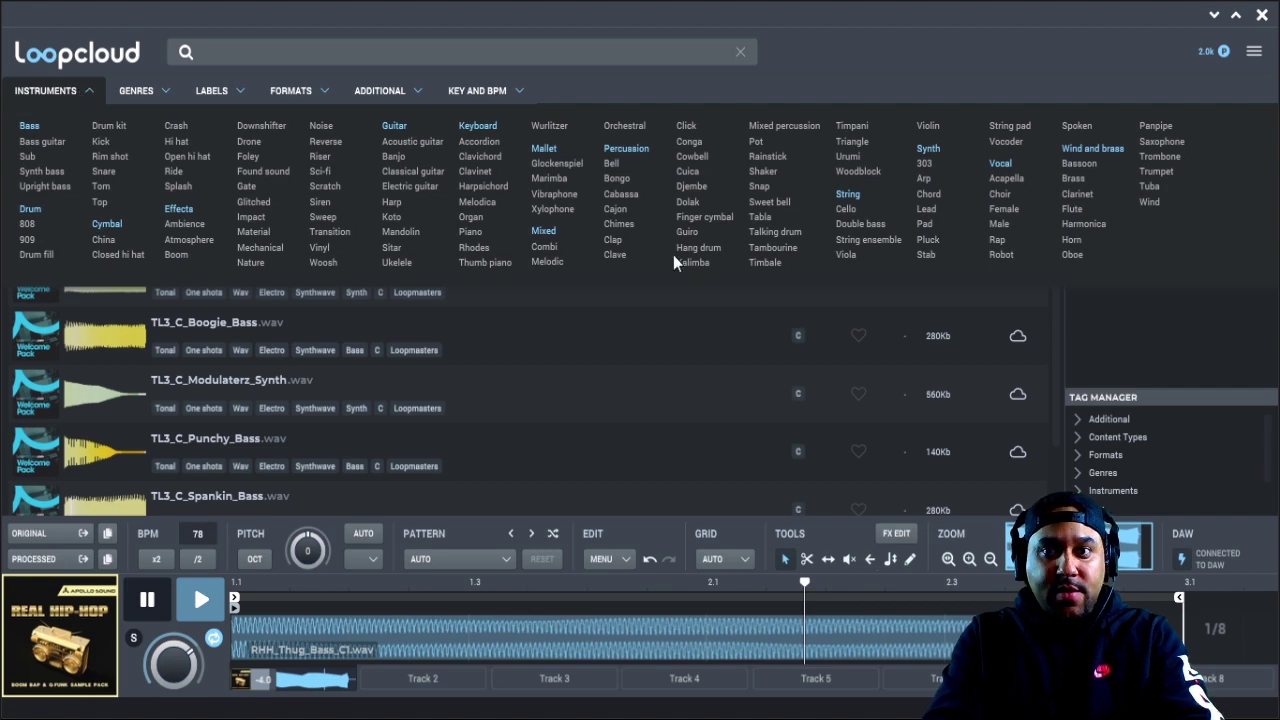
{"action": "left_click", "coordinate": [1006, 178]}
- Browse the acapella samples and narrow the search by adding the Rap tag
{"action": "scroll", "coordinate": [337, 315], "scroll_direction": "down", "scroll_amount": 7}
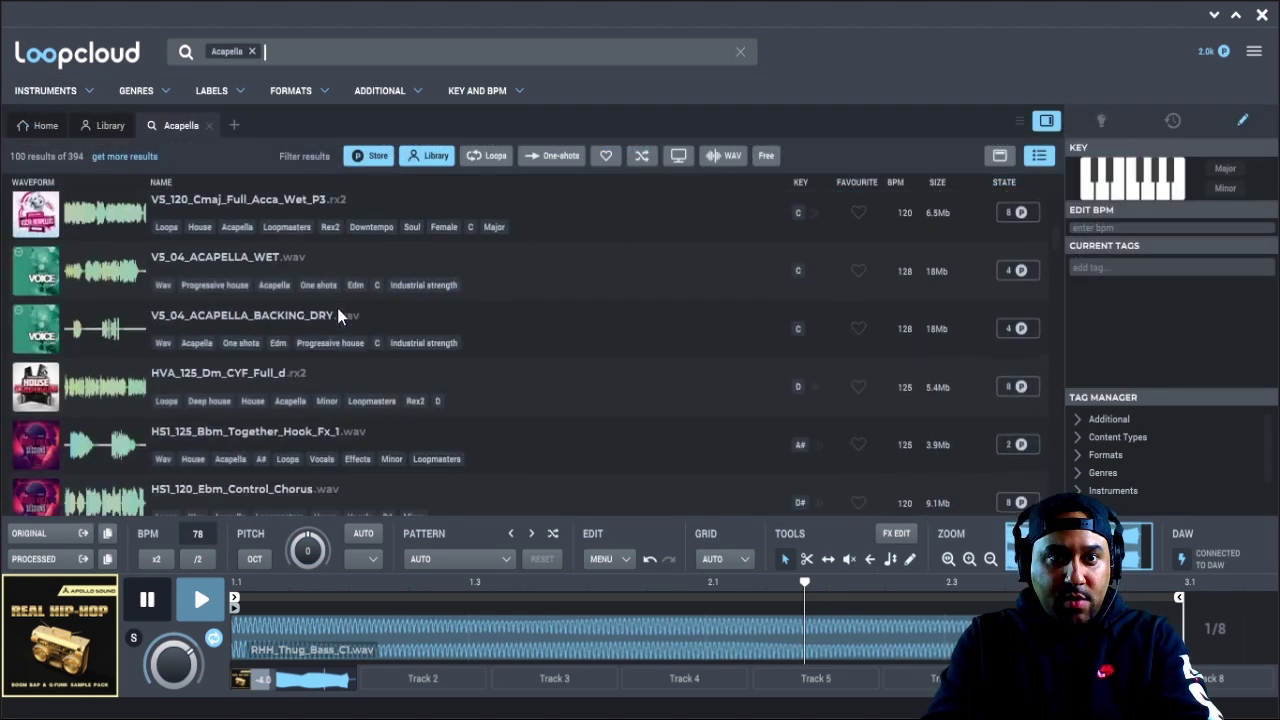
{"action": "scroll", "coordinate": [338, 315], "scroll_direction": "down", "scroll_amount": 1}
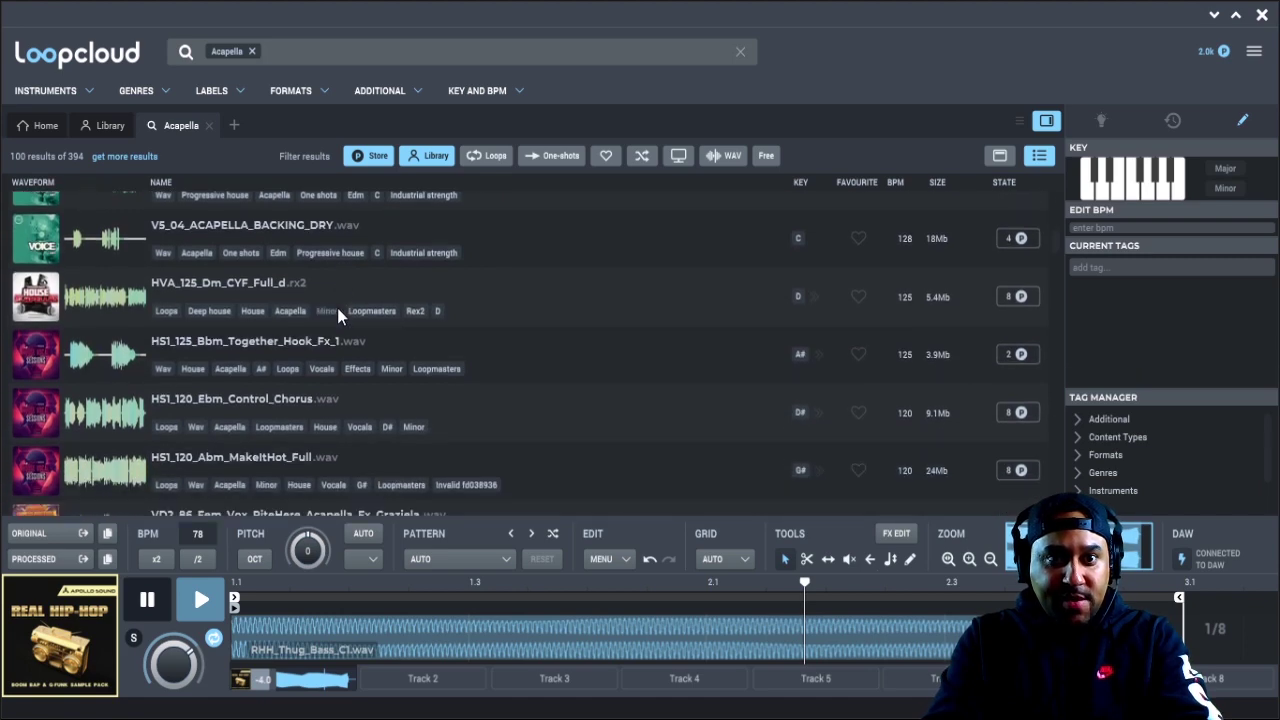
{"action": "scroll", "coordinate": [337, 312], "scroll_direction": "down", "scroll_amount": 5}
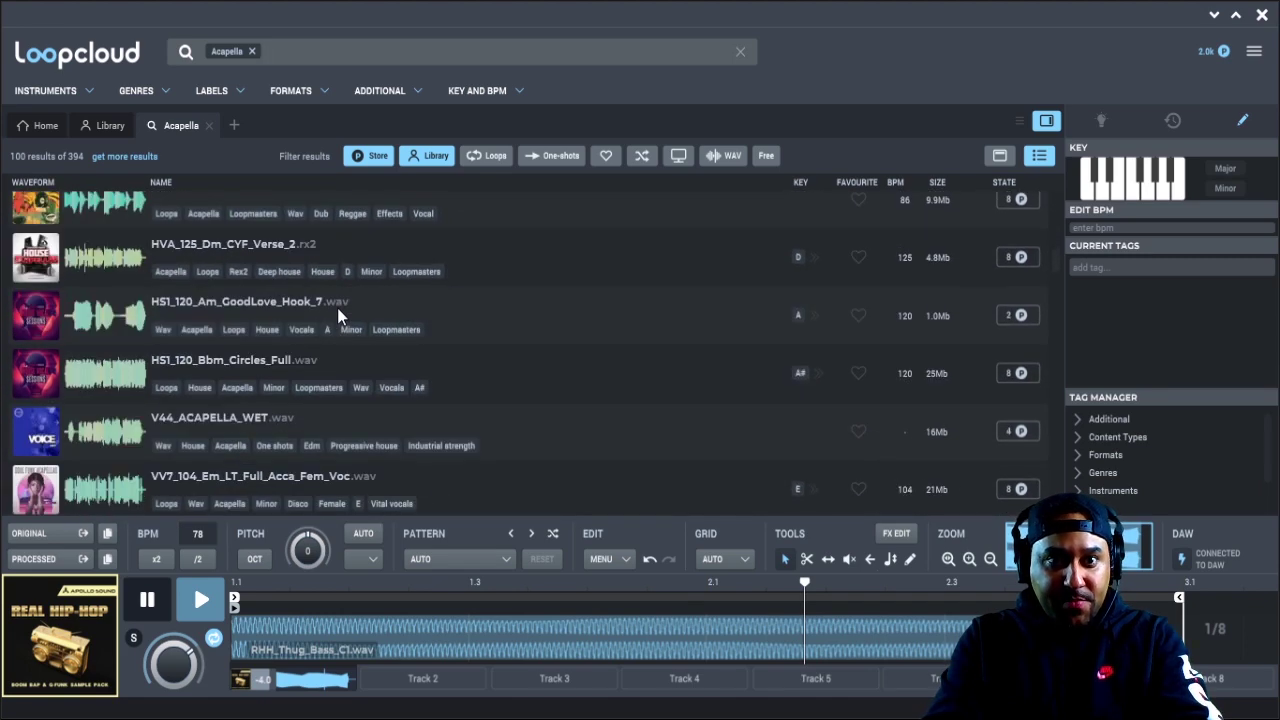
{"action": "scroll", "coordinate": [337, 312], "scroll_direction": "down", "scroll_amount": 4}
{"action": "scroll", "coordinate": [337, 315], "scroll_direction": "down", "scroll_amount": 4}
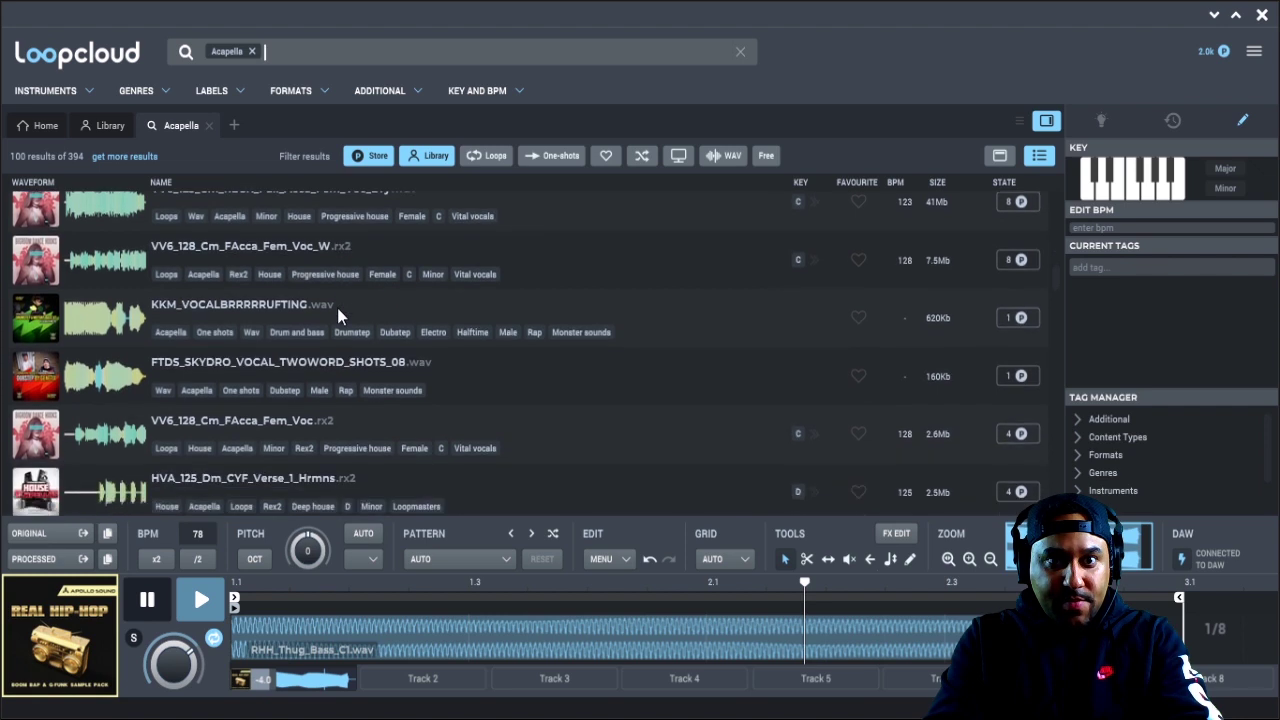
{"action": "left_click", "coordinate": [533, 333]}
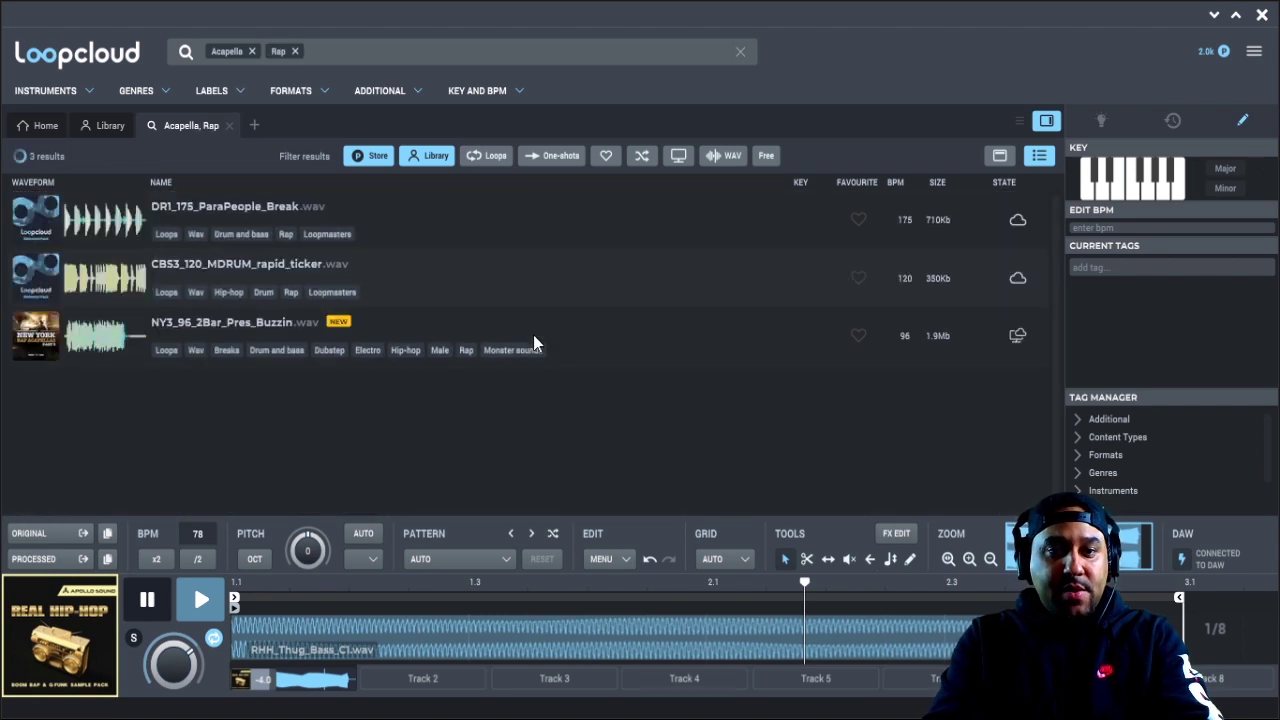
- Preview the NY3_96_2Bar_Pres_Buzzin loop before and after setting its pitch key to C# with Auto enabled
{"action": "left_click", "coordinate": [533, 335]}
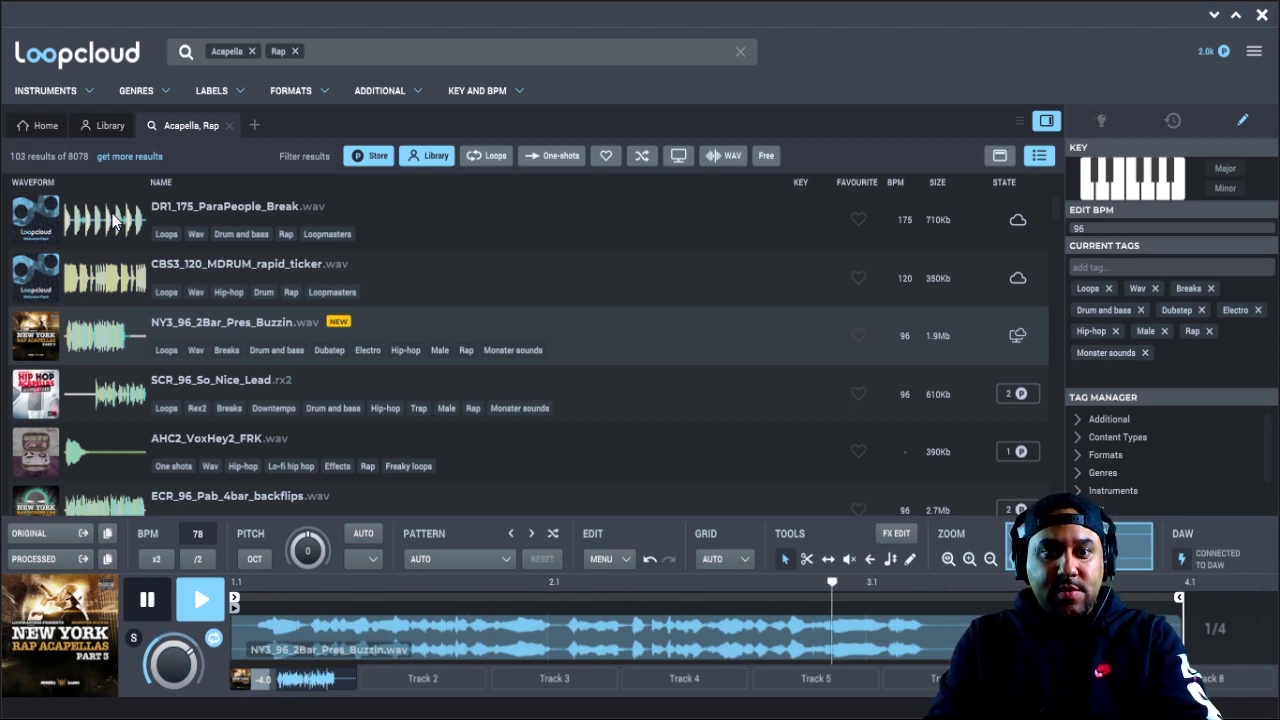
{"action": "key", "text": "space"}
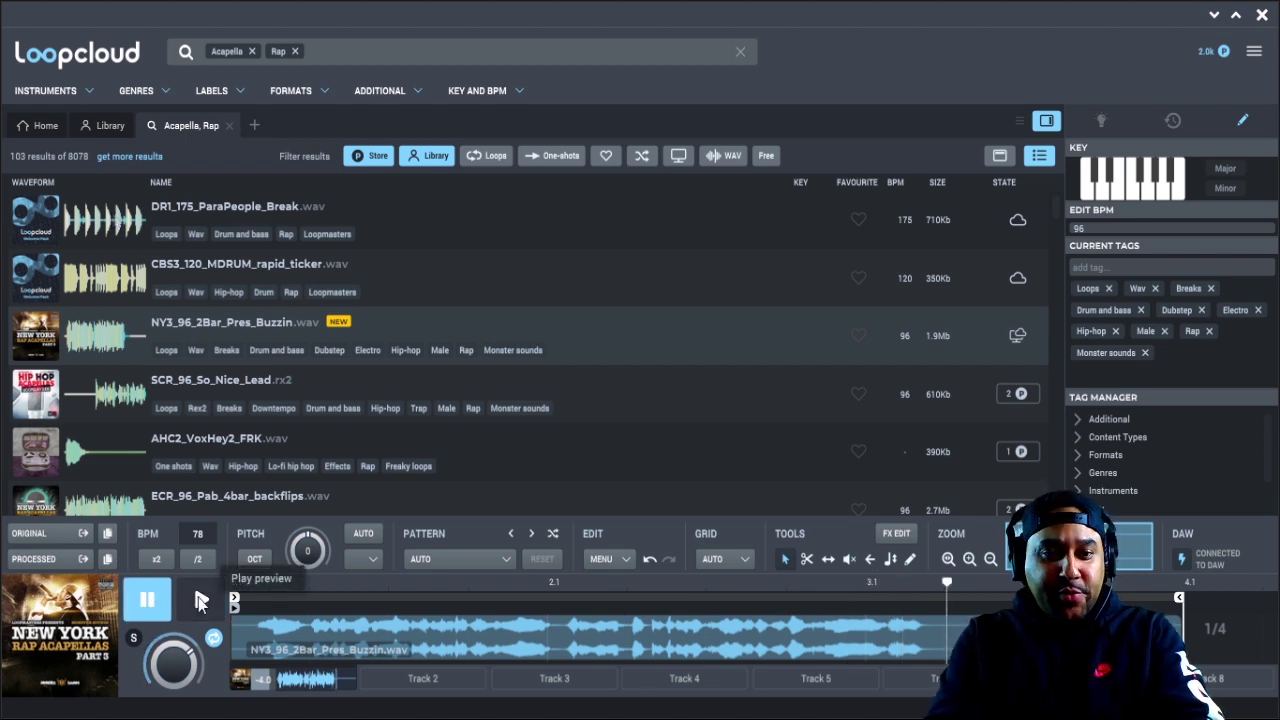
{"action": "left_click", "coordinate": [373, 559]}
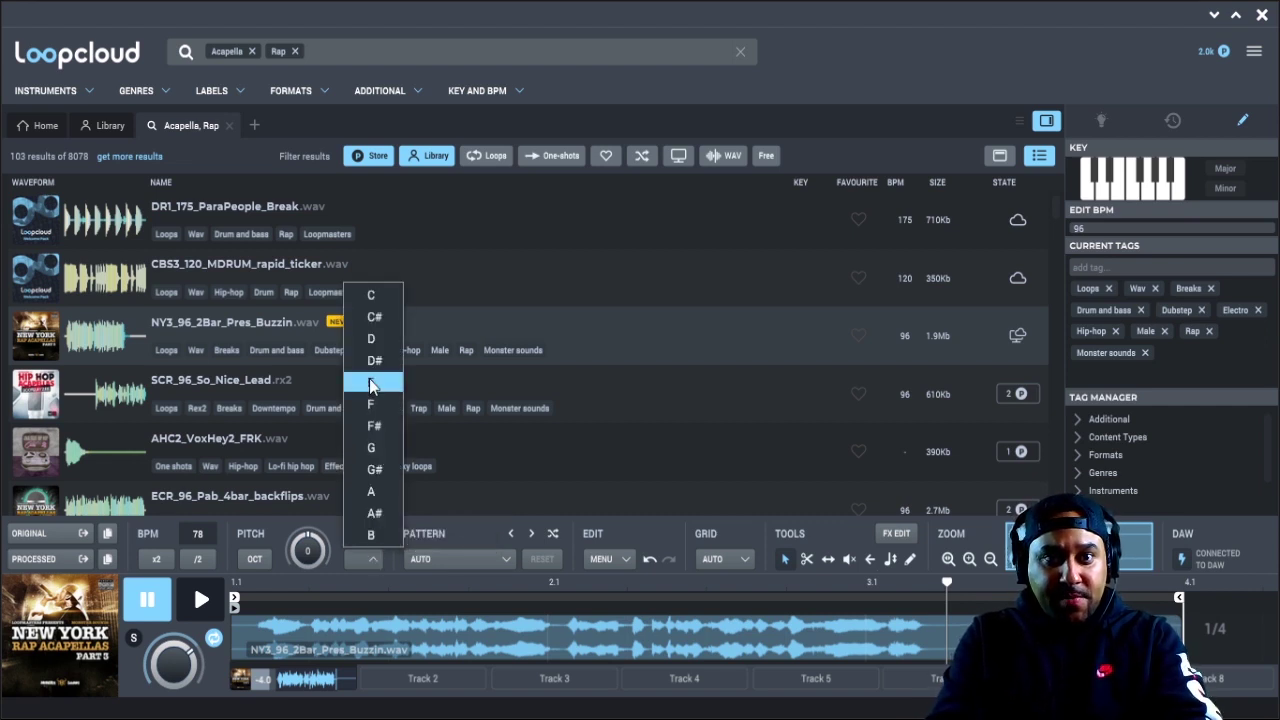
{"action": "left_click", "coordinate": [377, 320]}
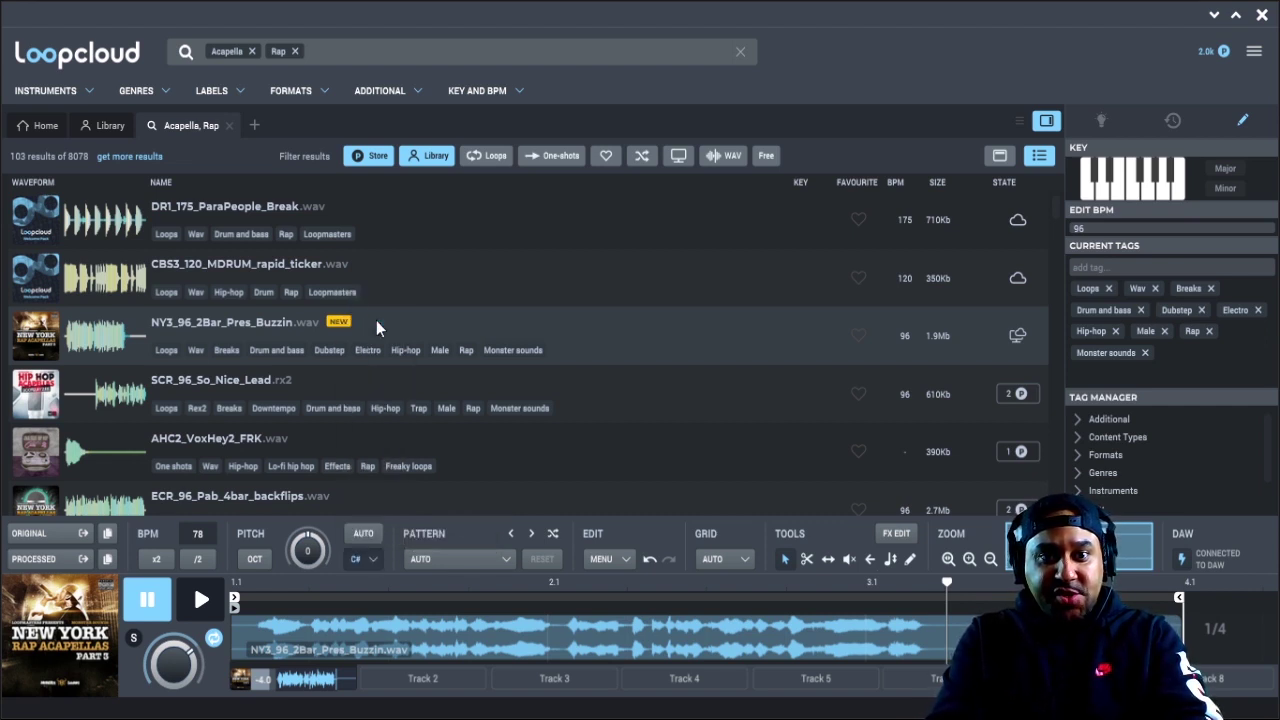
{"action": "left_click", "coordinate": [364, 535]}
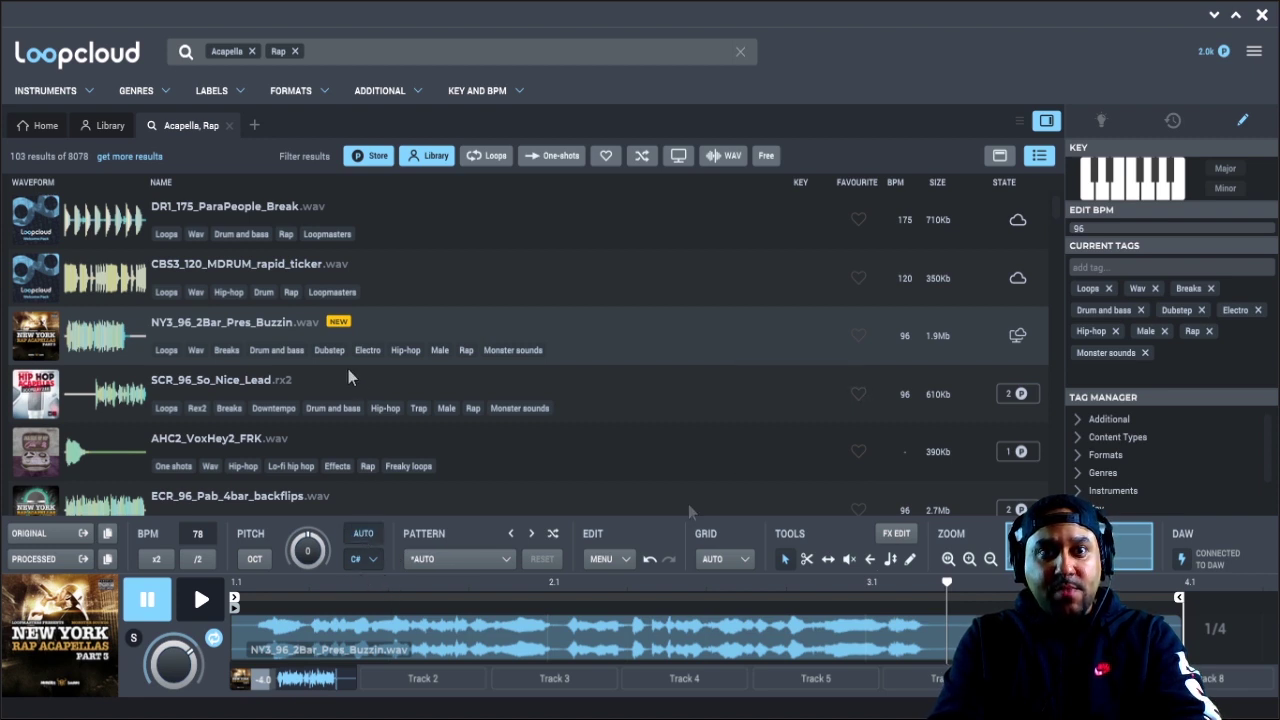
{"action": "left_click", "coordinate": [209, 605]}
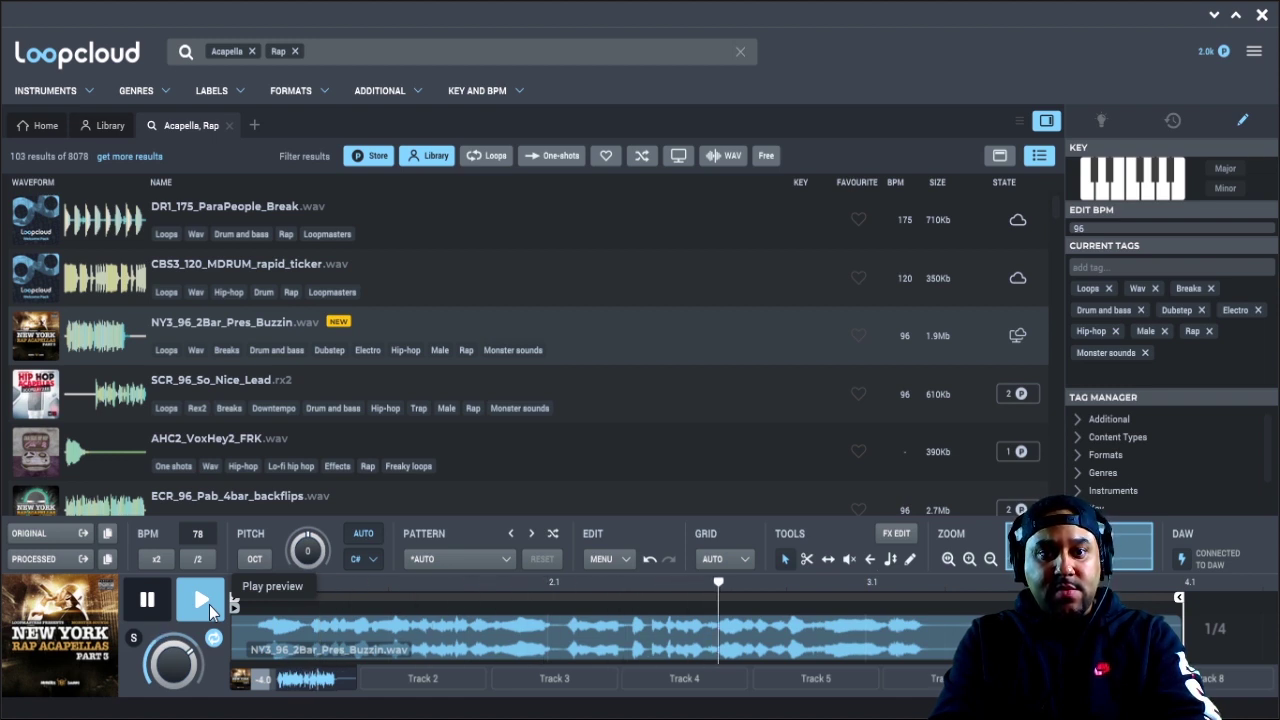
{"action": "key", "text": "space"}
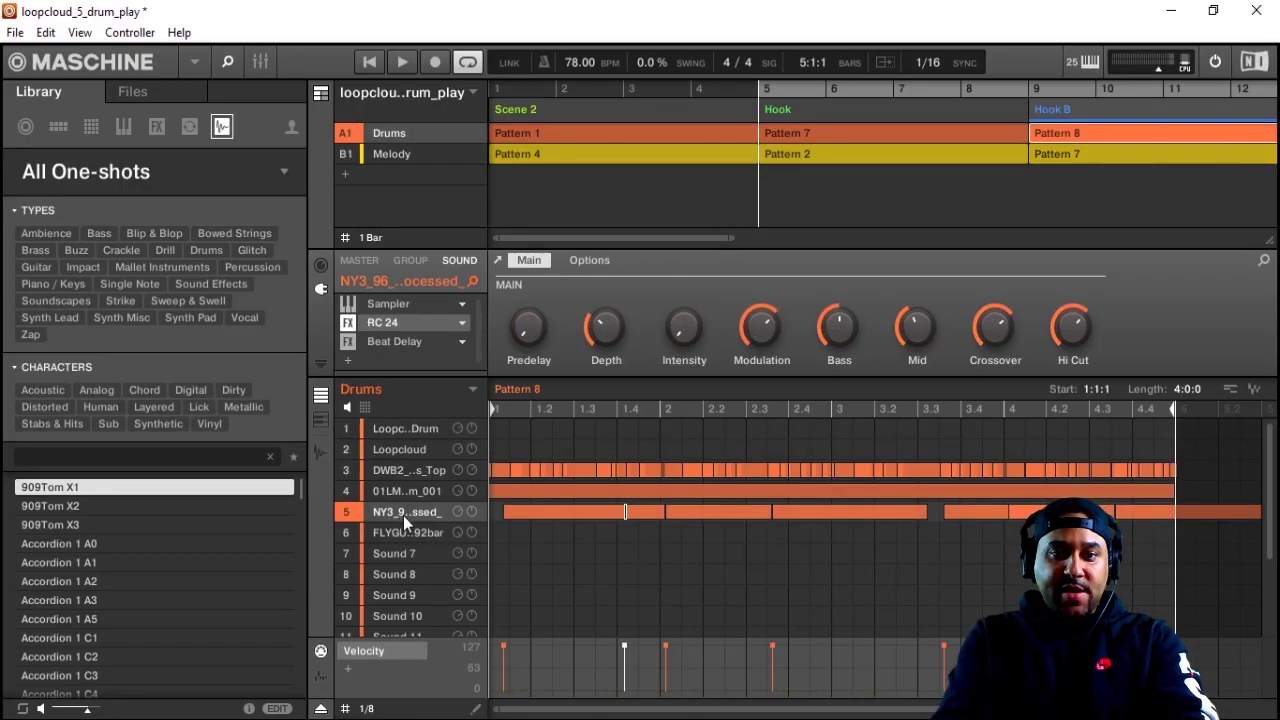
- In Maschine, play the Hook sections and inspect the RC 24 and Beat Delay effects on the Drums group's NY3_96 vocal, Sound 5
{"action": "left_click", "coordinate": [403, 515]}
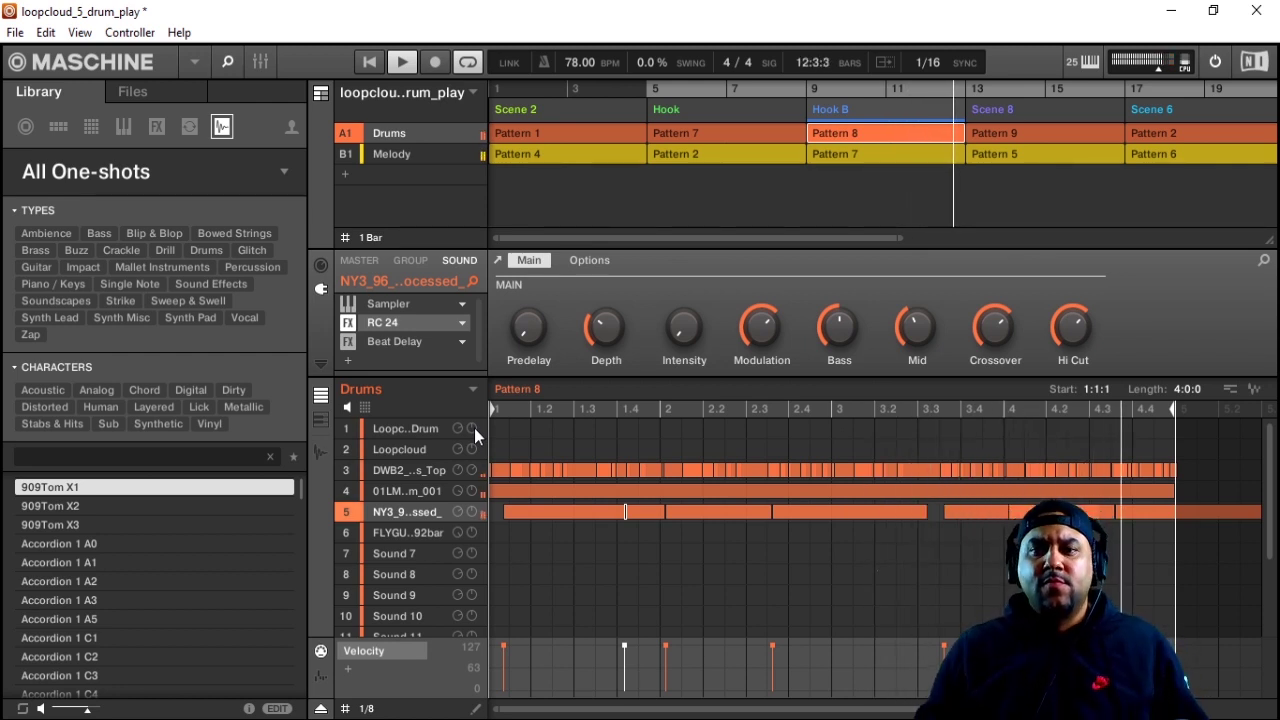
{"action": "key", "text": "space"}
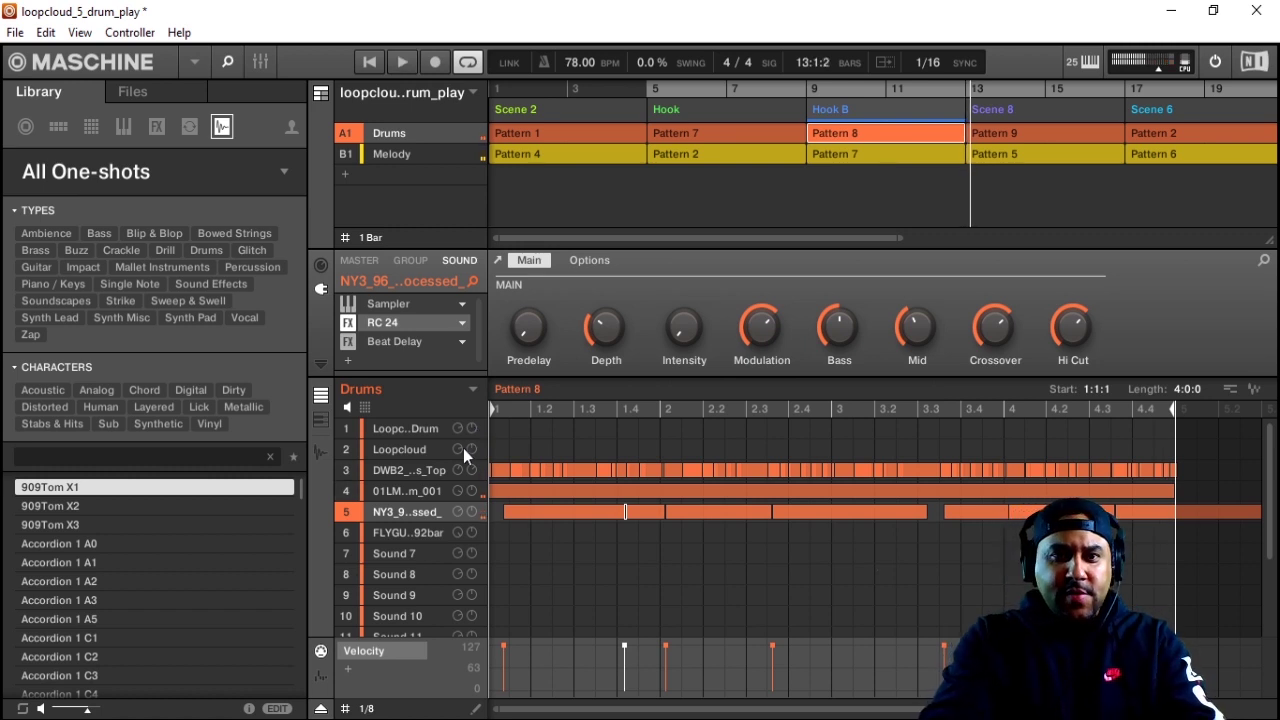
{"action": "left_click", "coordinate": [395, 322]}
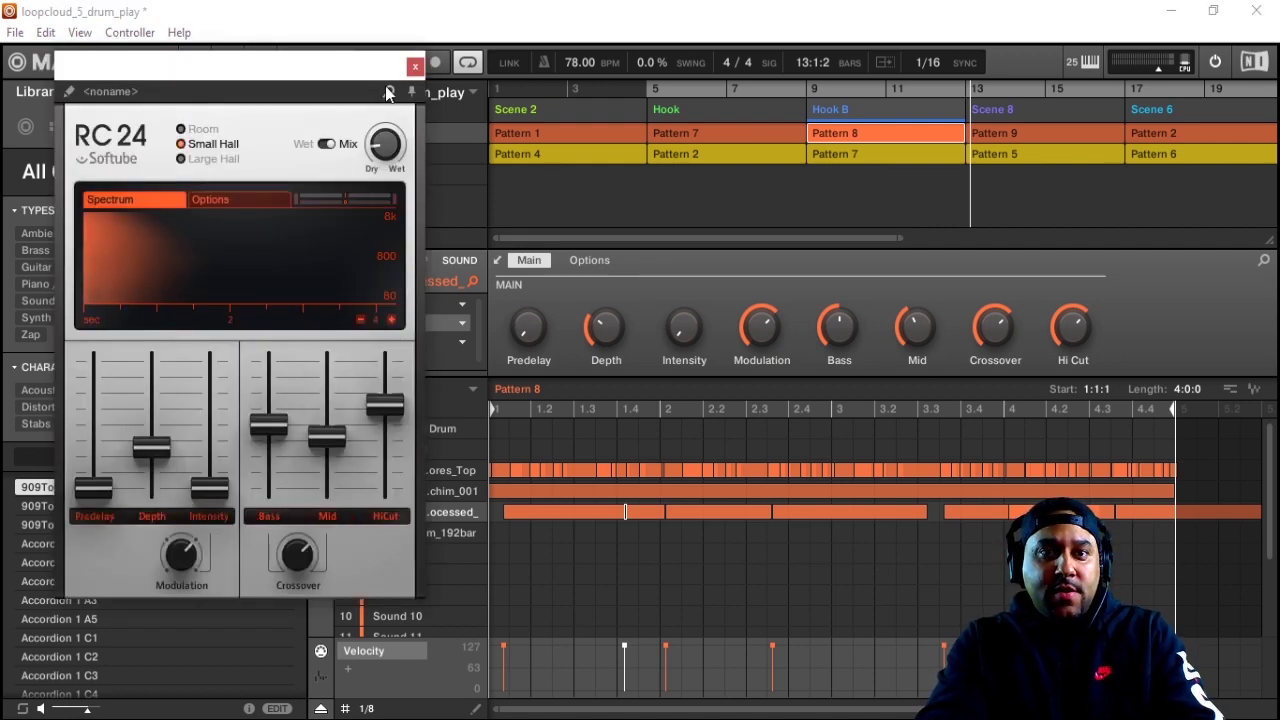
{"action": "left_click", "coordinate": [415, 66]}
{"action": "left_click", "coordinate": [386, 346]}
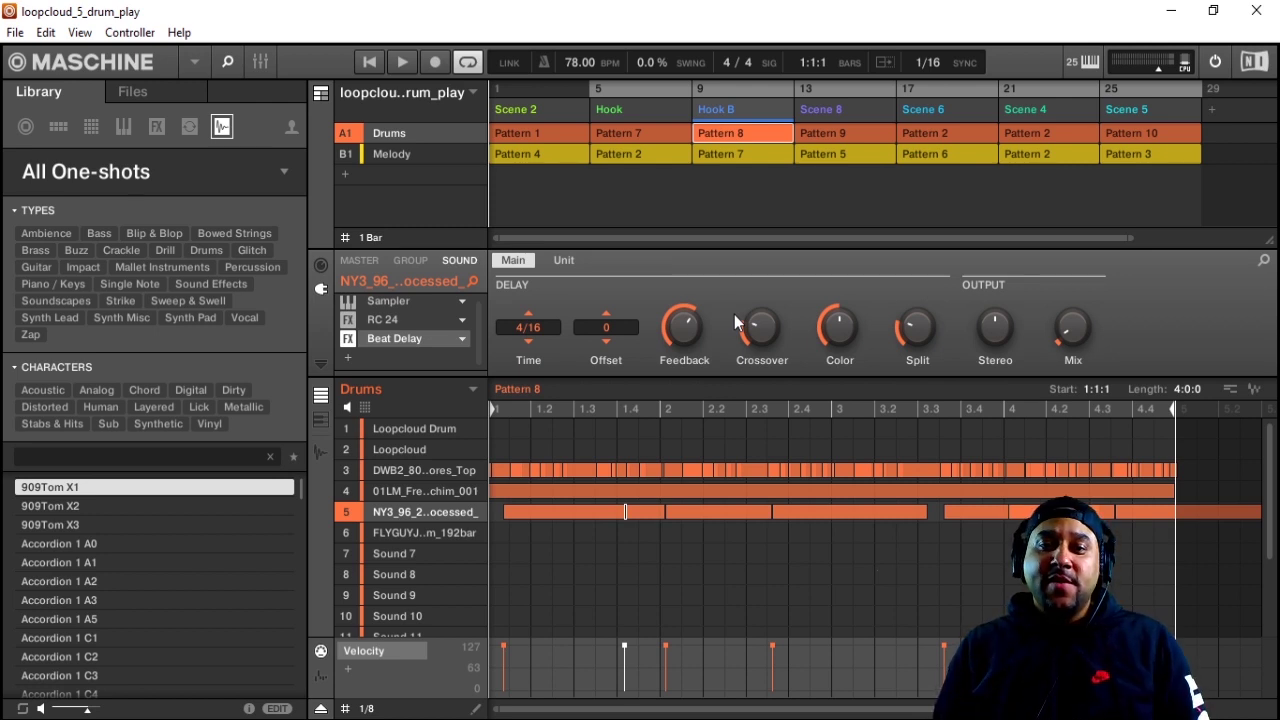
- Play the full arrangement from Scene 2, and continue playback from bar 25 at Scene 5
{"action": "key", "text": "space"}
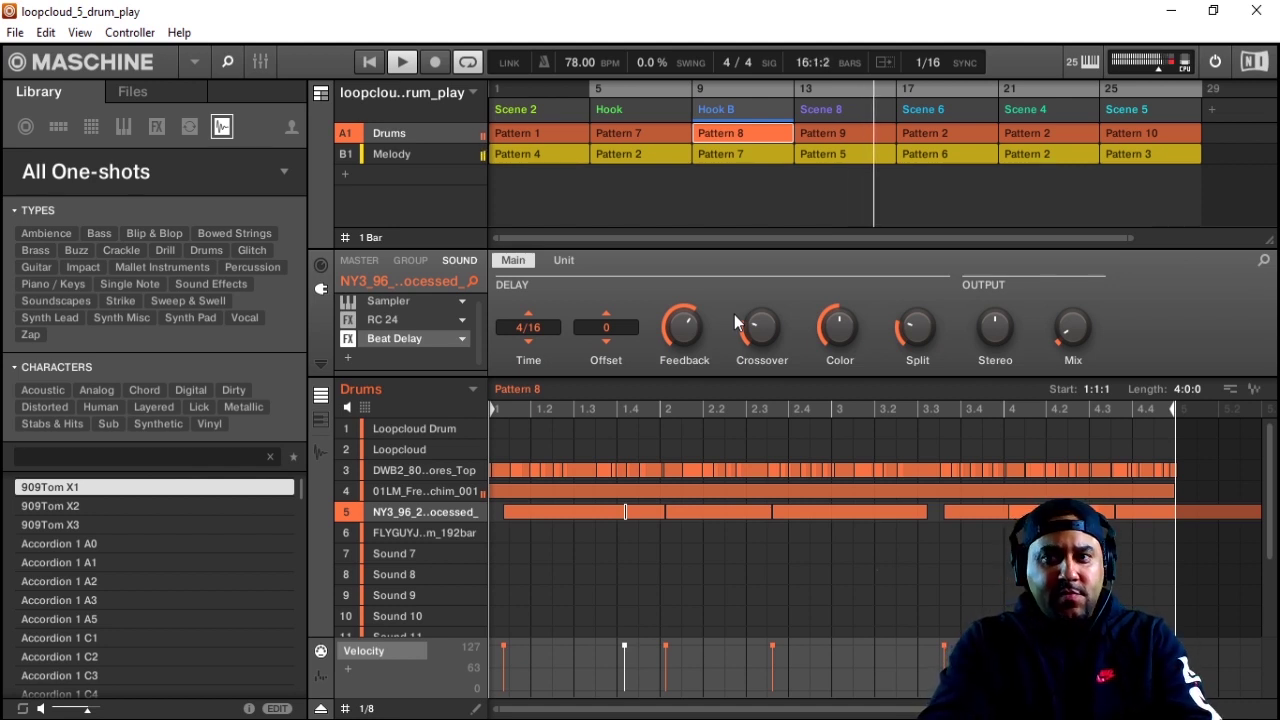
{"action": "key", "text": "space"}
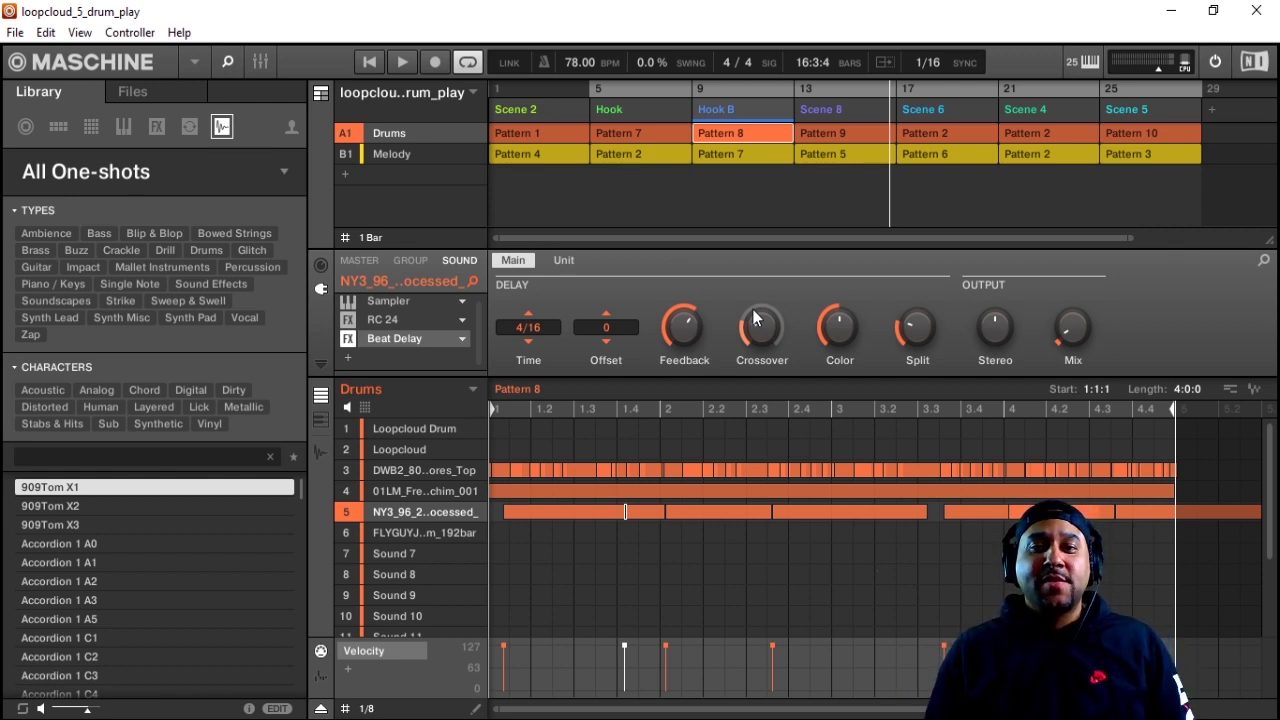
{"action": "left_click", "coordinate": [1098, 88]}
{"action": "key", "text": "space"}
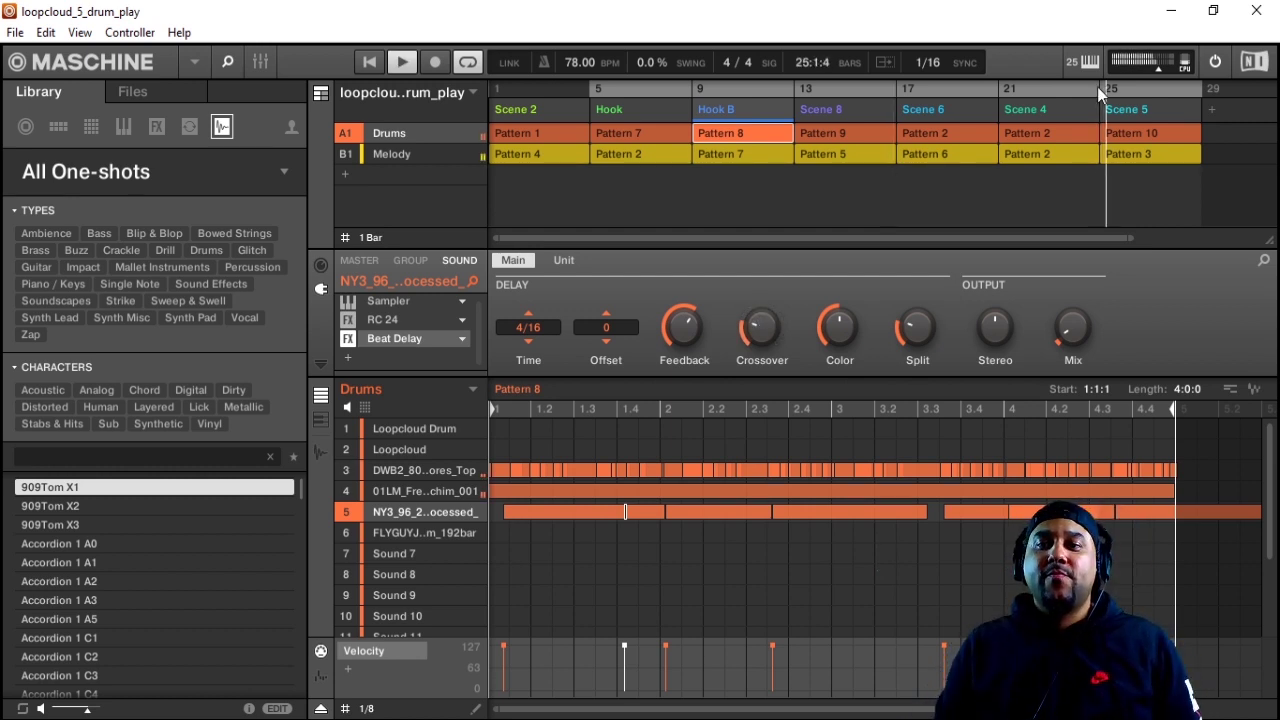